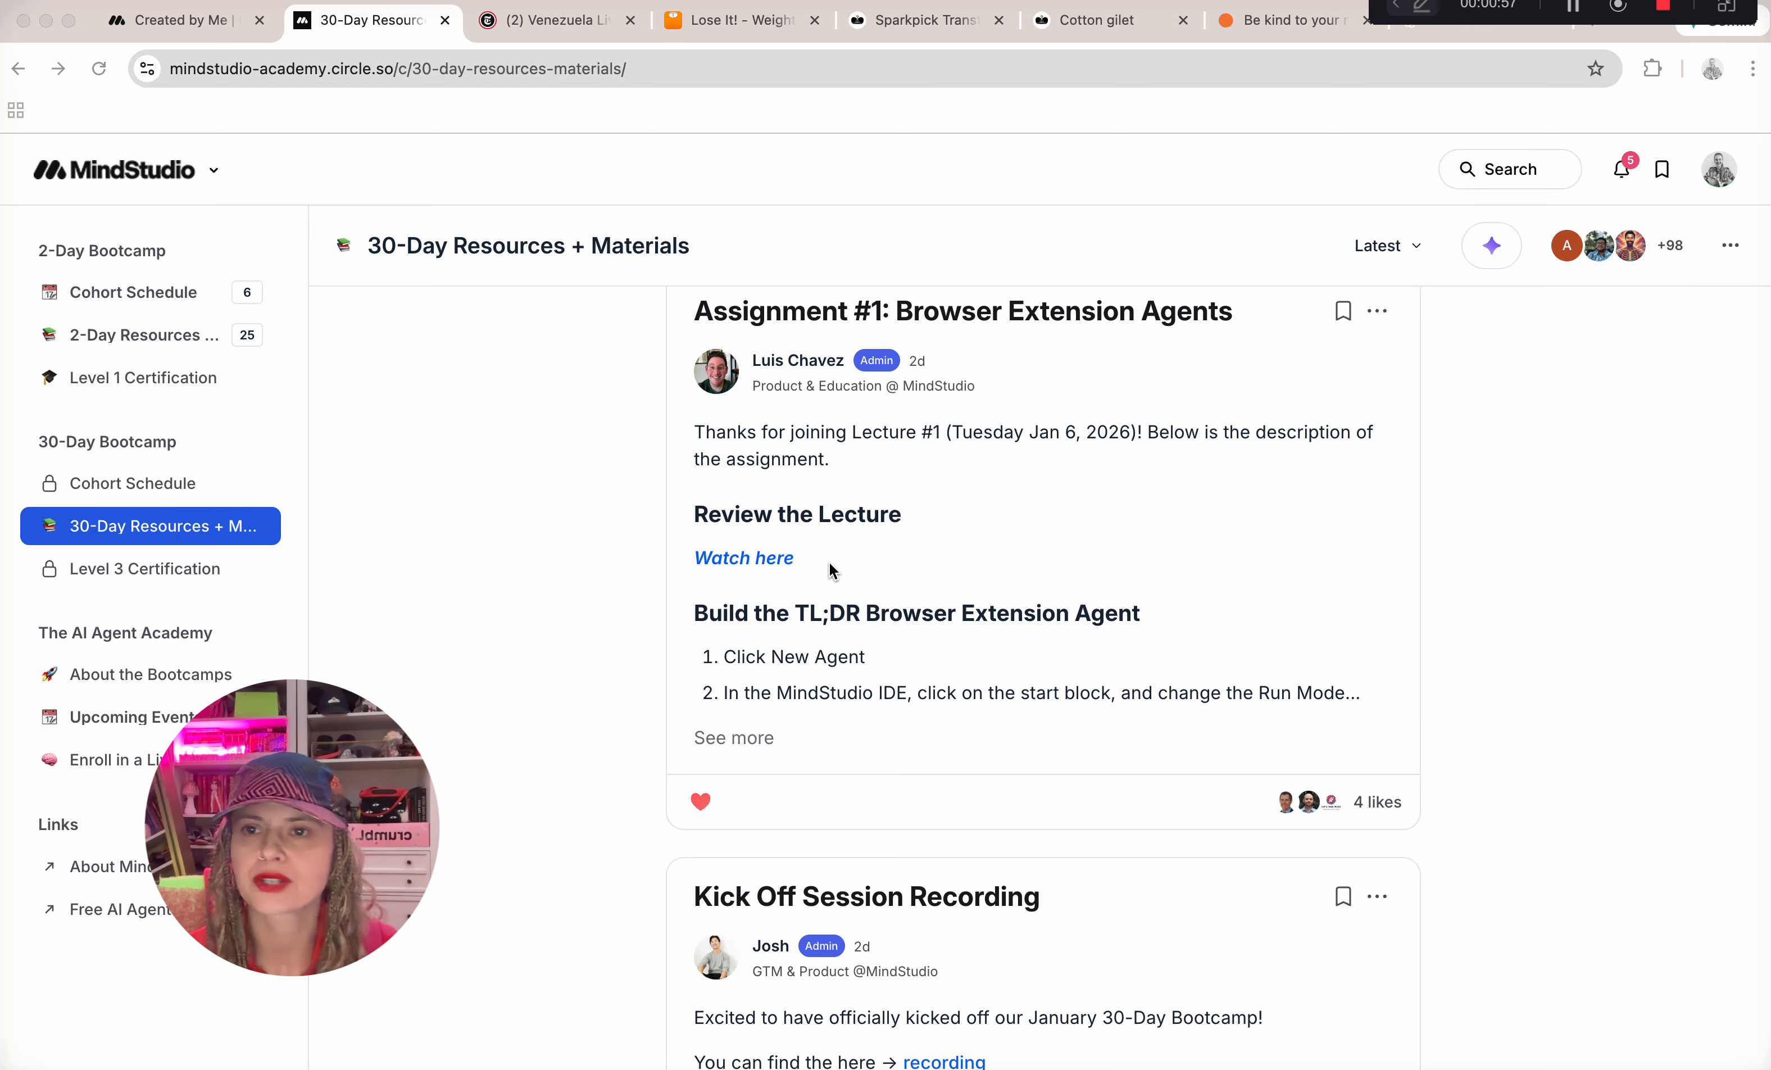
Switch to the ChatGPT chat about TLDR and highlight the phrase "Too Long; Didn't Read." in the answer.
{"action": "left_click", "coordinate": [181, 21]}
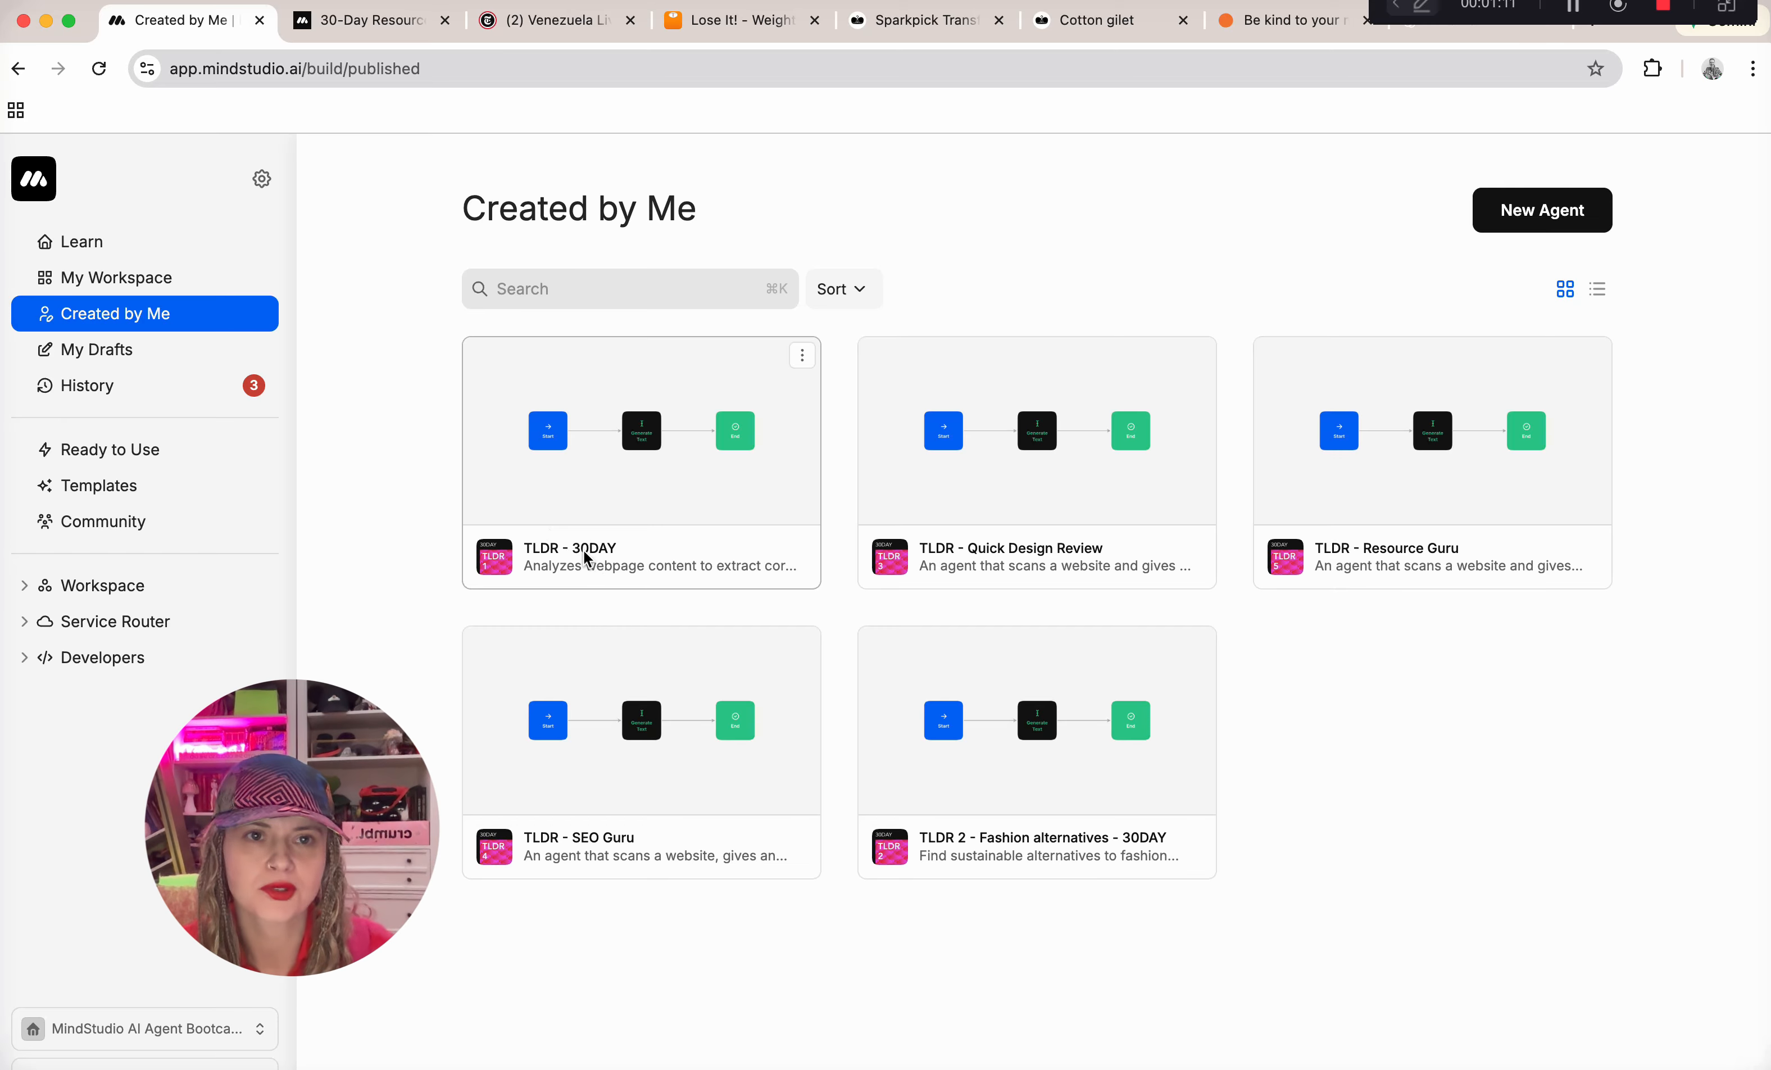
{"action": "left_click", "coordinate": [1480, 32]}
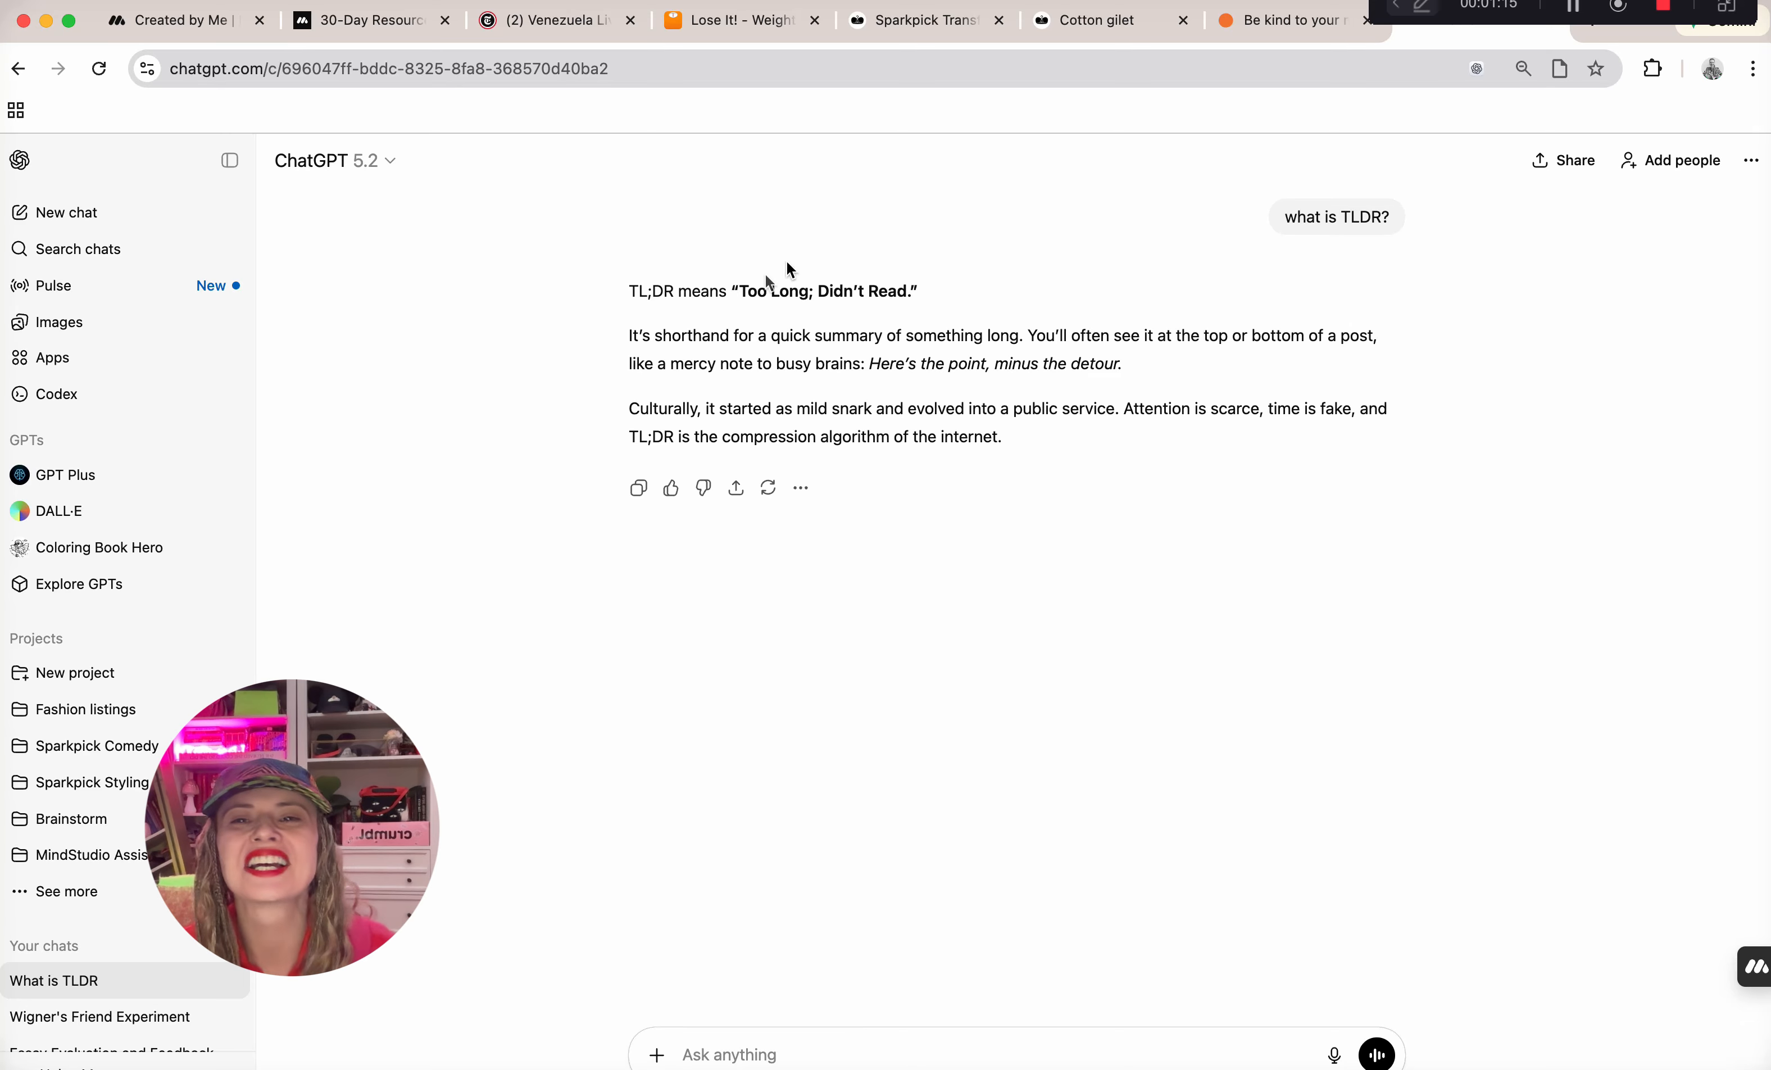
{"action": "left_click_drag", "start_coordinate": [733, 291], "coordinate": [943, 292]}
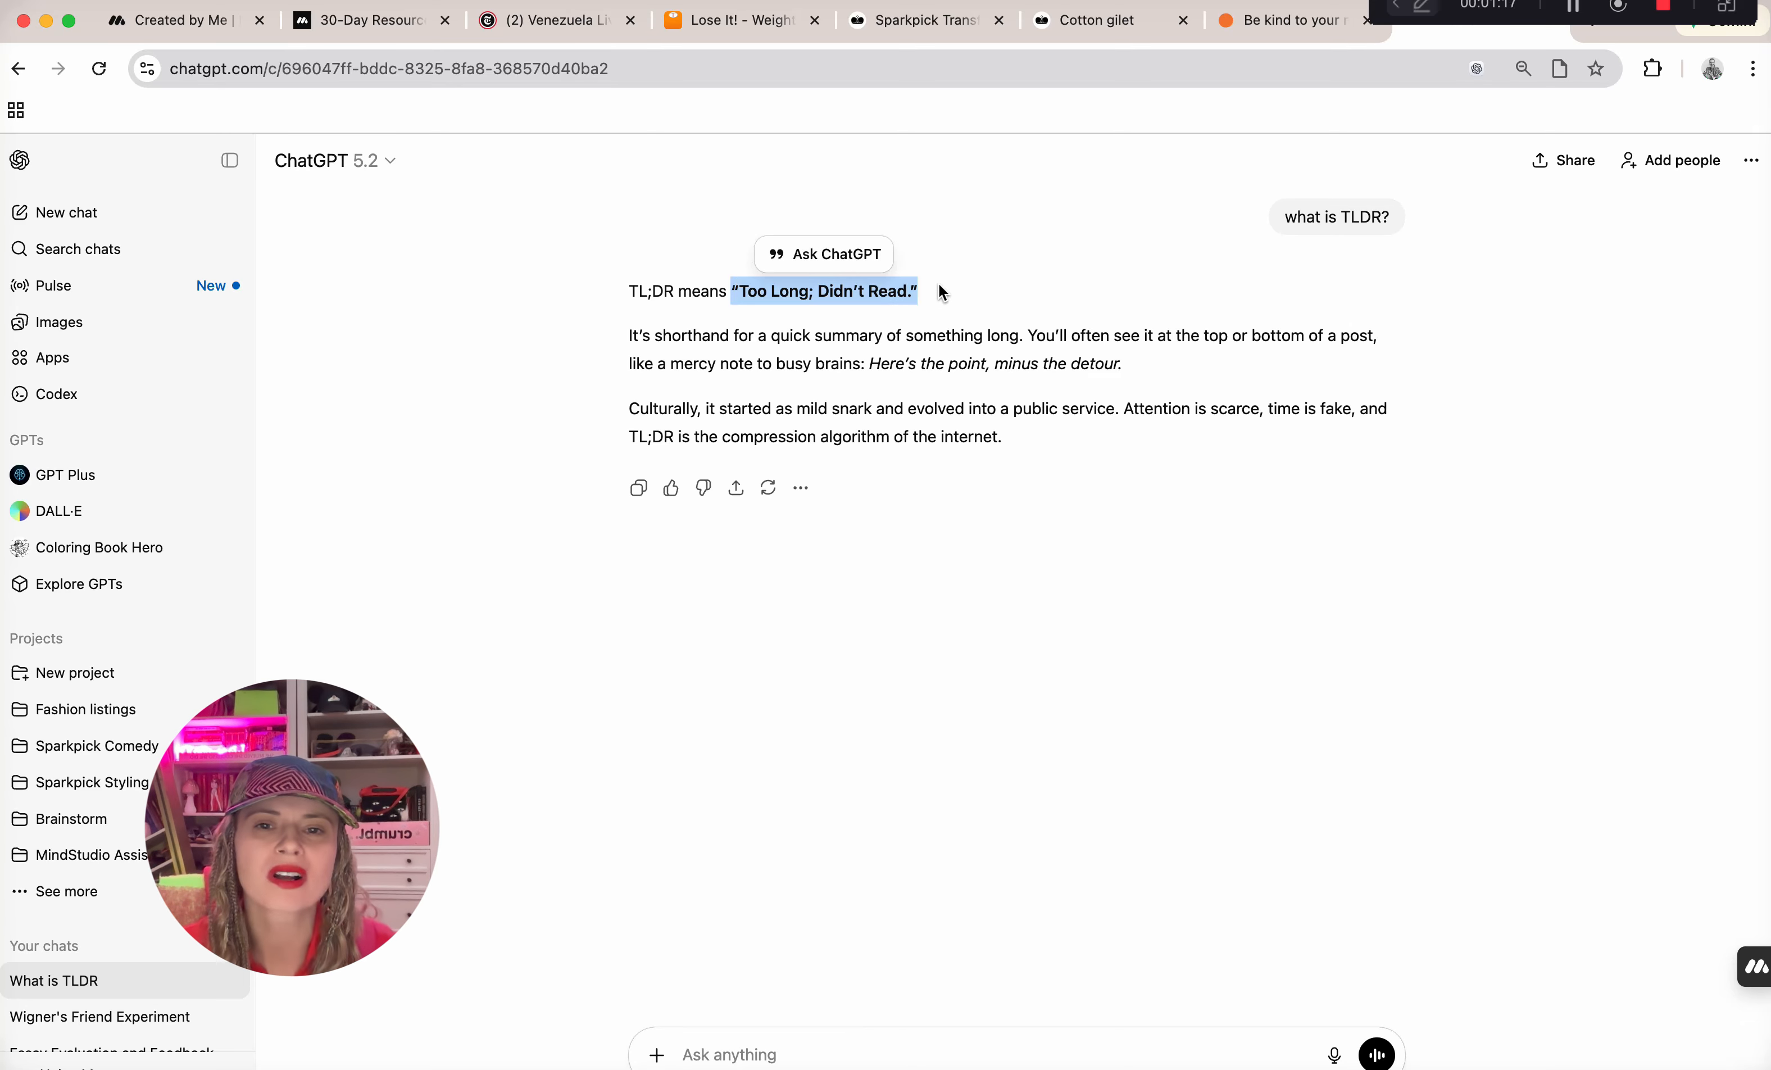
{"action": "left_click", "coordinate": [887, 335]}
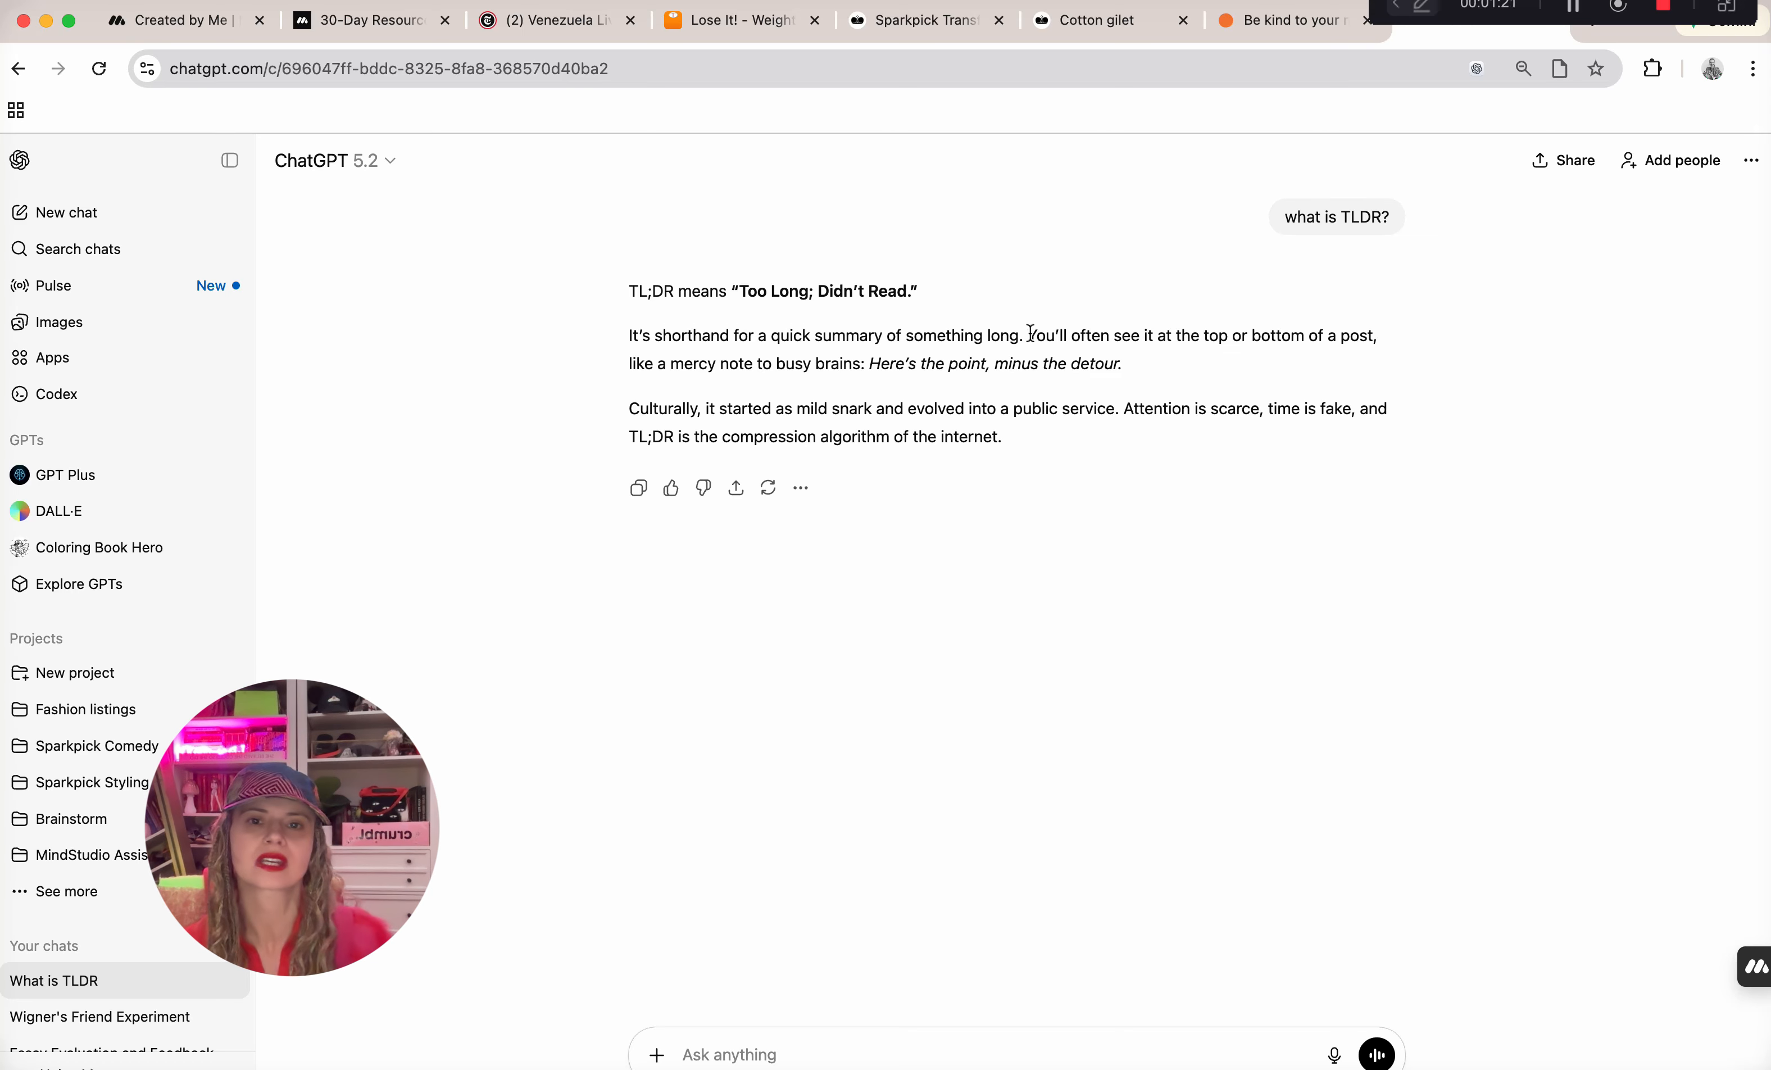
Open the TLDR - 30DAY agent for editing in MindStudio and show the configuration of its Generate Text block.
{"action": "left_click", "coordinate": [217, 26]}
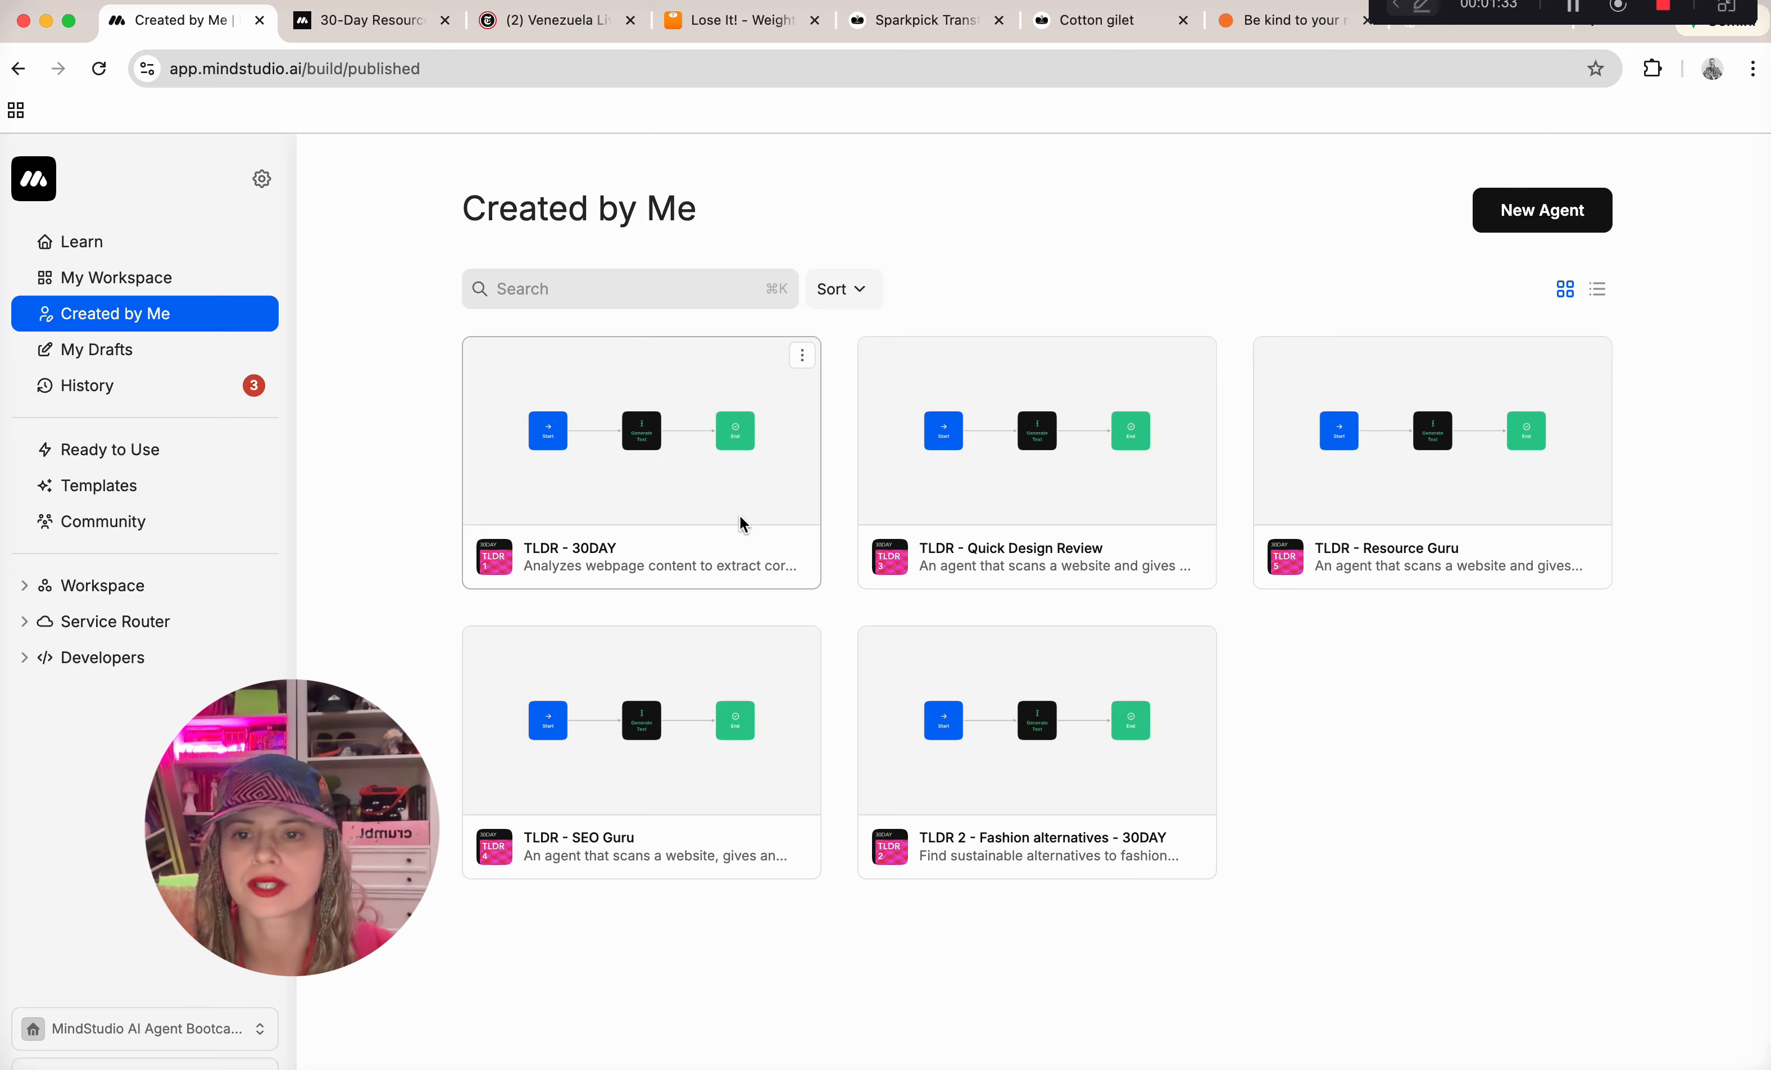
{"action": "left_click", "coordinate": [711, 510]}
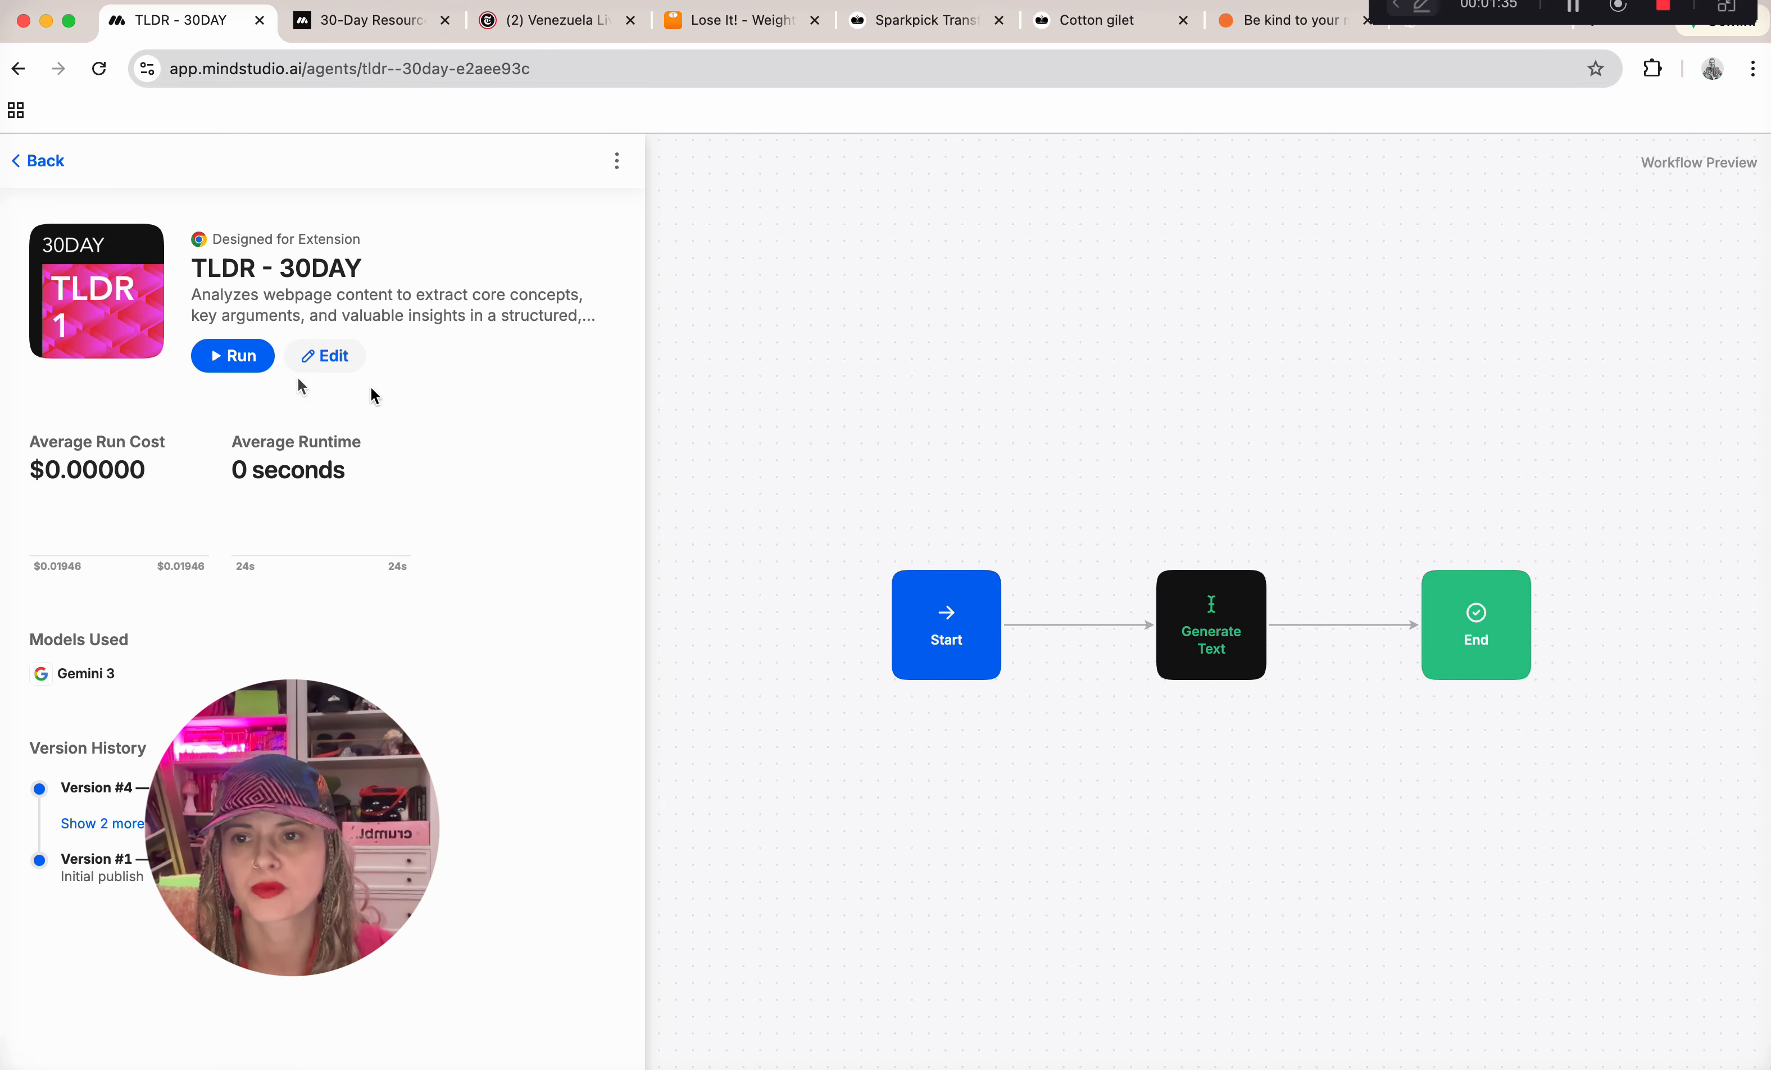
{"action": "left_click", "coordinate": [326, 356]}
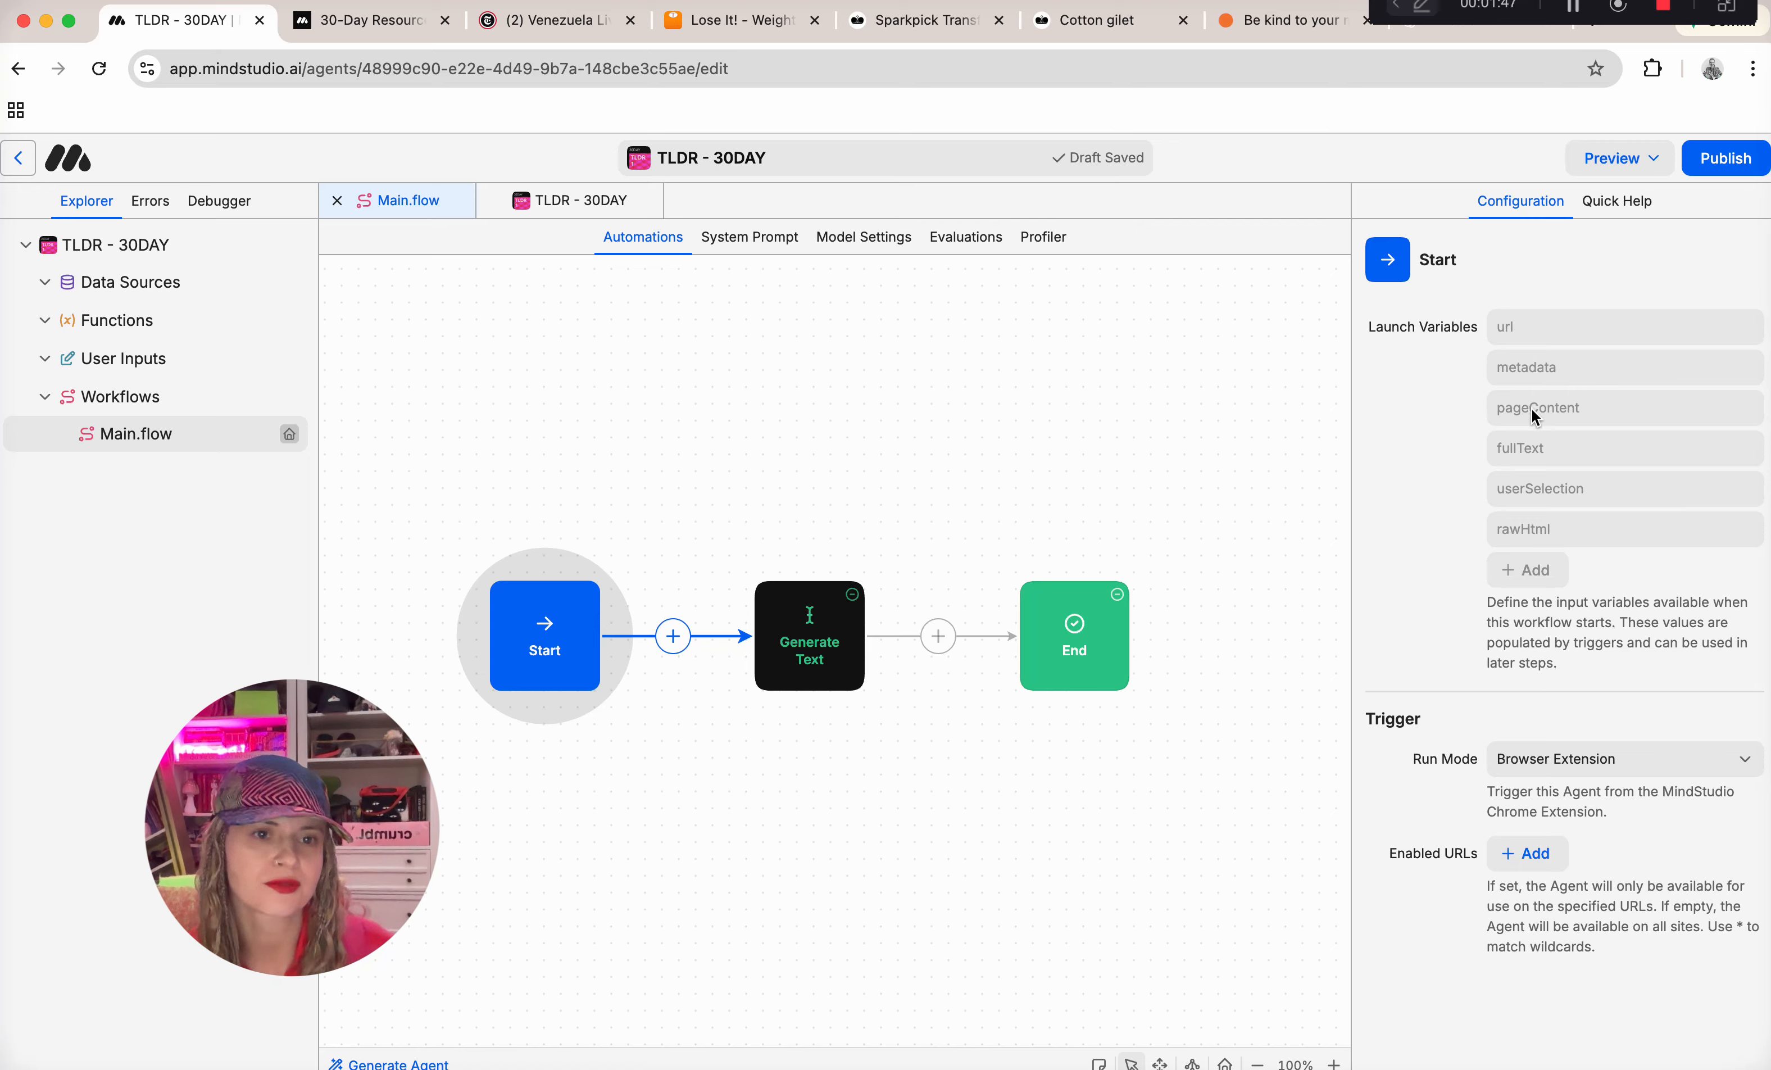
{"action": "left_click", "coordinate": [840, 671]}
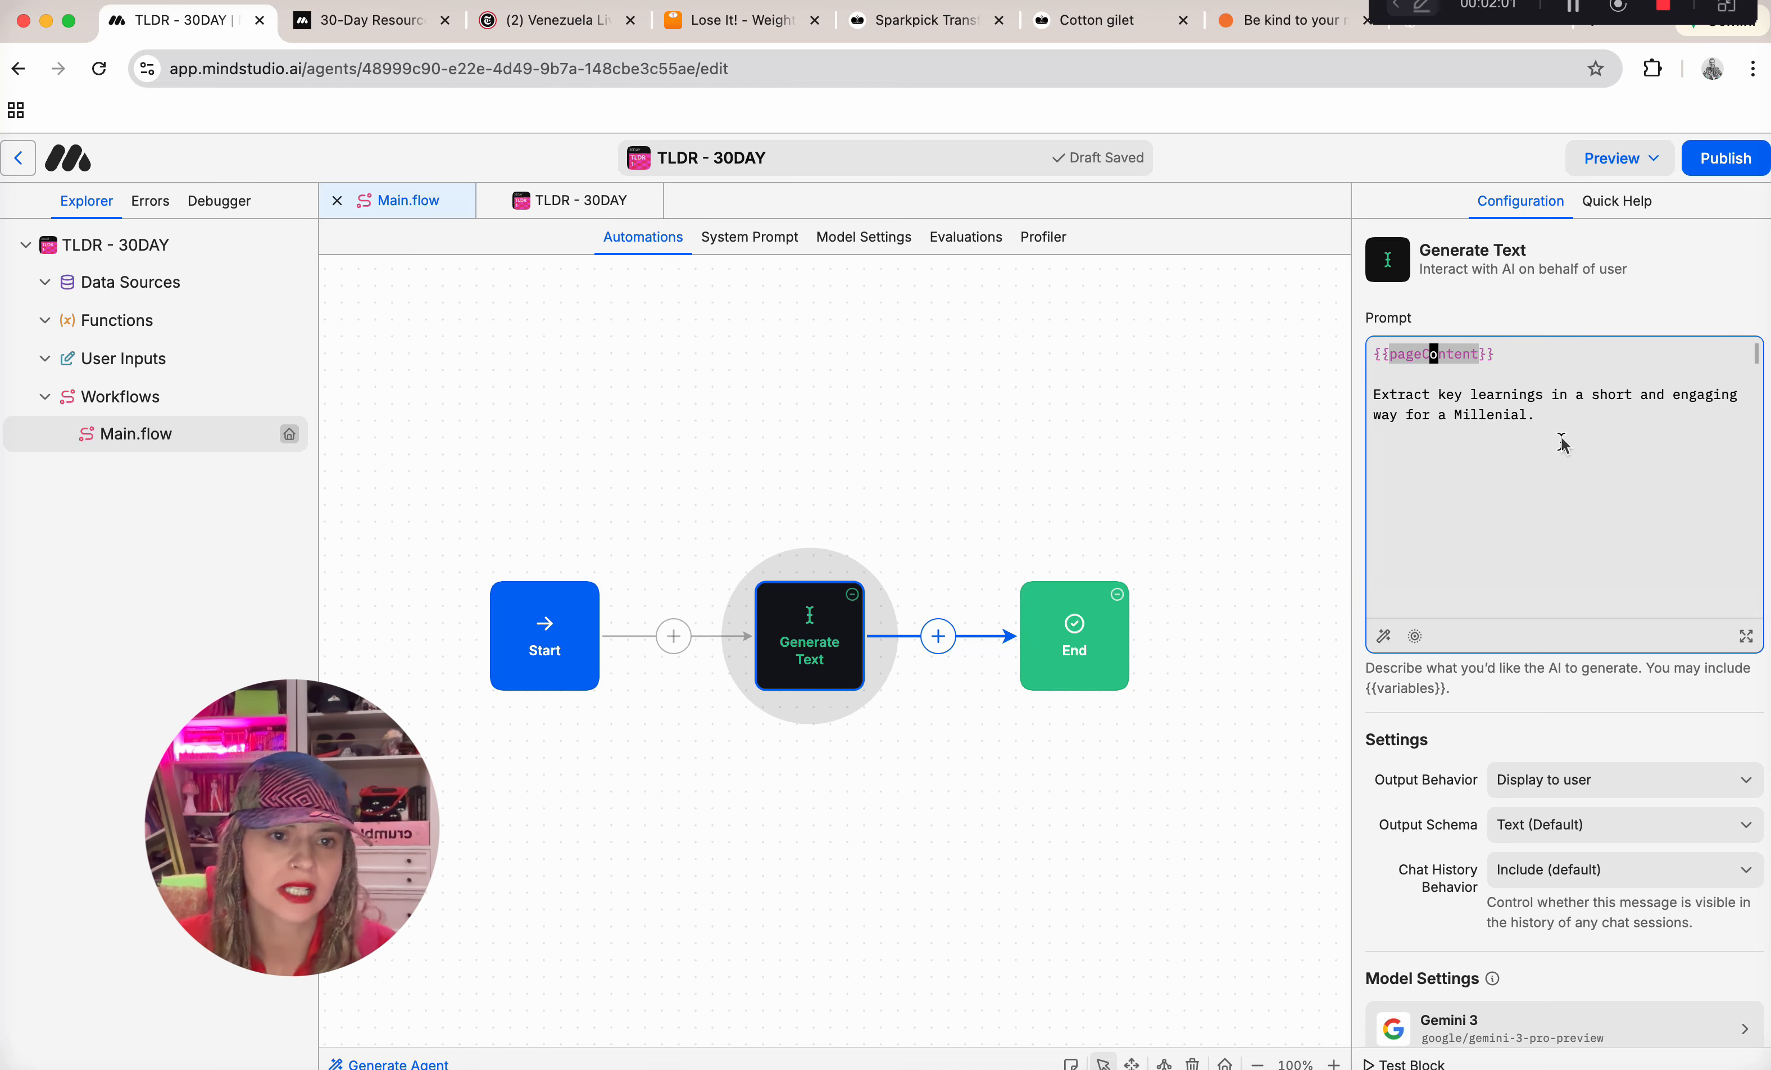
Examine the Generate Text prompt, highlighting the pageContent variable and the target audience wording, and check the block's model settings.
{"action": "left_click", "coordinate": [1481, 371]}
{"action": "left_click_drag", "start_coordinate": [1495, 354], "coordinate": [1368, 355]}
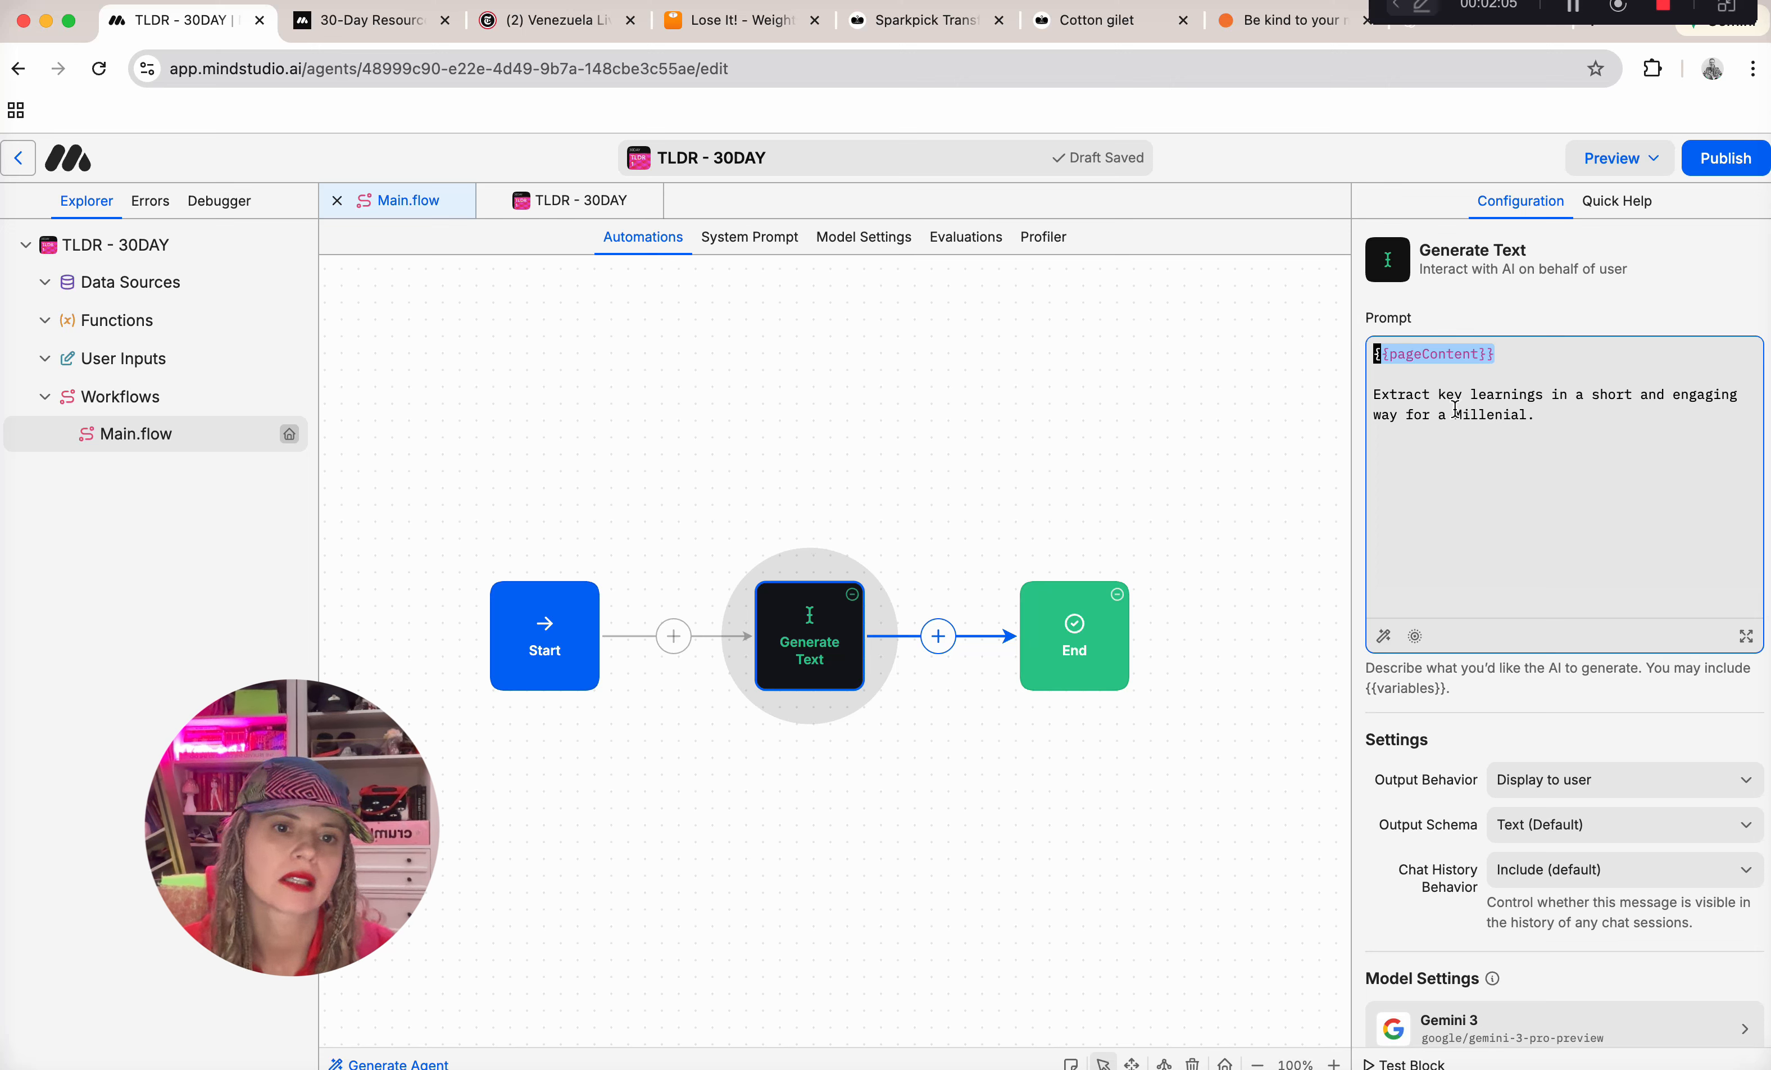
{"action": "left_click", "coordinate": [1406, 413]}
{"action": "double_click", "coordinate": [1409, 414]}
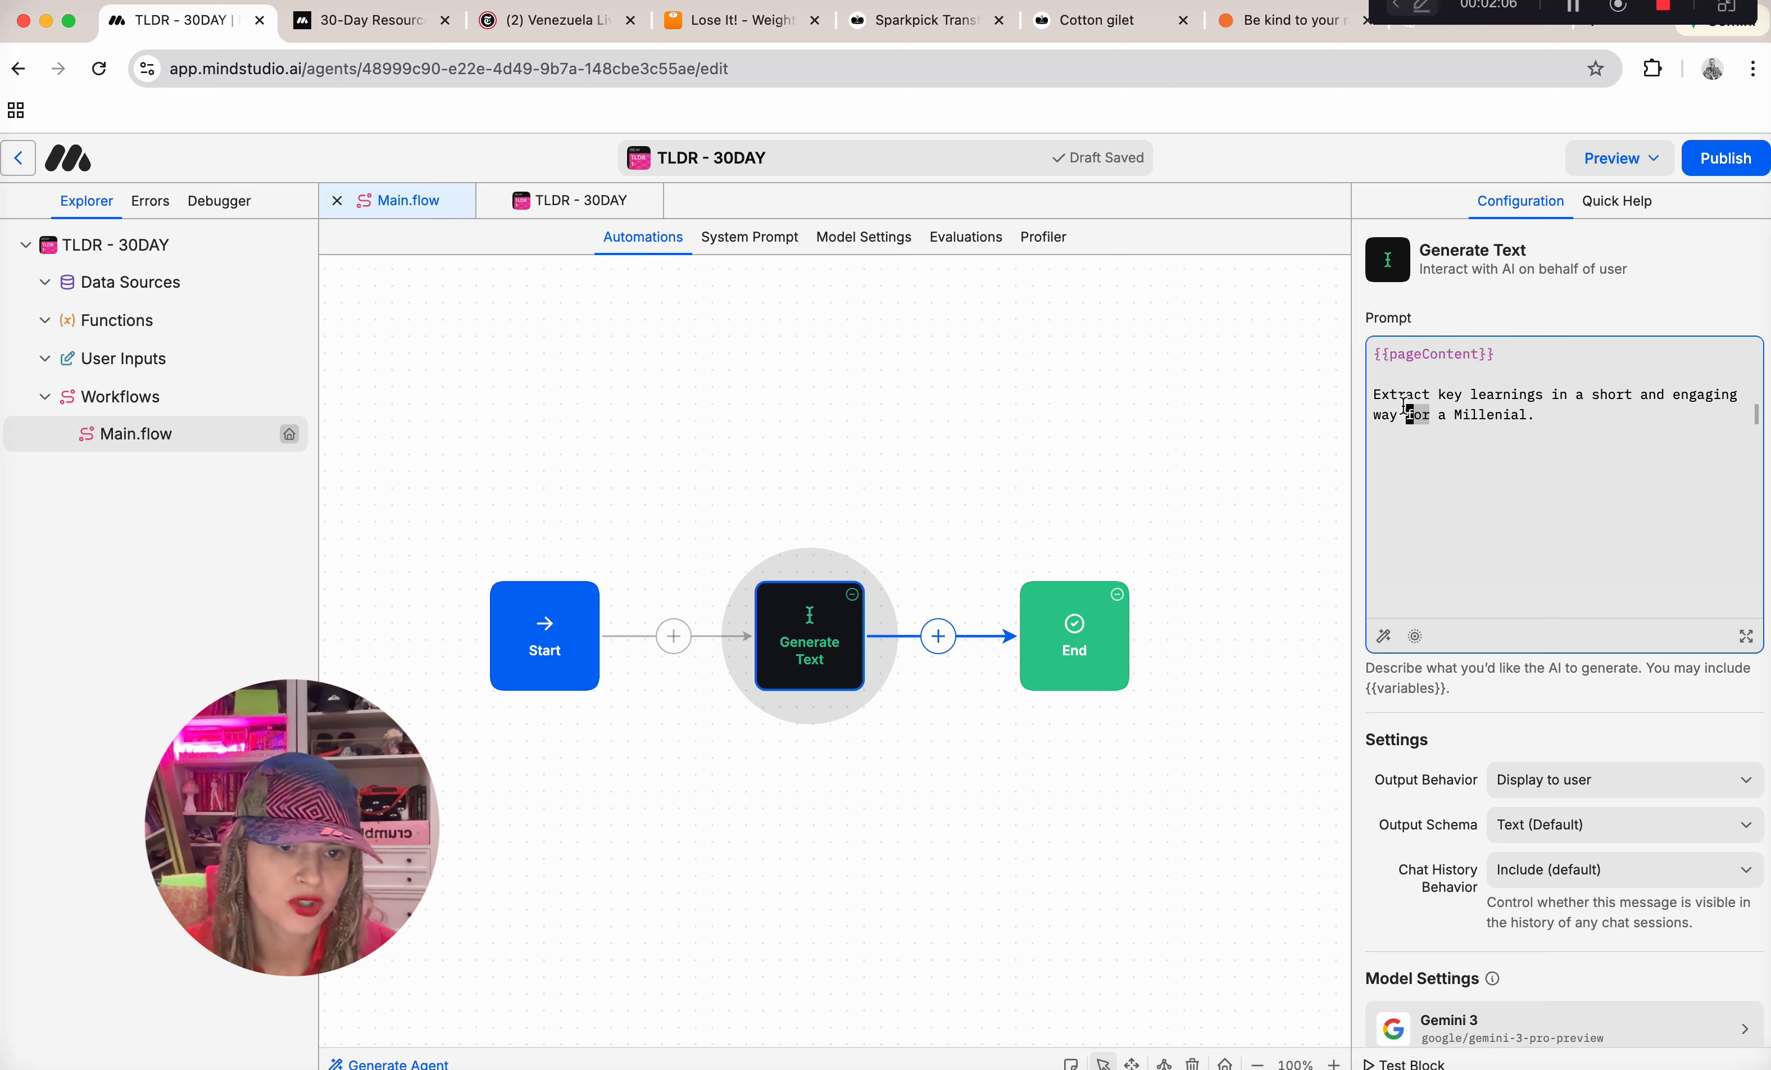
{"action": "double_click", "coordinate": [1491, 418]}
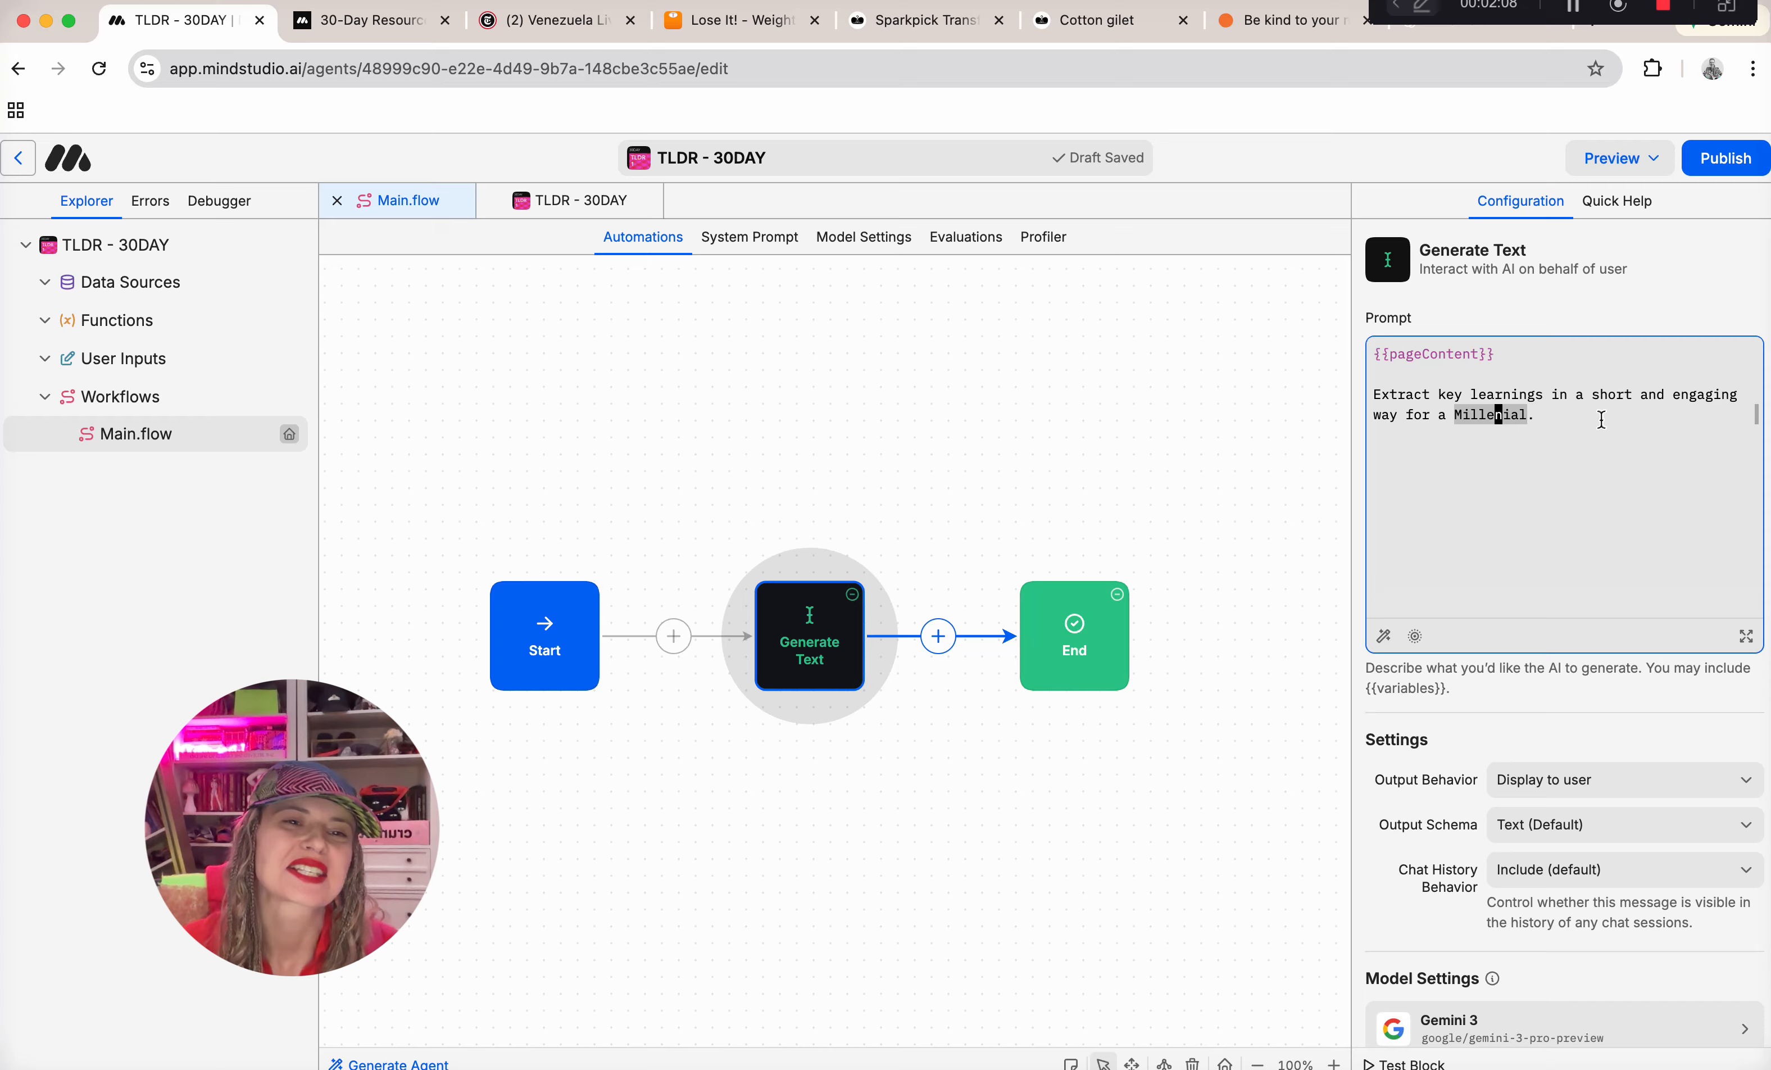
{"action": "left_click", "coordinate": [1557, 427]}
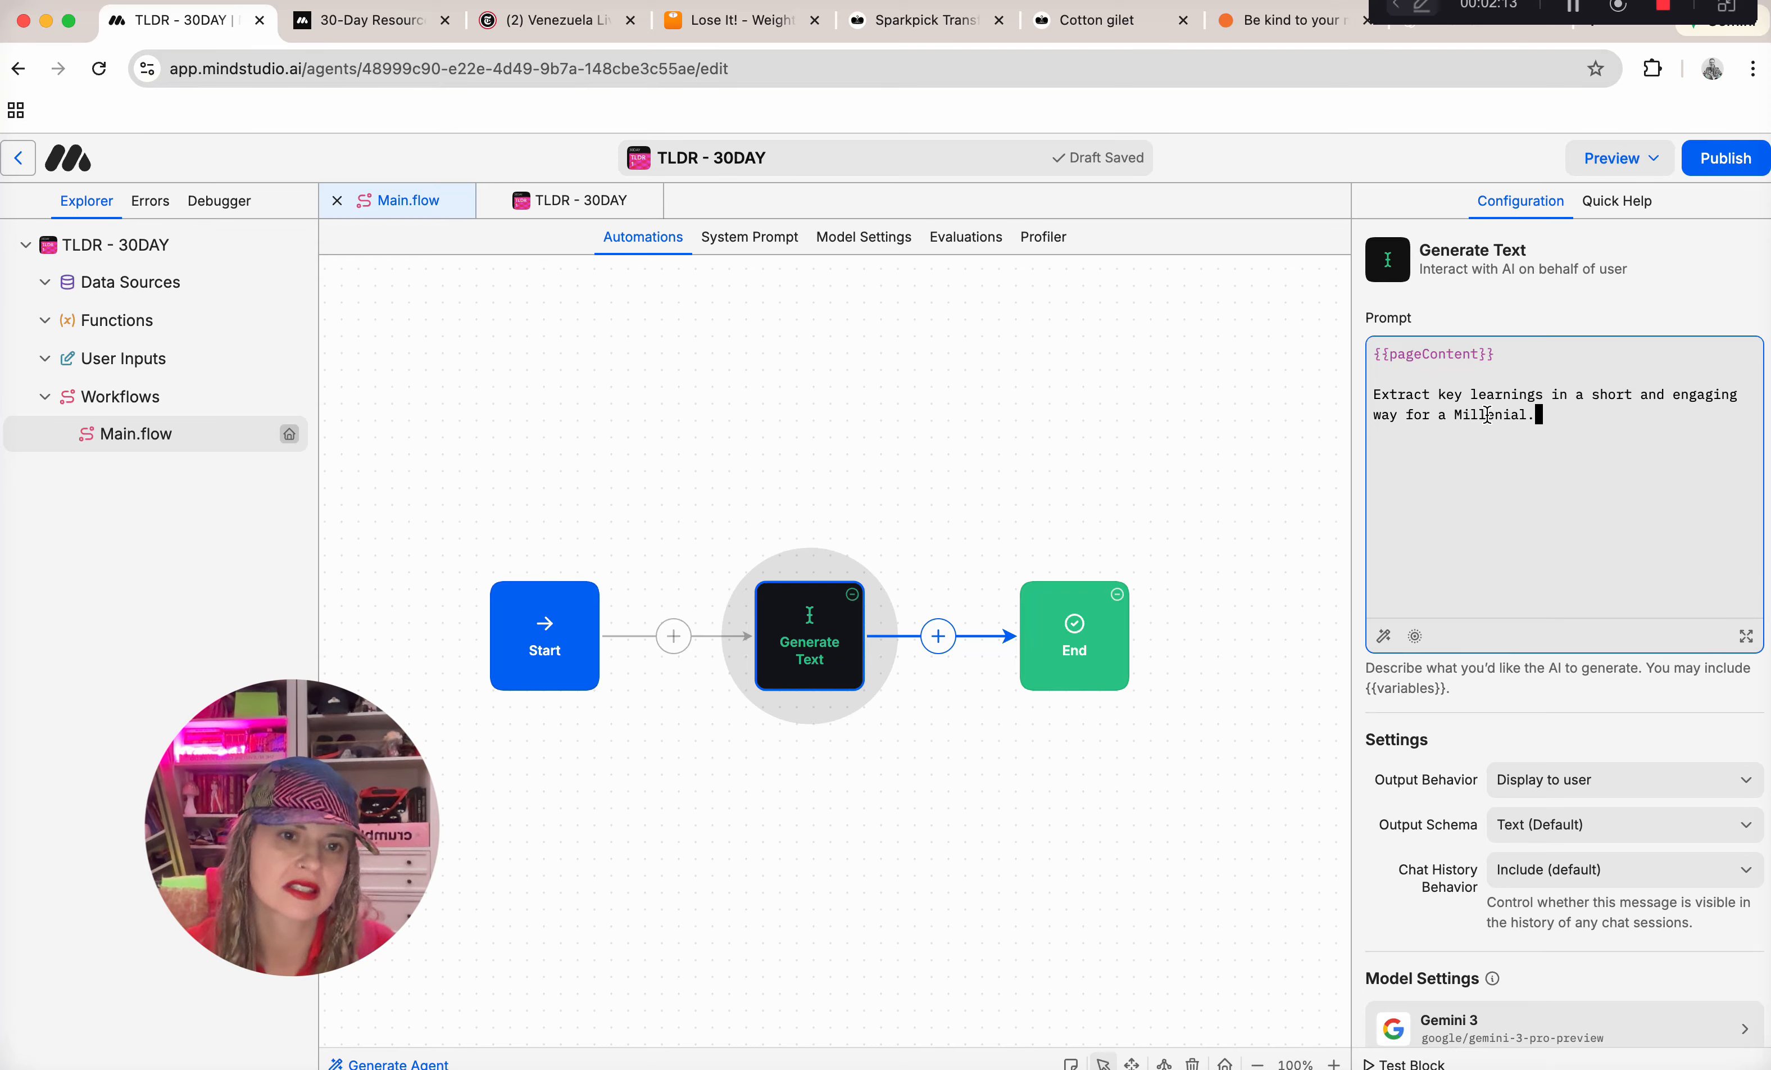
{"action": "left_click_drag", "start_coordinate": [1409, 415], "coordinate": [1544, 411]}
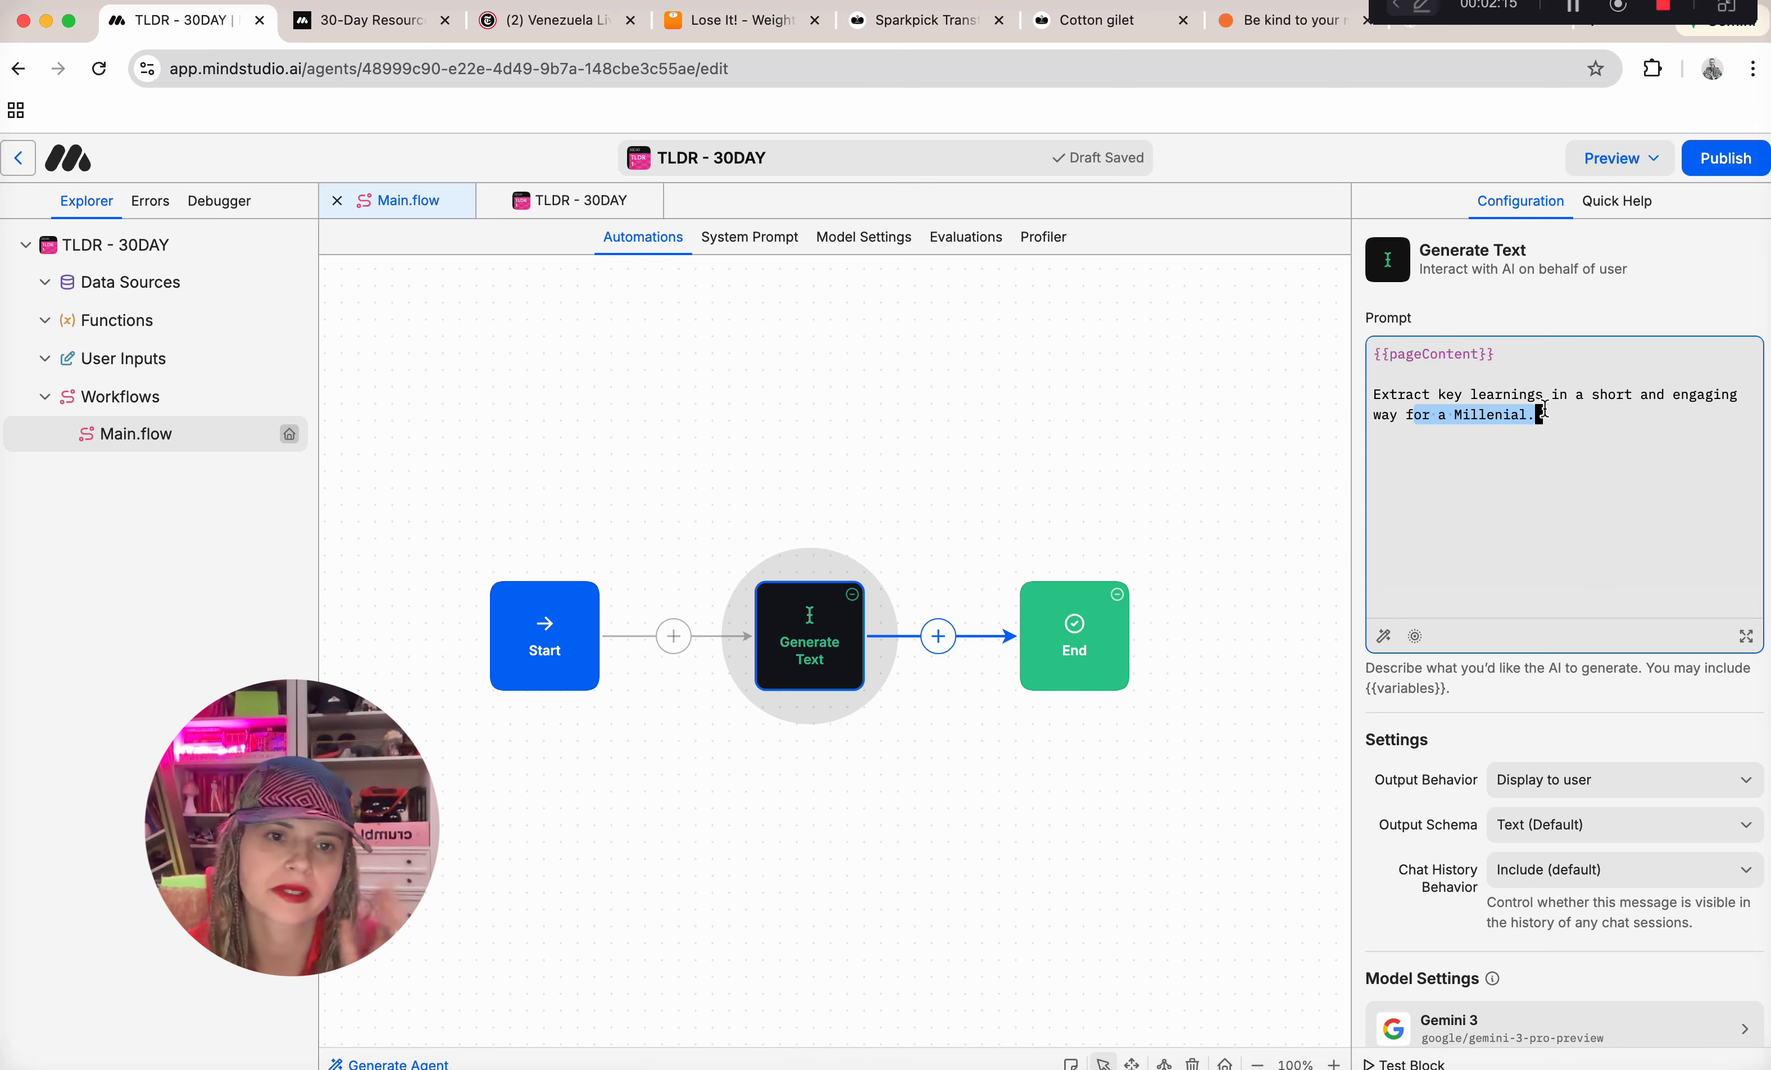
{"action": "left_click", "coordinate": [1461, 463]}
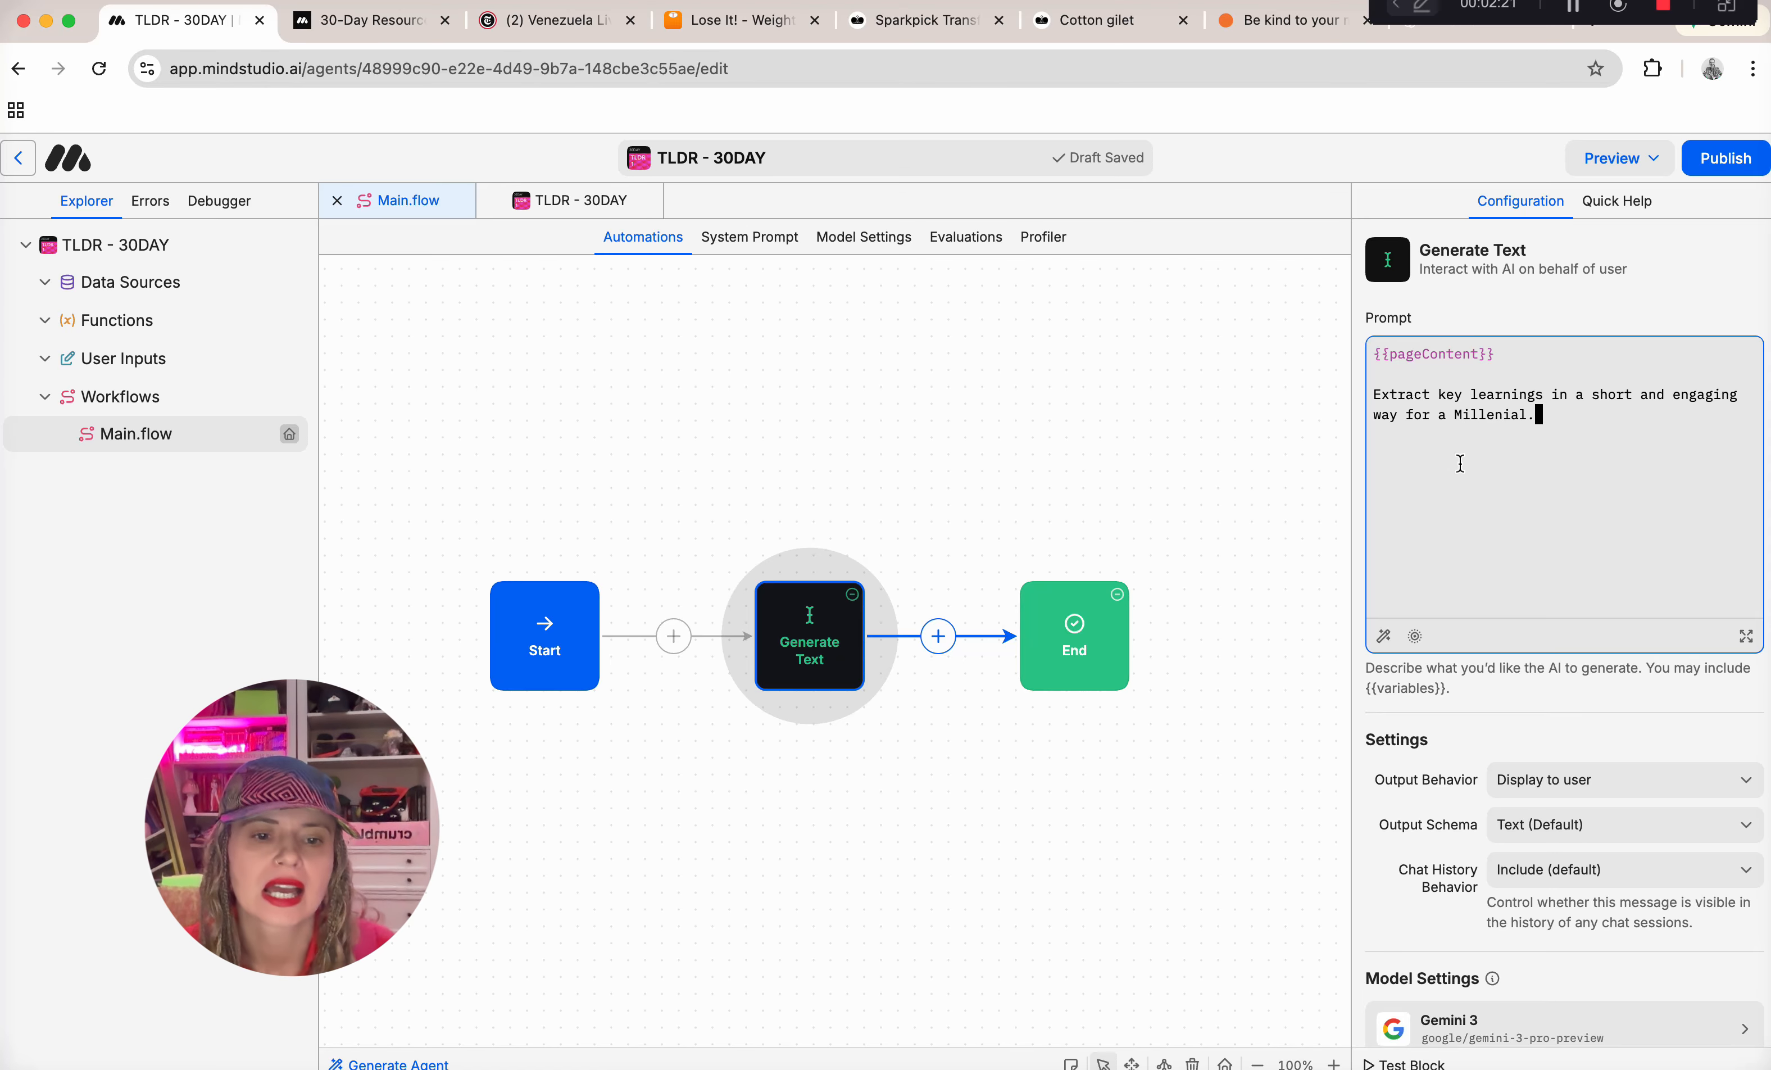
{"action": "scroll", "coordinate": [1467, 681], "scroll_direction": "down", "scroll_amount": 2}
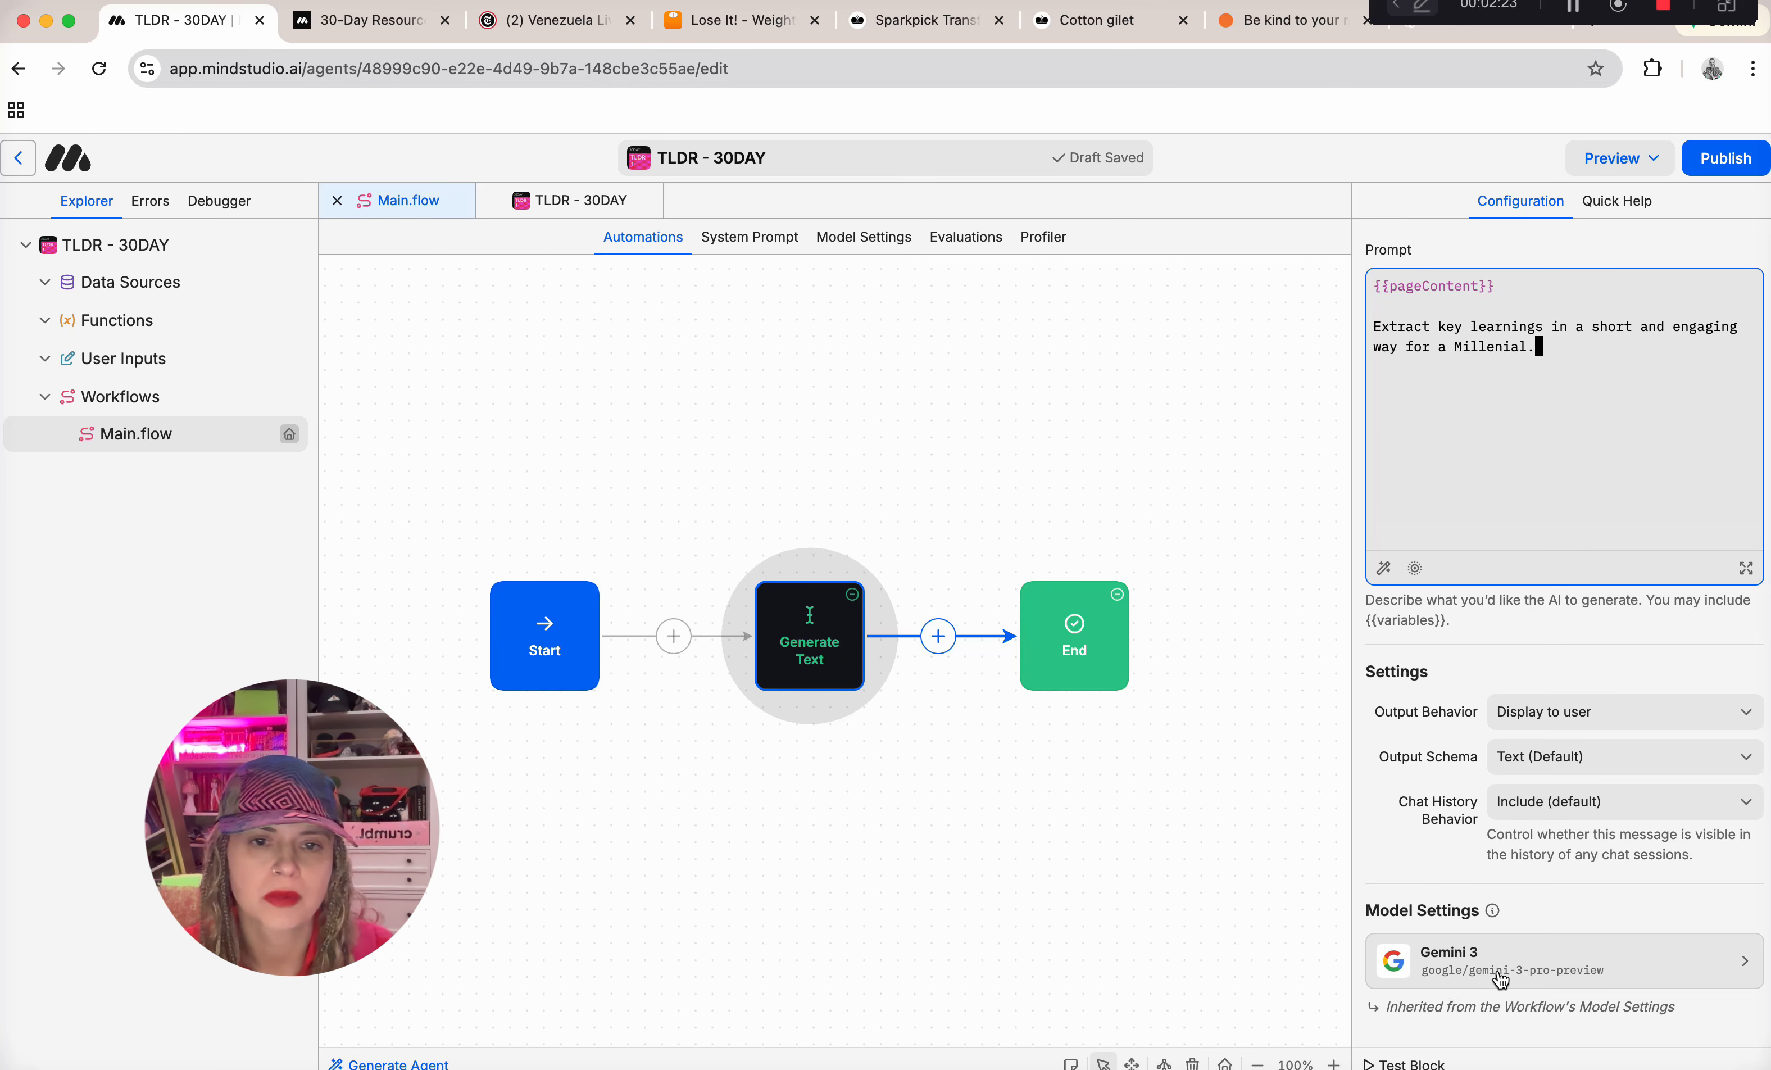
Run the TLDR - 30DAY agent from the created agents on the New York Times Venezuela live updates page.
{"action": "left_click", "coordinate": [552, 22]}
{"action": "scroll", "coordinate": [985, 547], "scroll_direction": "down", "scroll_amount": 5}
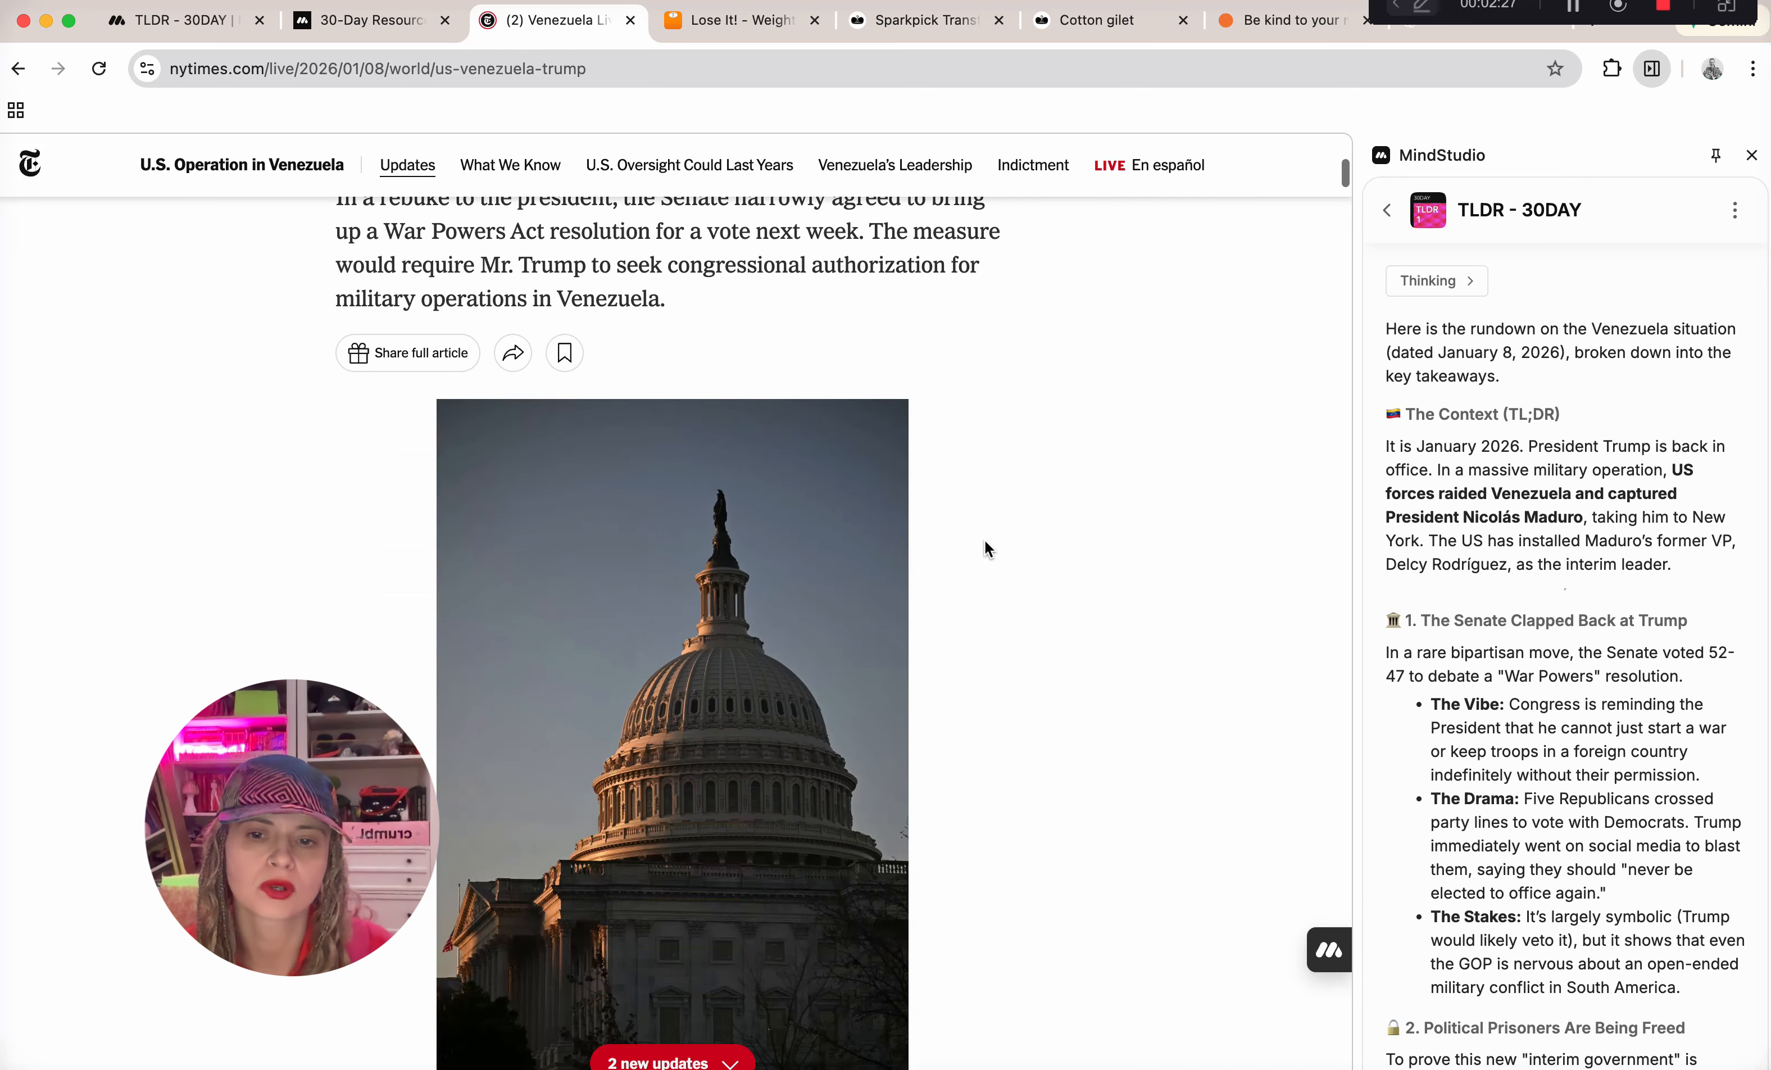
{"action": "scroll", "coordinate": [988, 549], "scroll_direction": "down", "scroll_amount": 3}
{"action": "scroll", "coordinate": [984, 538], "scroll_direction": "down", "scroll_amount": 1}
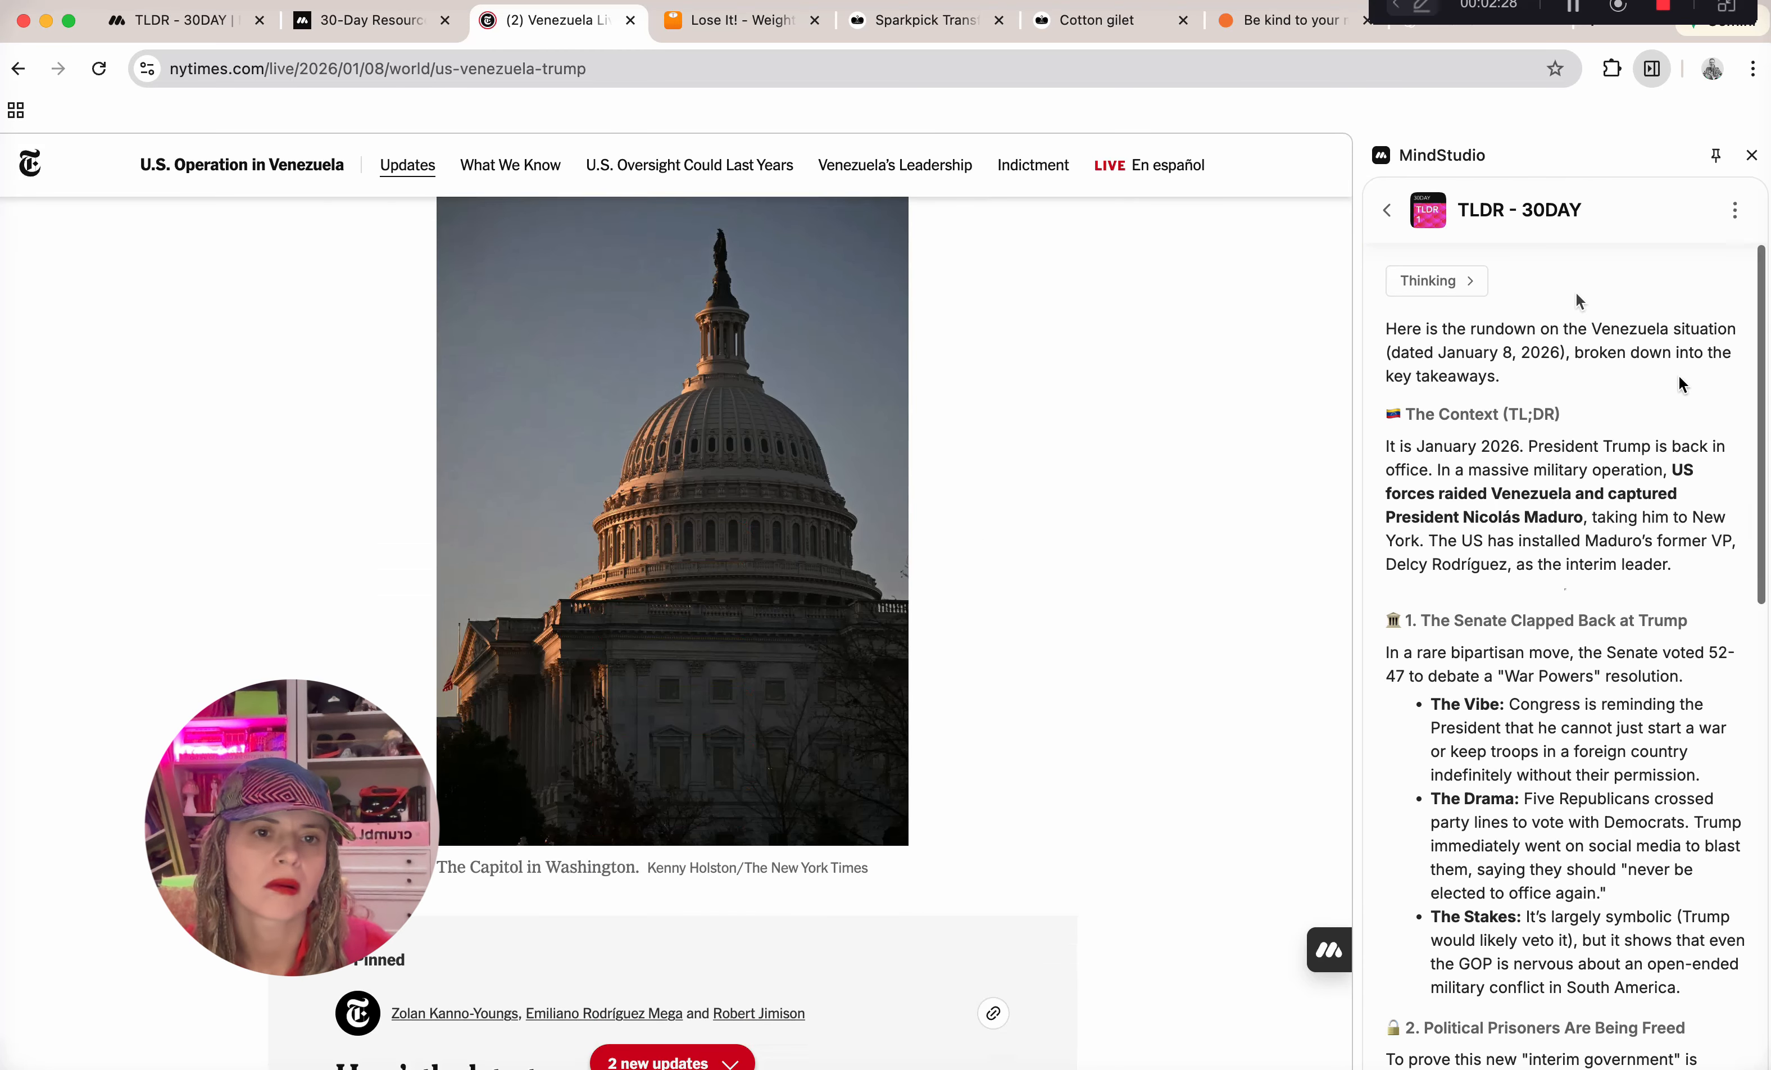
{"action": "left_click", "coordinate": [1388, 217]}
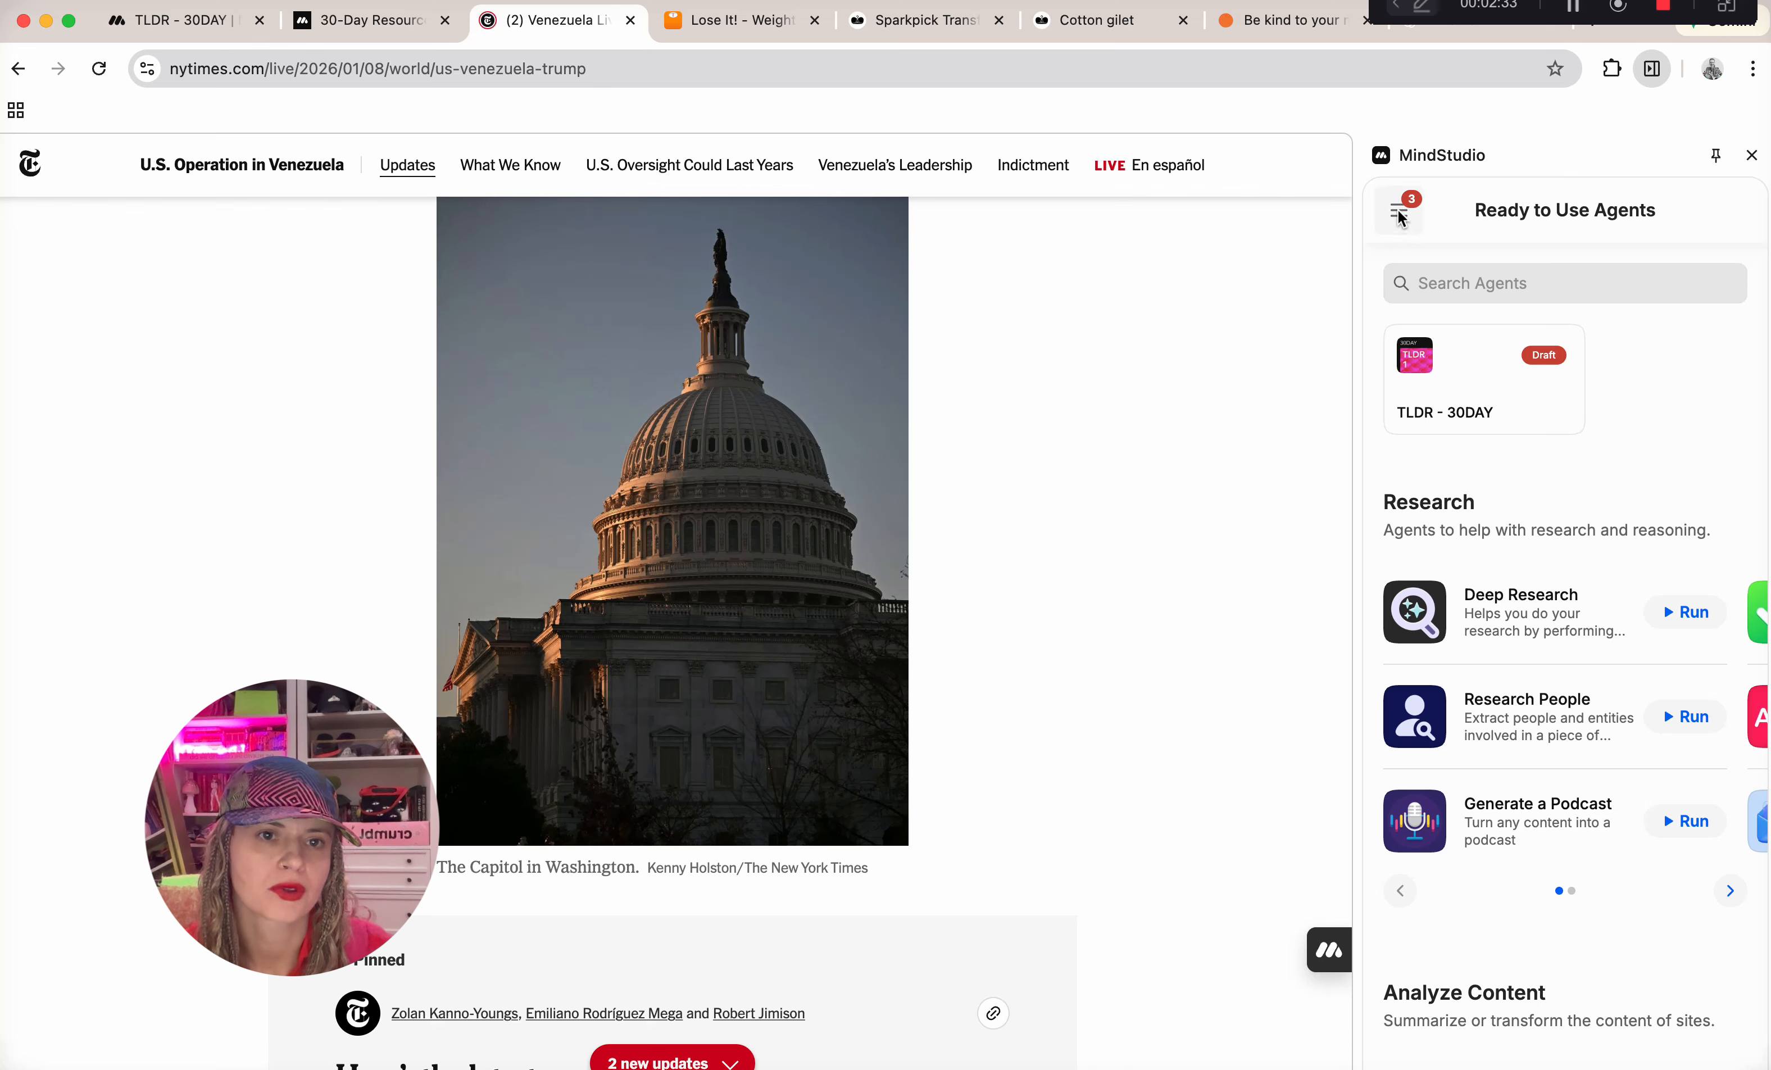
{"action": "left_click", "coordinate": [1399, 211]}
{"action": "left_click", "coordinate": [1488, 357]}
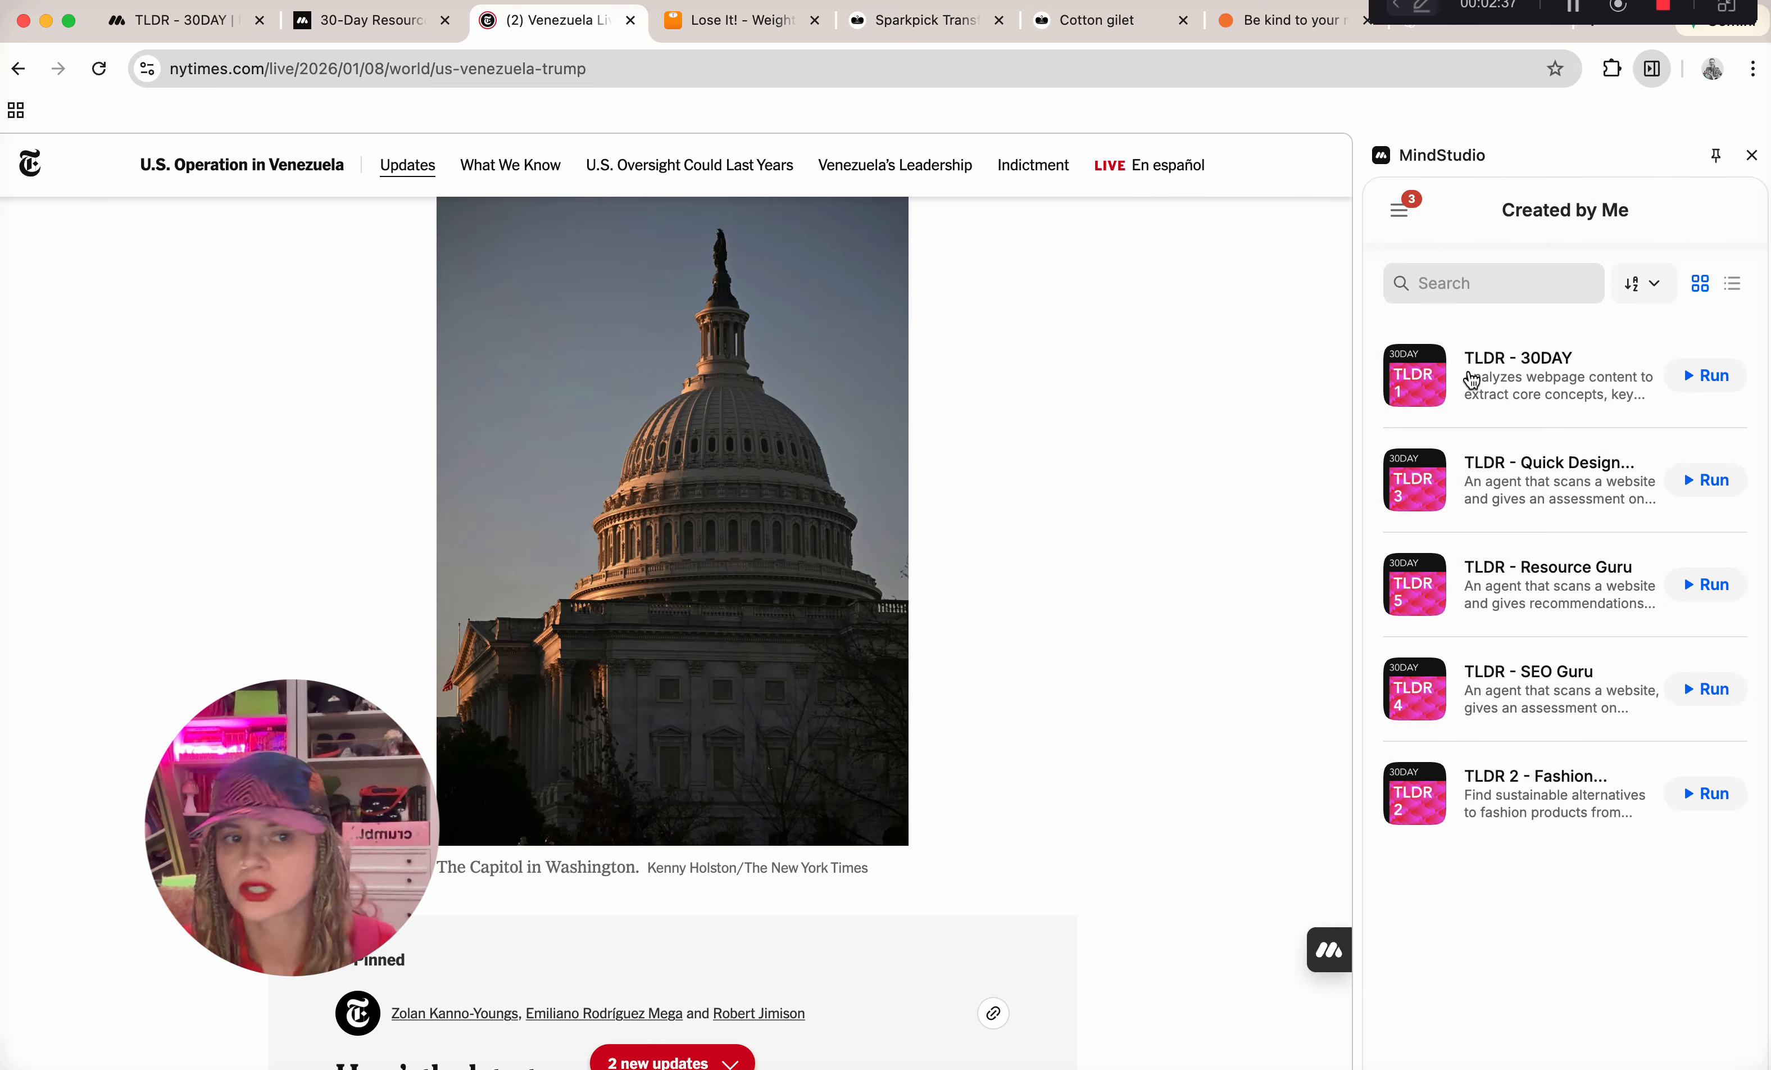
{"action": "left_click", "coordinate": [1705, 378]}
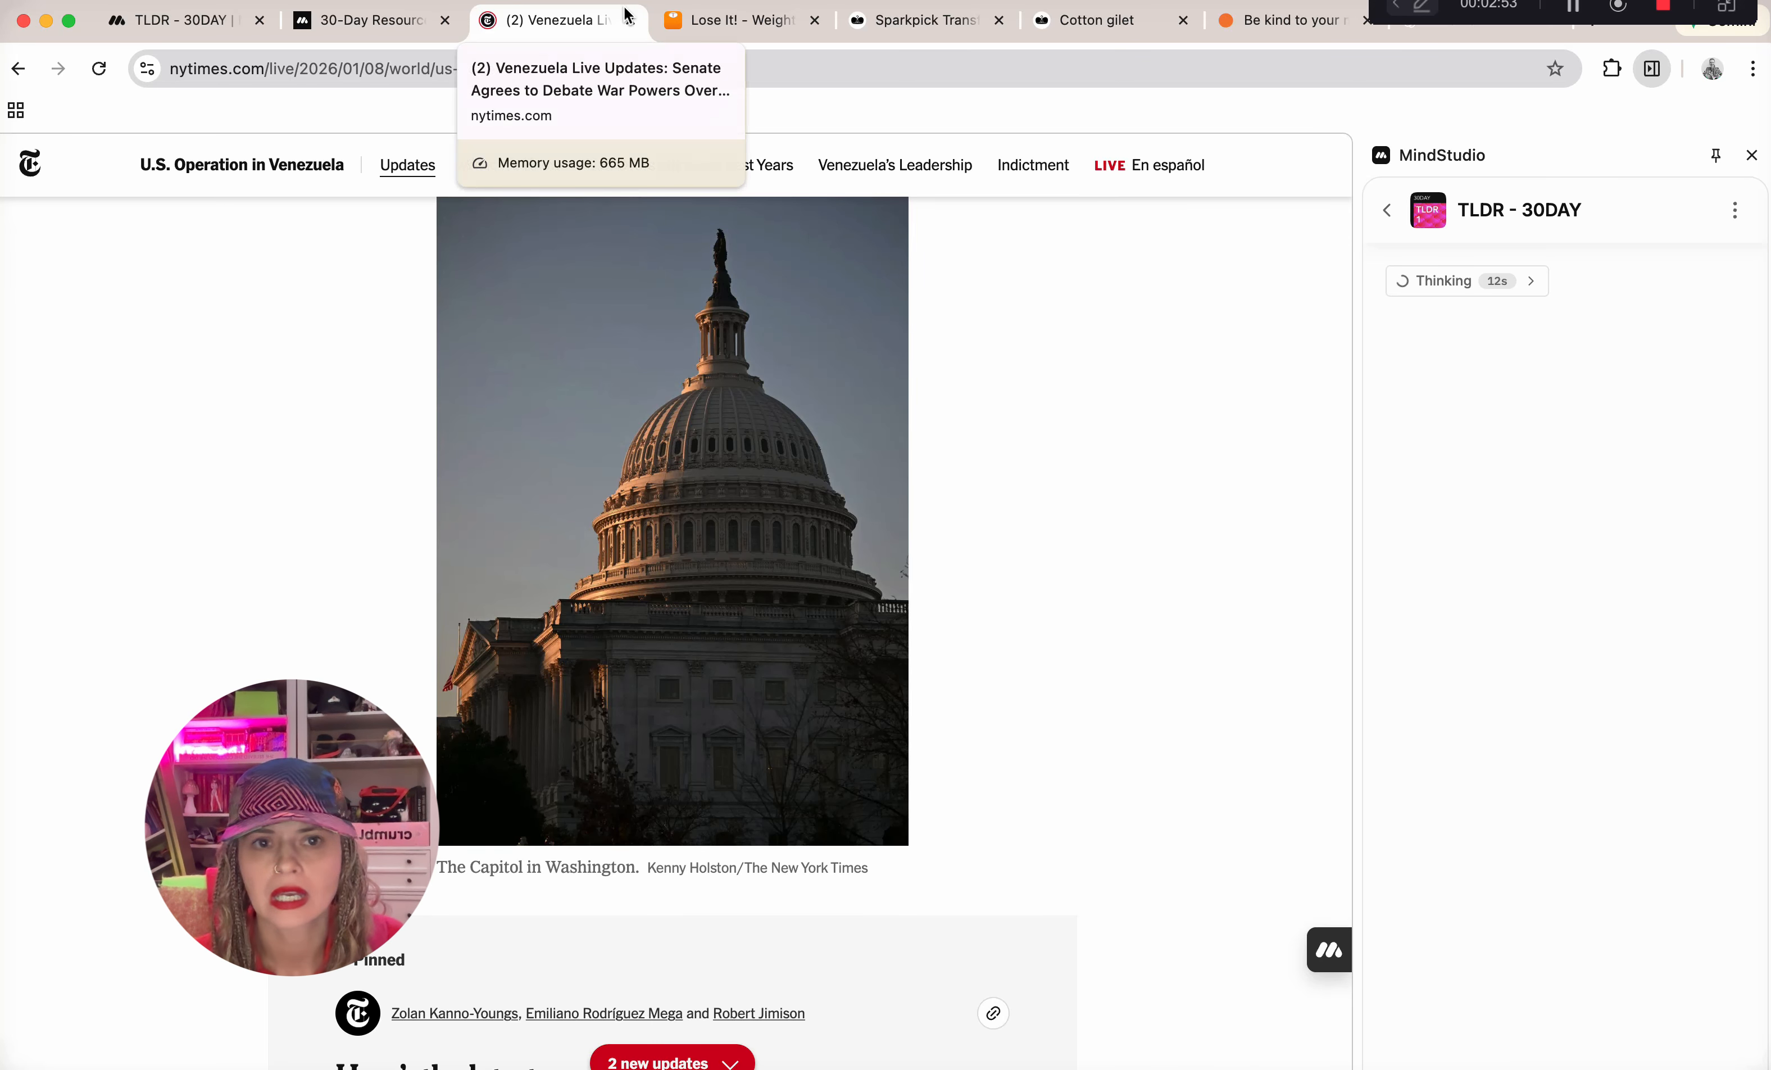
Return to the TLDR - 30DAY editor and look through the models available for the second profile in the Profiler.
{"action": "left_click", "coordinate": [386, 31]}
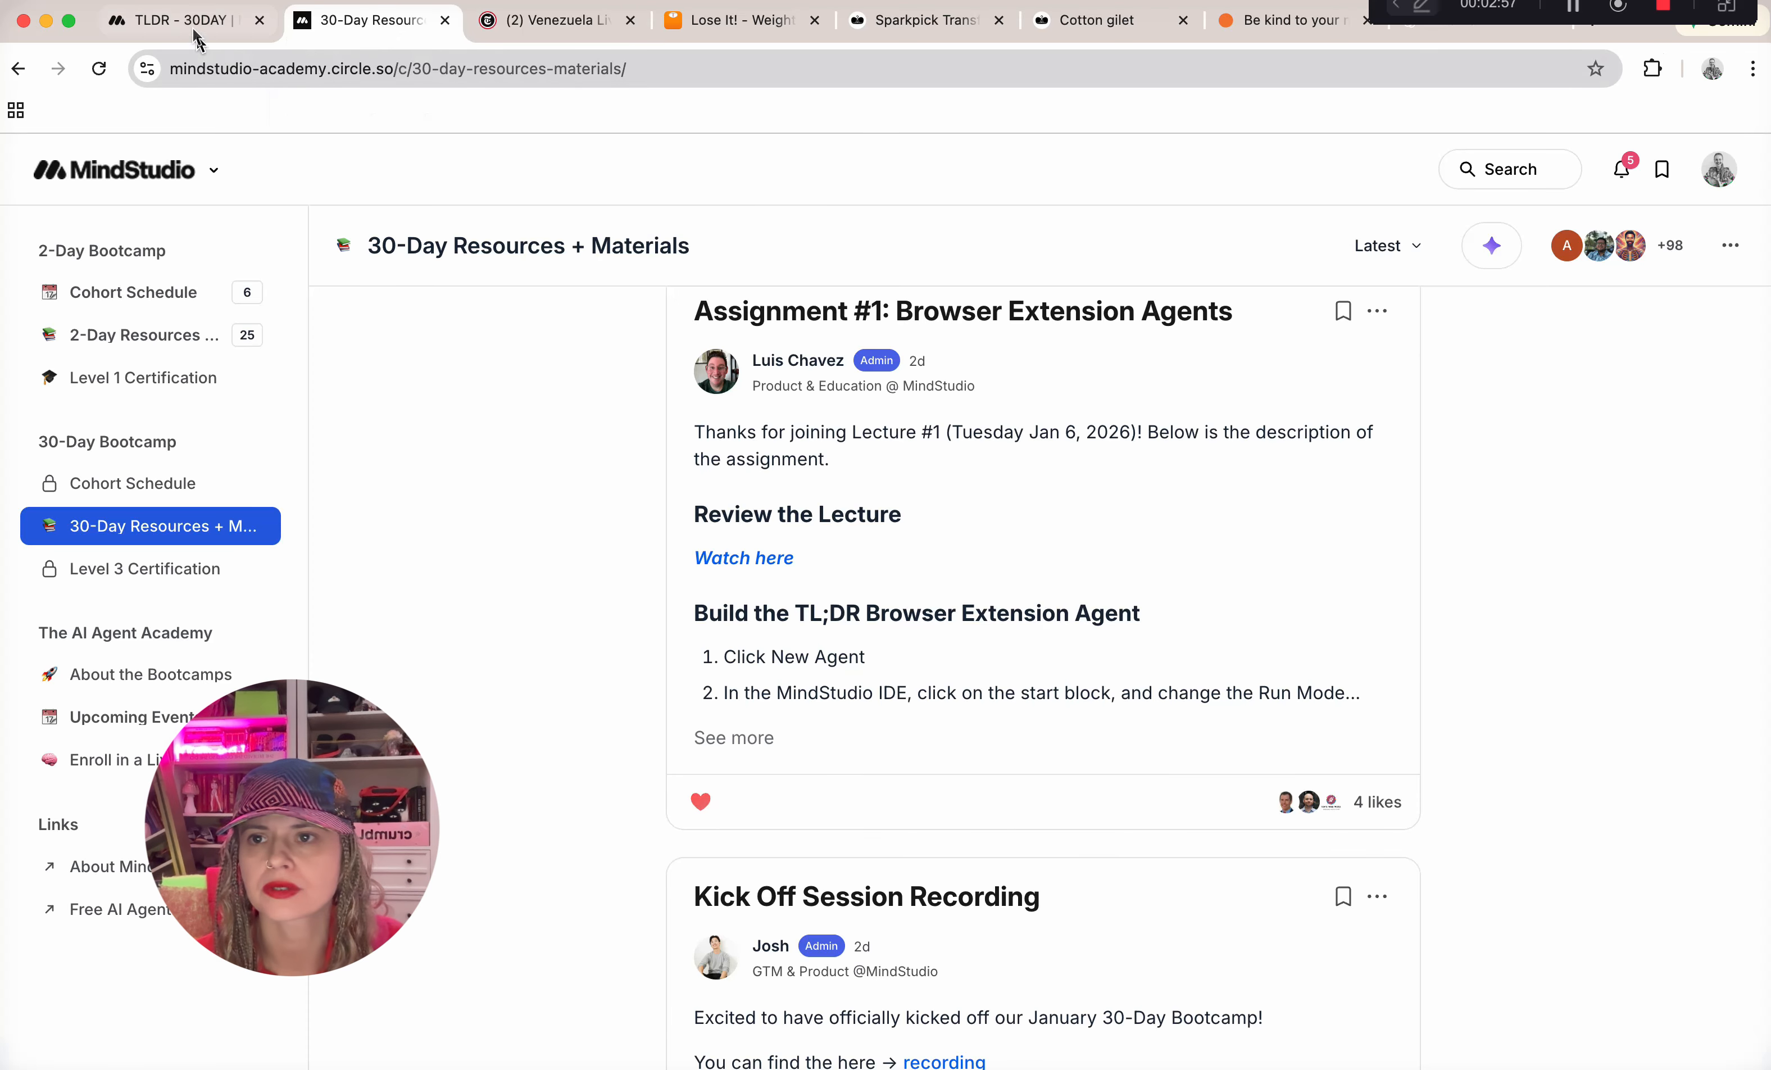
{"action": "left_click", "coordinate": [200, 43]}
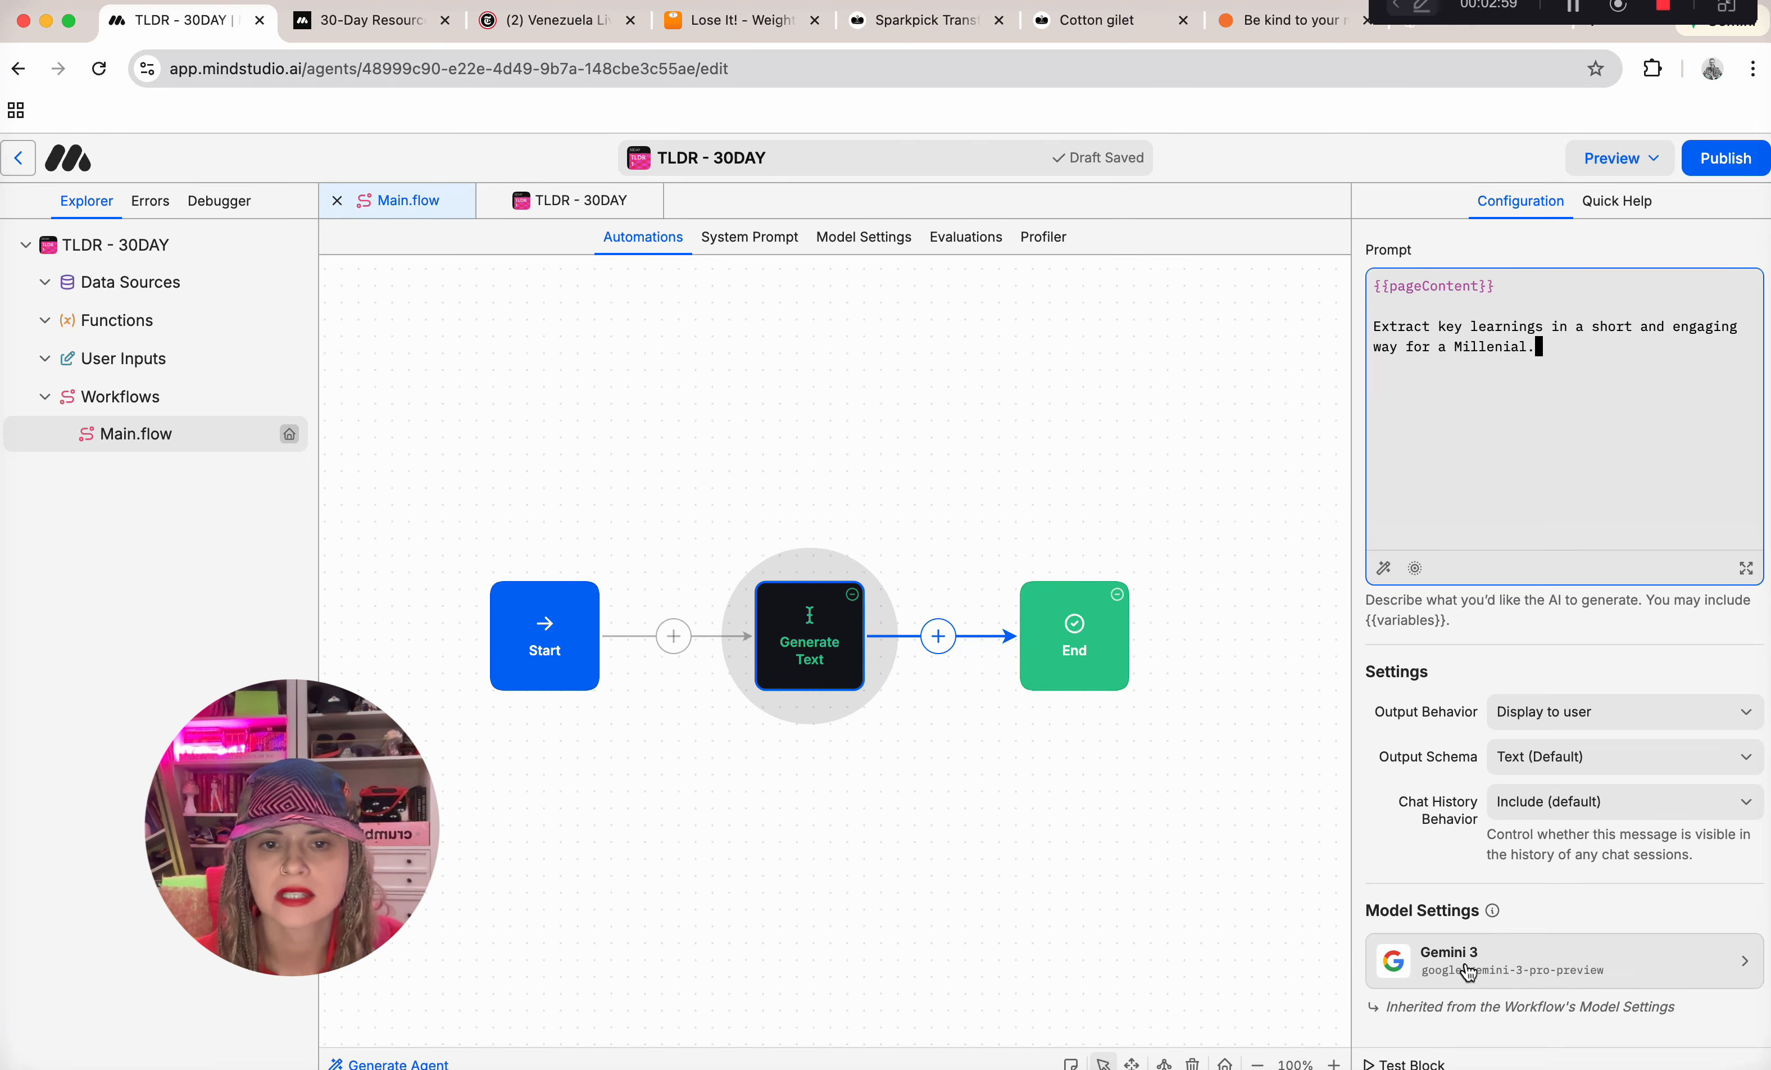
{"action": "left_click", "coordinate": [1044, 237]}
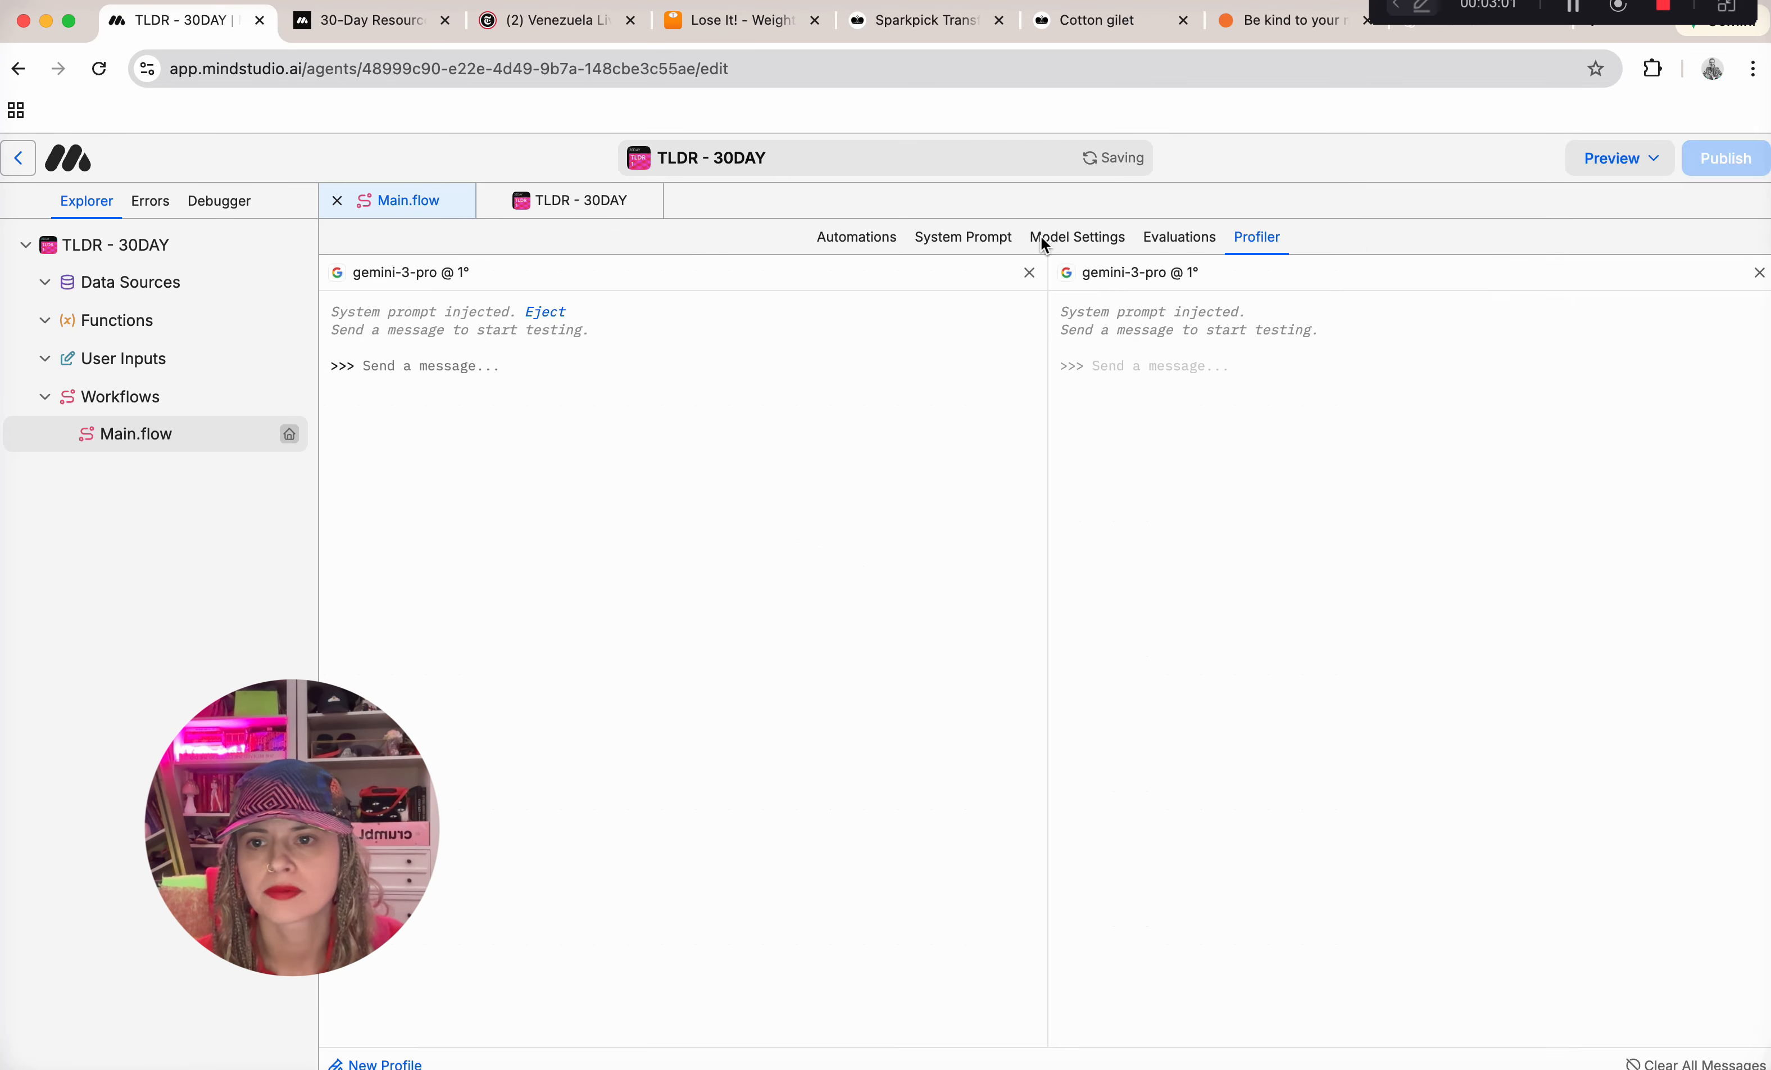
{"action": "left_click", "coordinate": [1138, 280]}
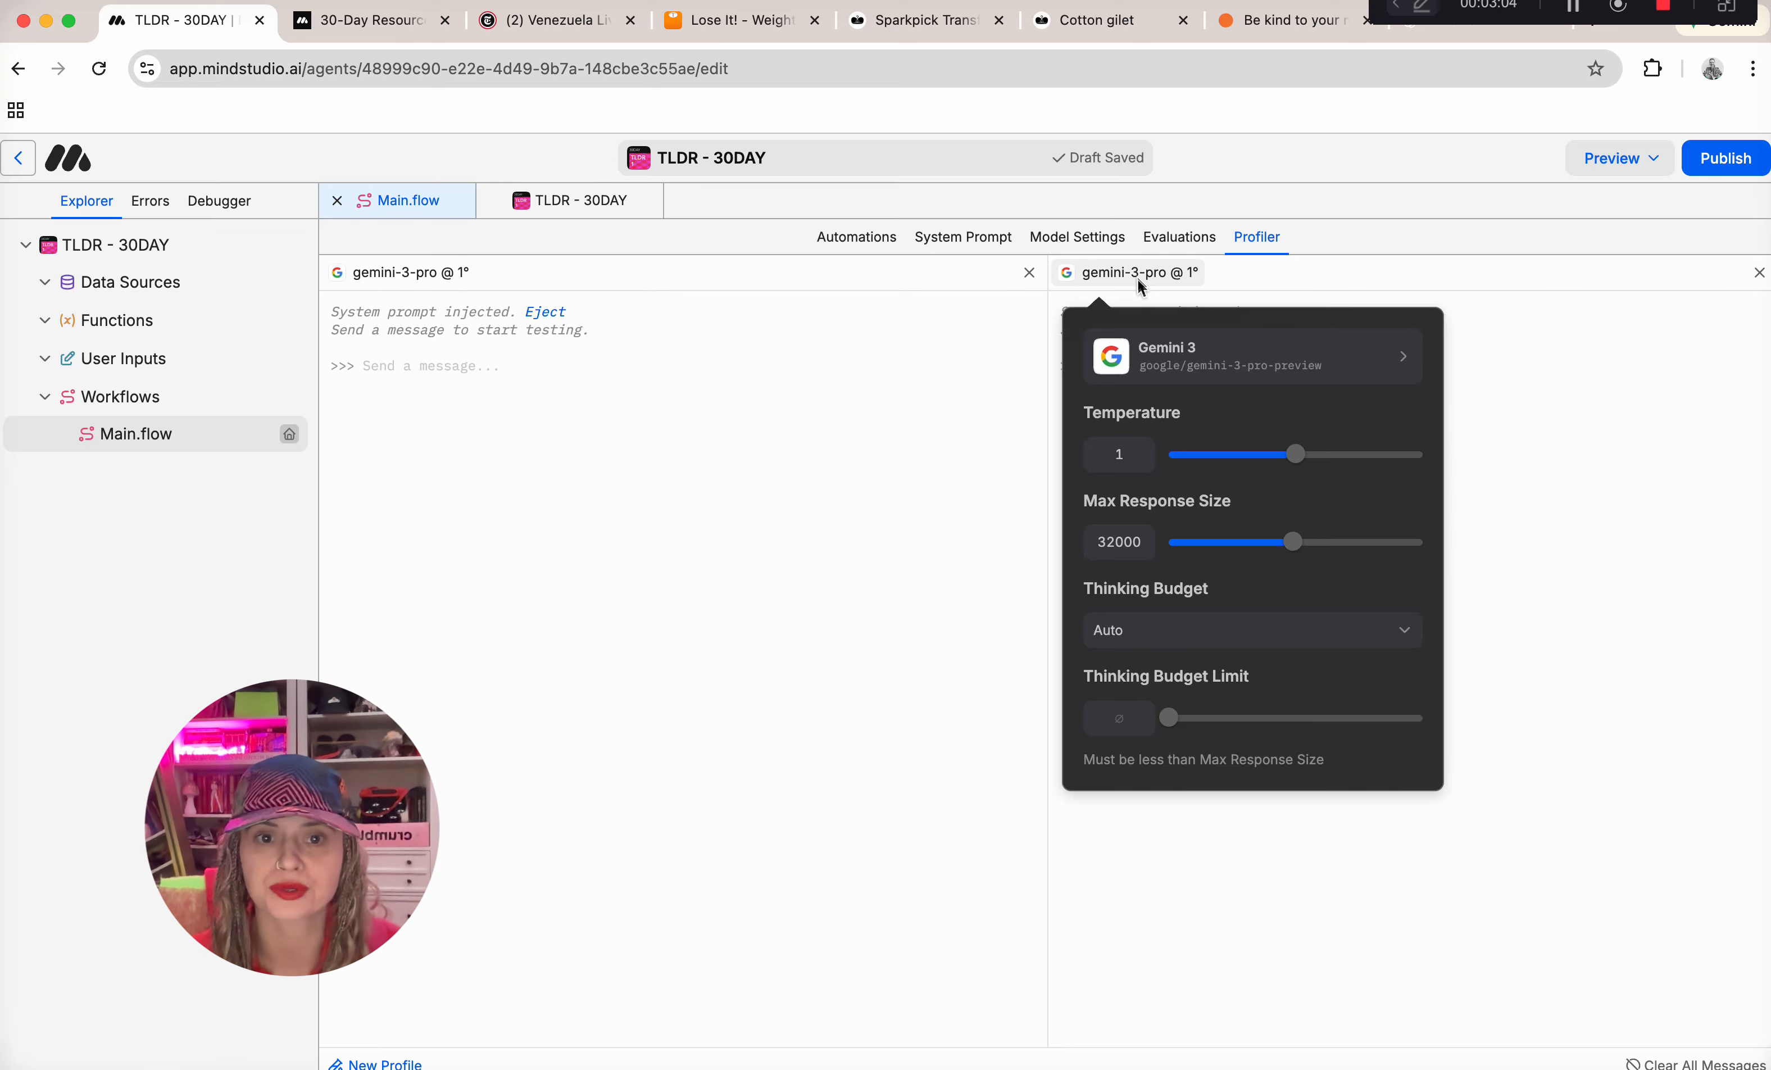
{"action": "left_click", "coordinate": [1174, 367]}
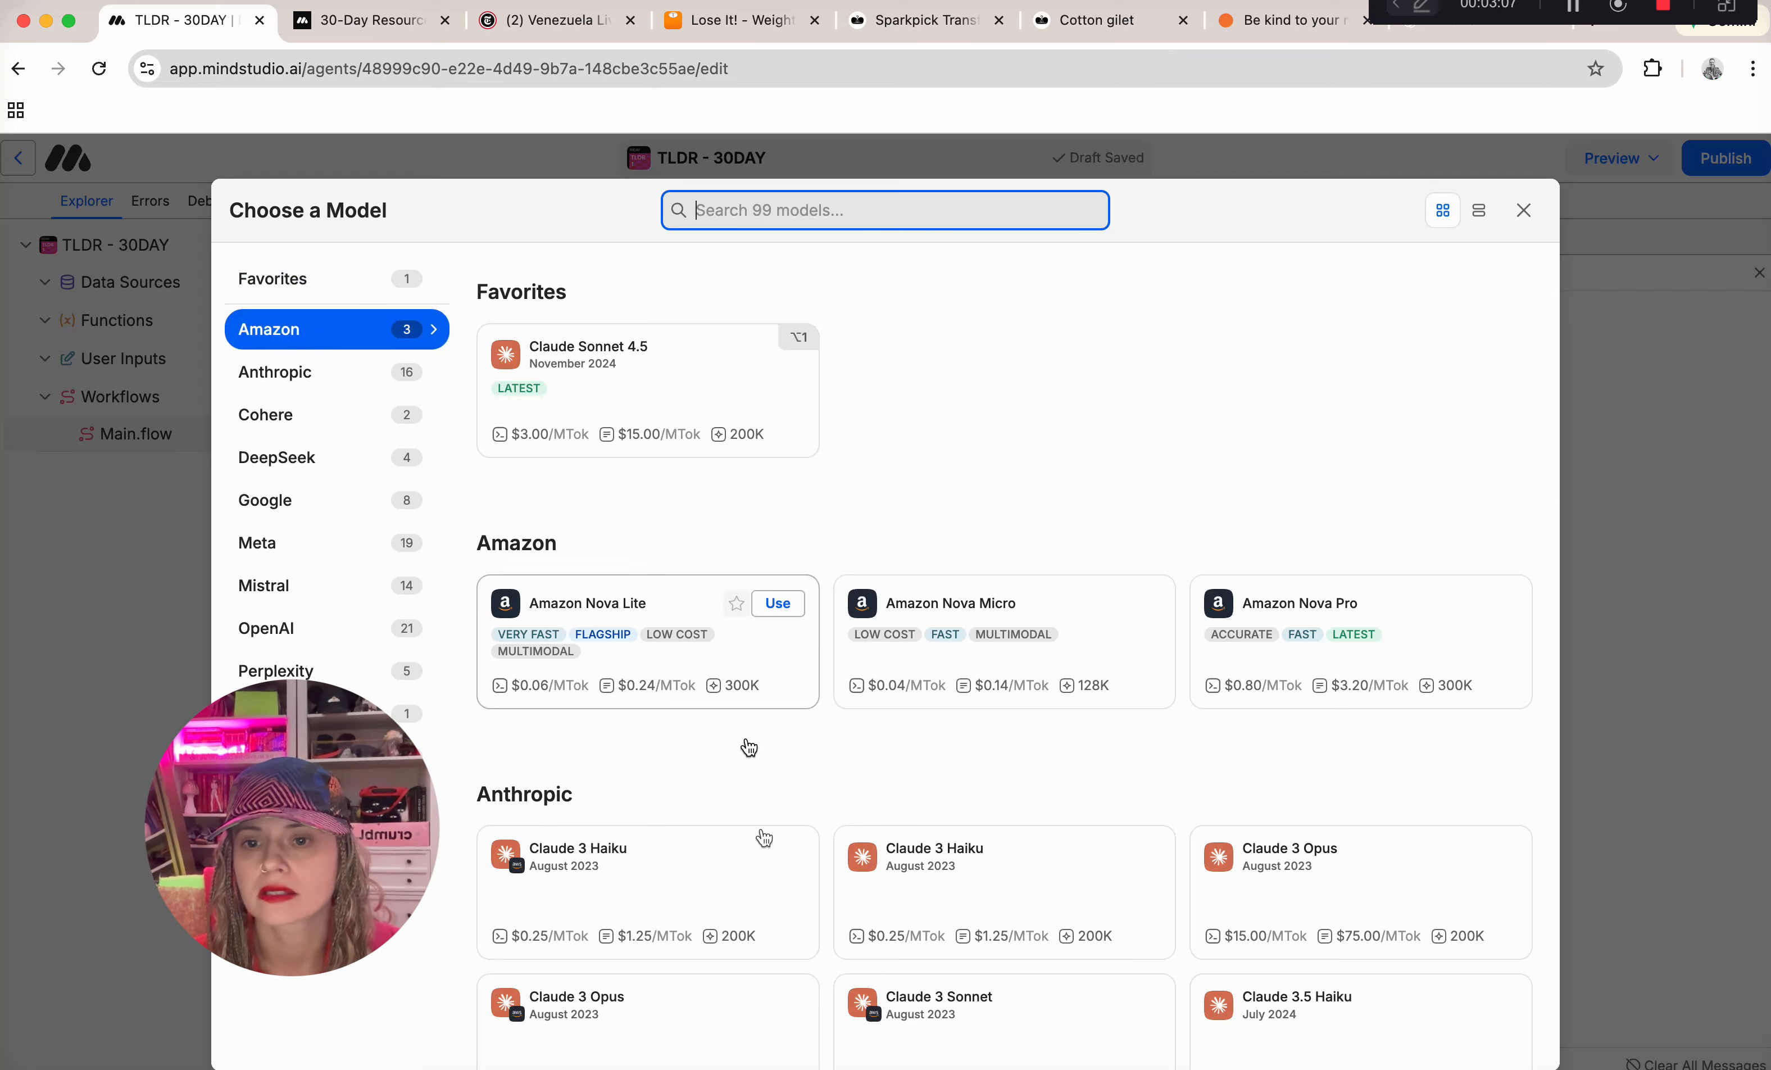
{"action": "scroll", "coordinate": [764, 838], "scroll_direction": "down", "scroll_amount": 10}
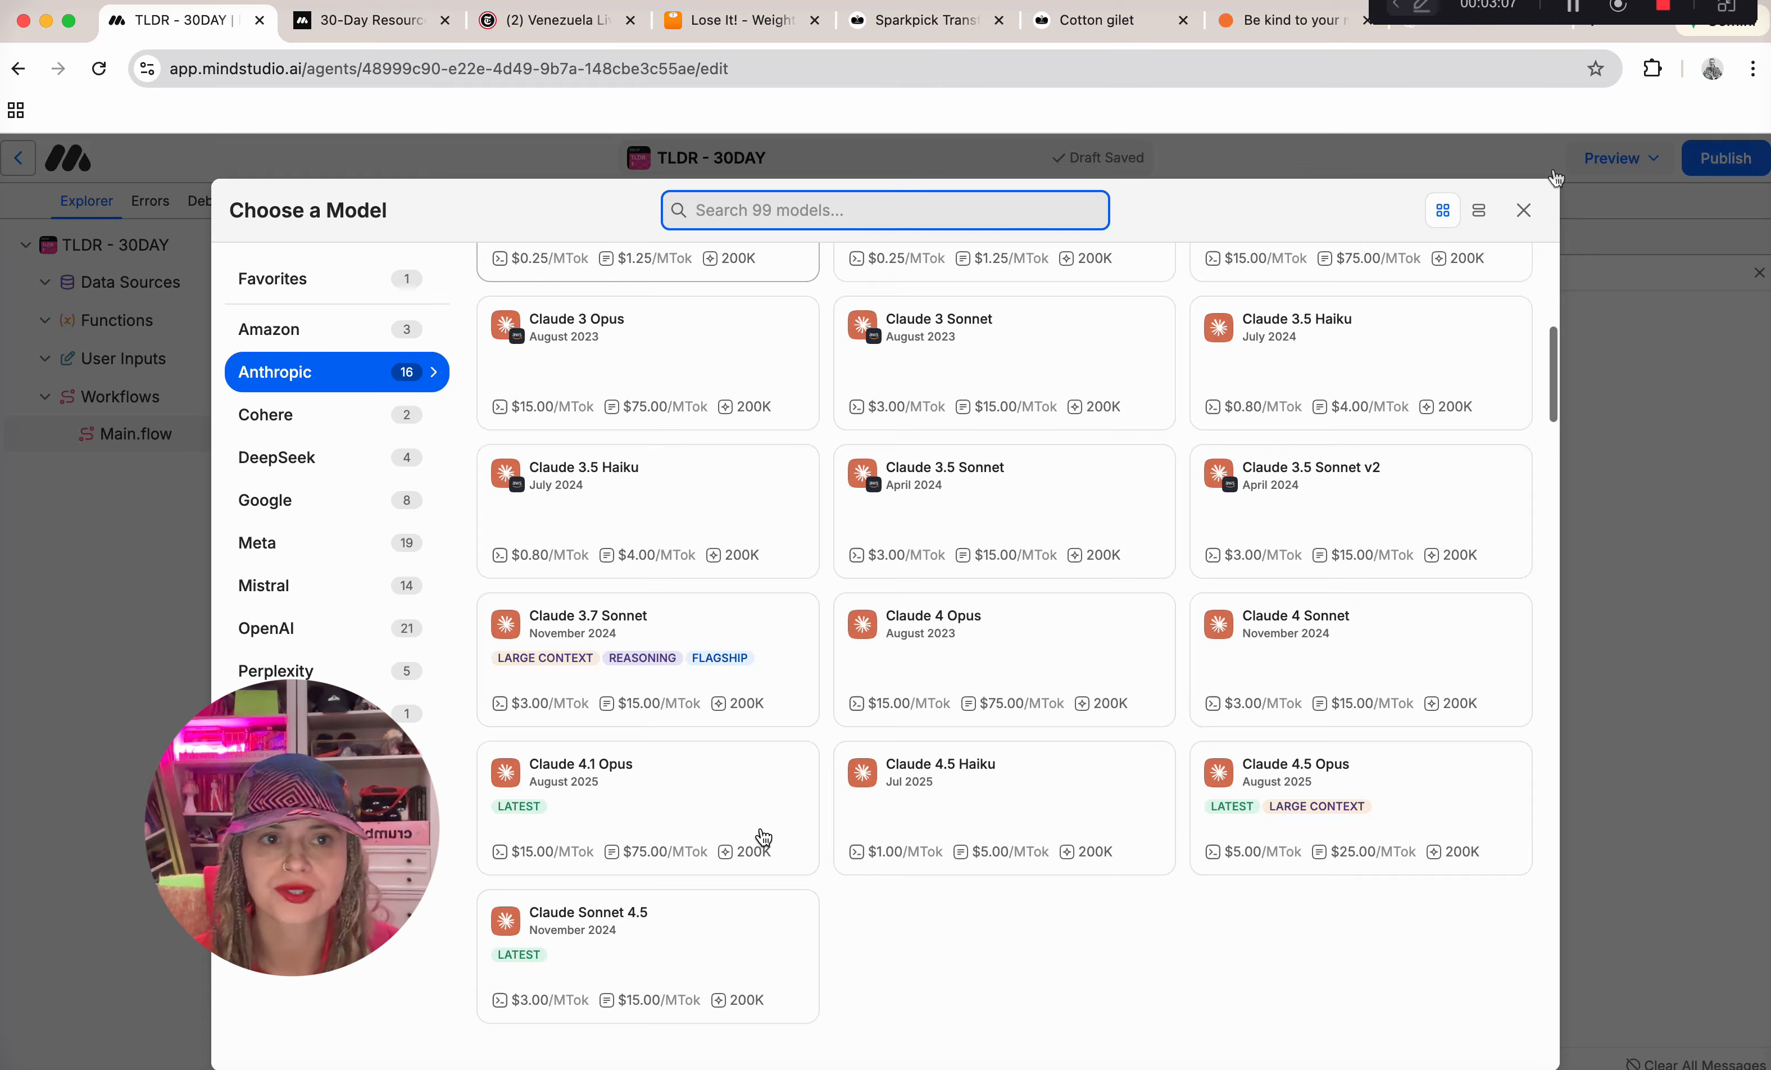
{"action": "scroll", "coordinate": [763, 838], "scroll_direction": "down", "scroll_amount": 15}
{"action": "left_click", "coordinate": [1523, 210]}
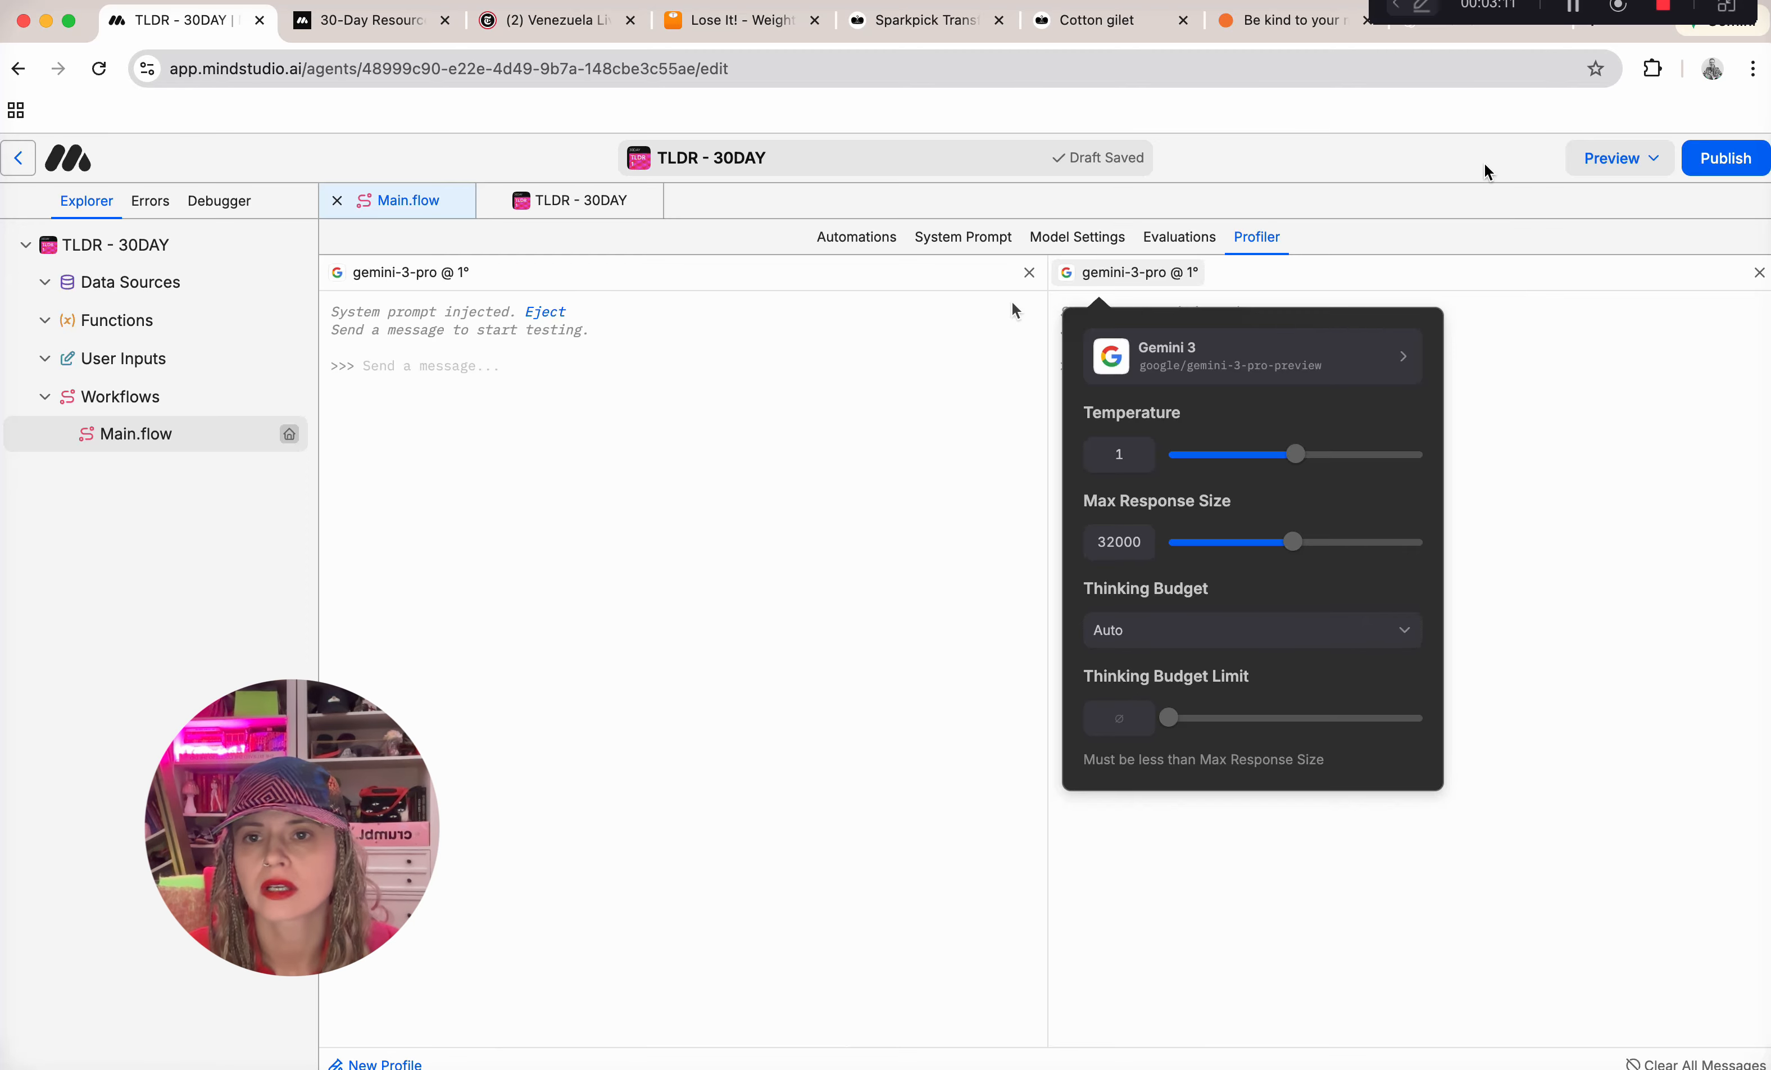
{"action": "left_click", "coordinate": [755, 493]}
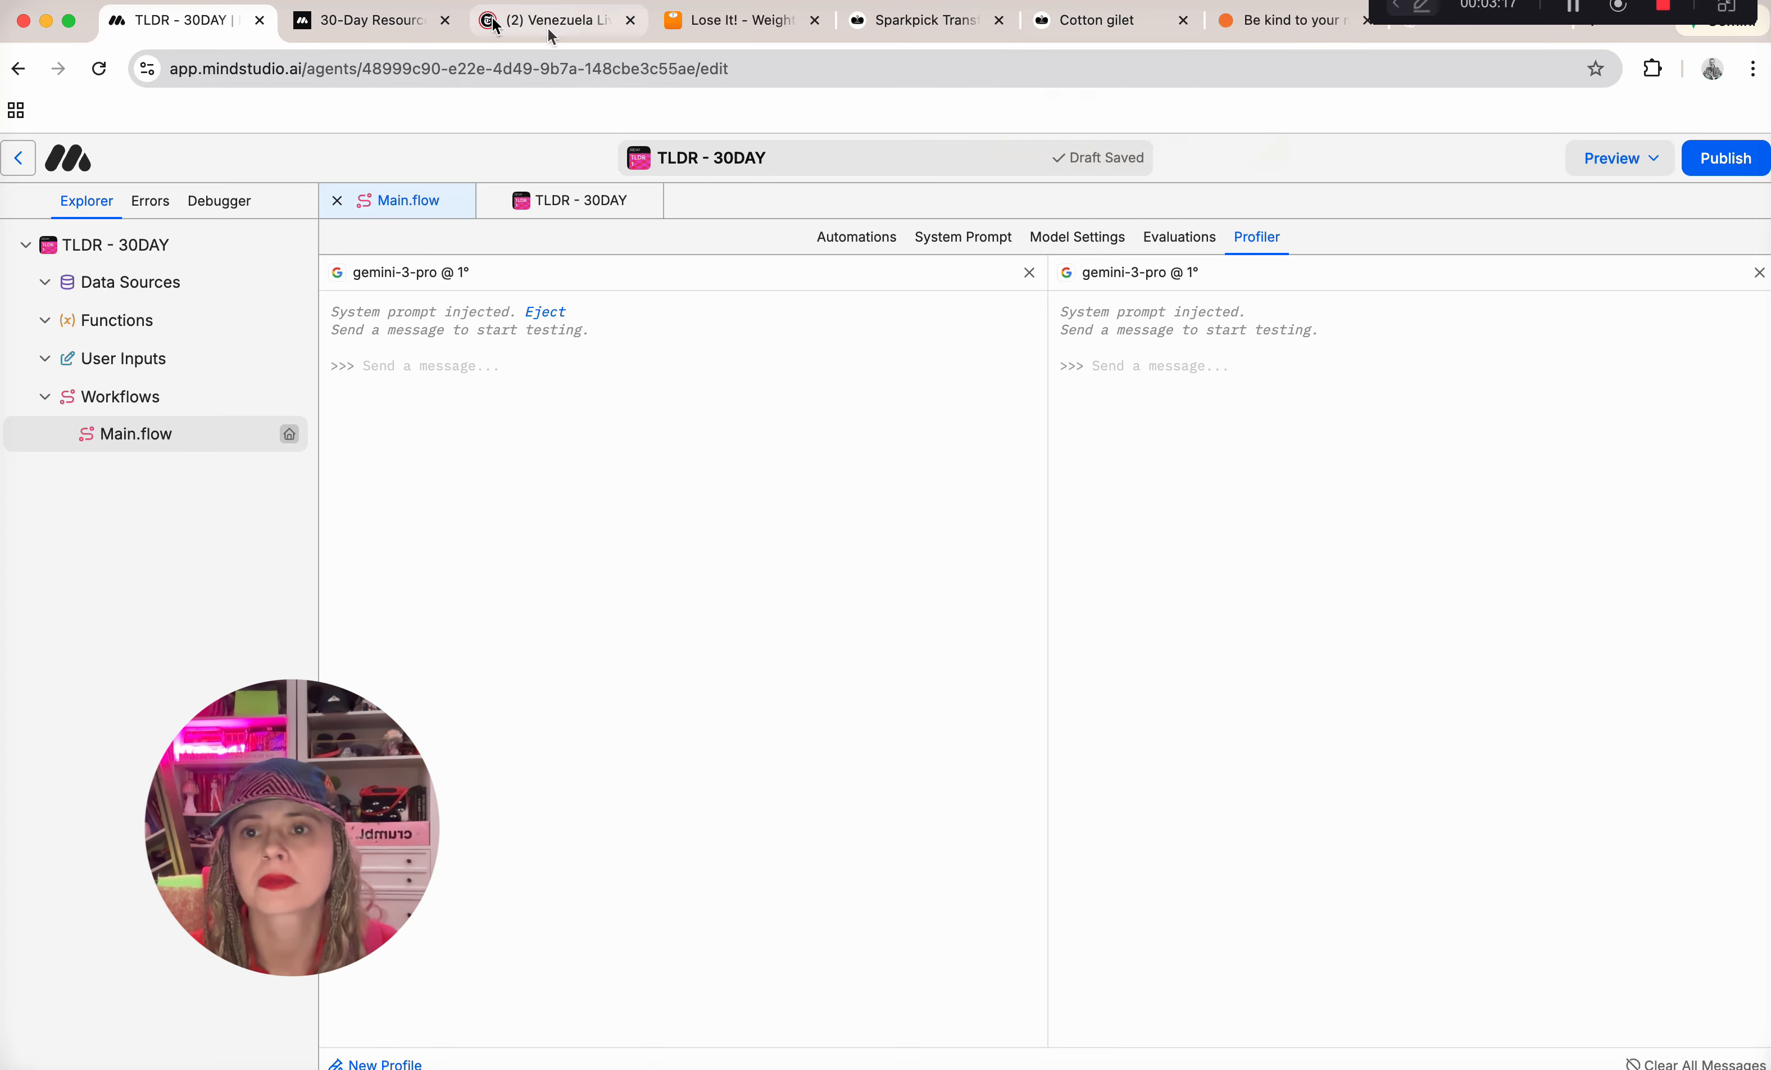
Switch to the New York Times Venezuela page and read through the summary generated by the TLDR - 30DAY agent.
{"action": "left_click", "coordinate": [396, 29]}
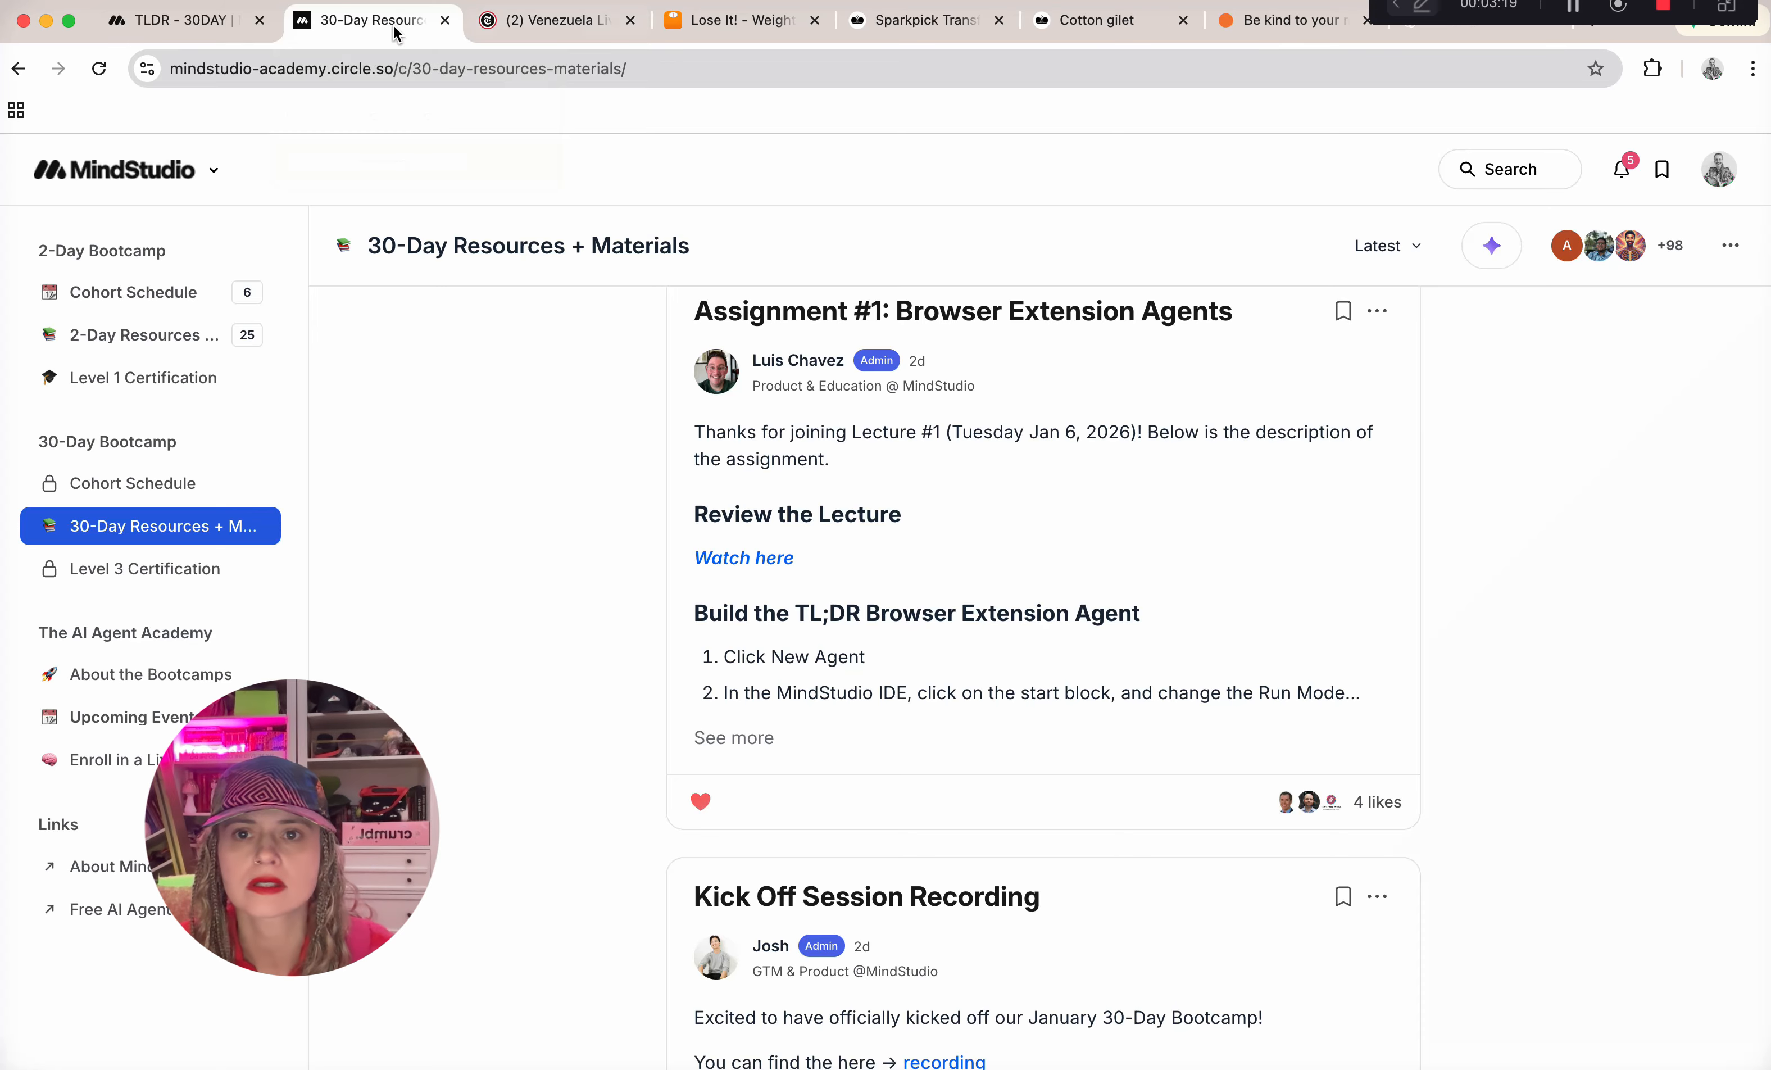
{"action": "left_click", "coordinate": [562, 27]}
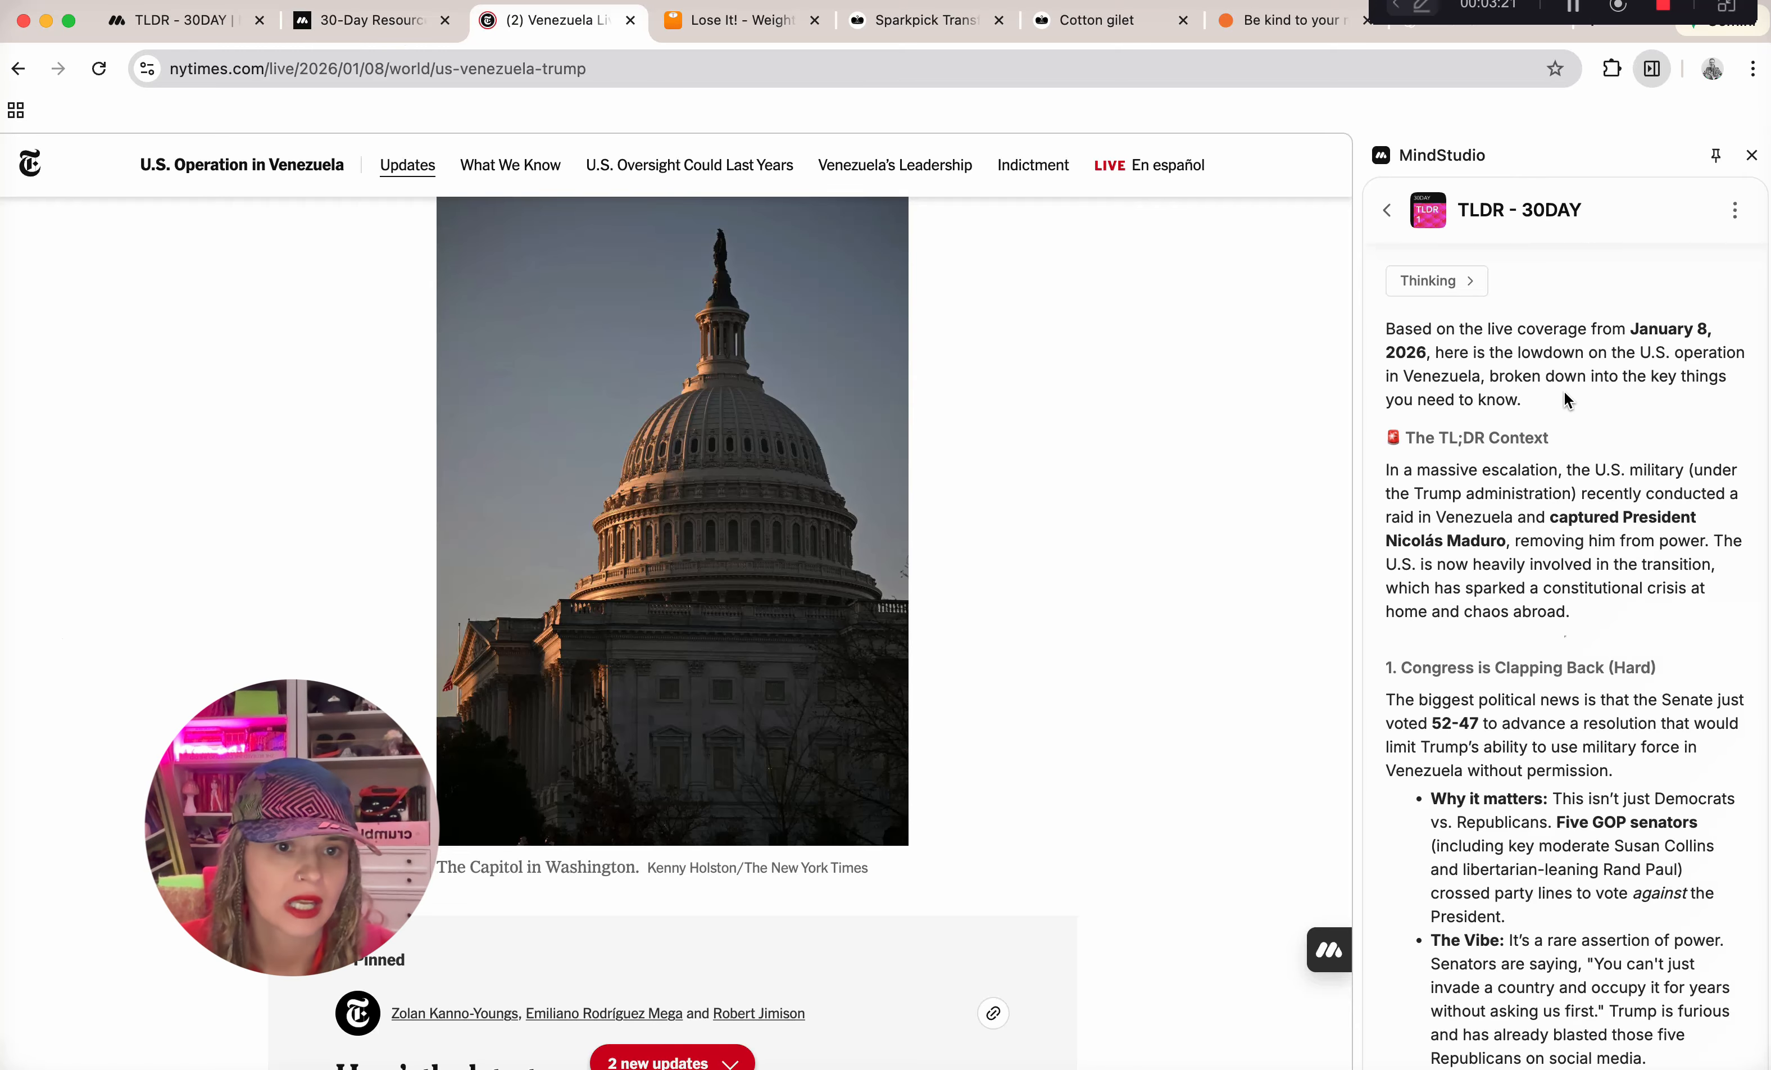
{"action": "scroll", "coordinate": [1531, 550], "scroll_direction": "down", "scroll_amount": 12}
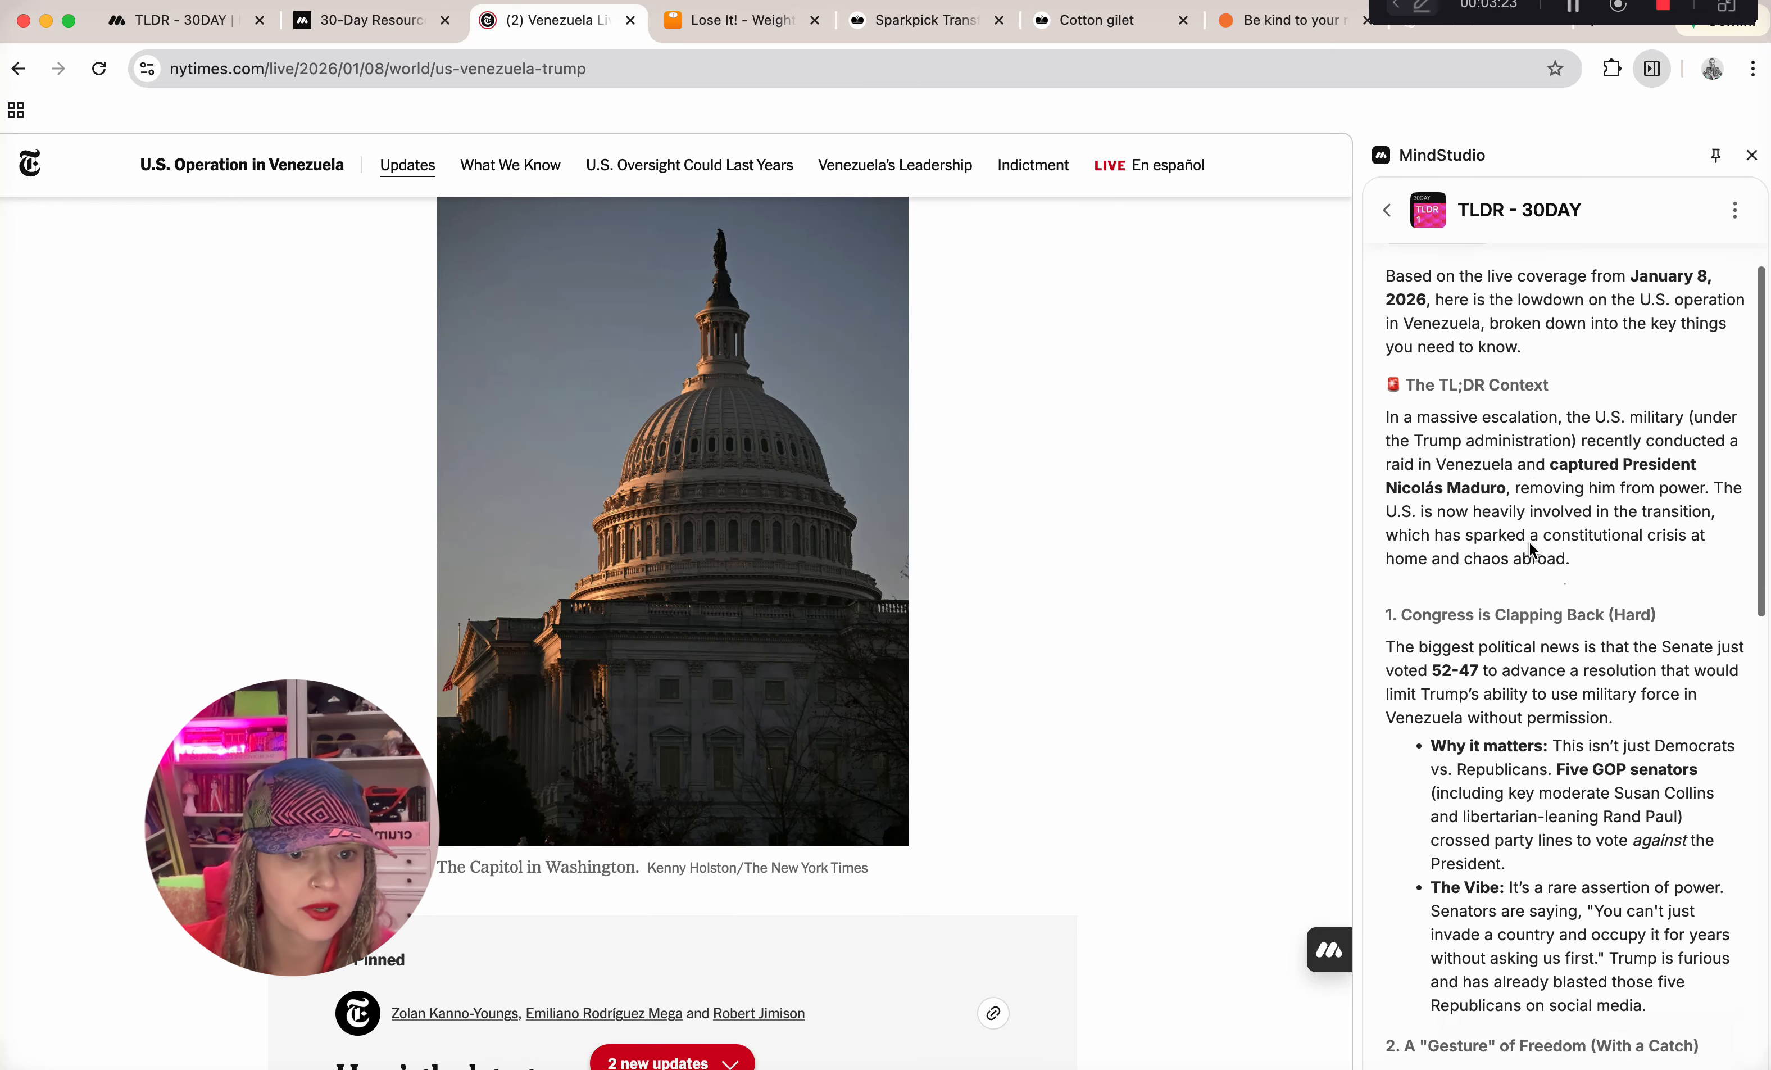
{"action": "scroll", "coordinate": [1531, 550], "scroll_direction": "down", "scroll_amount": 3}
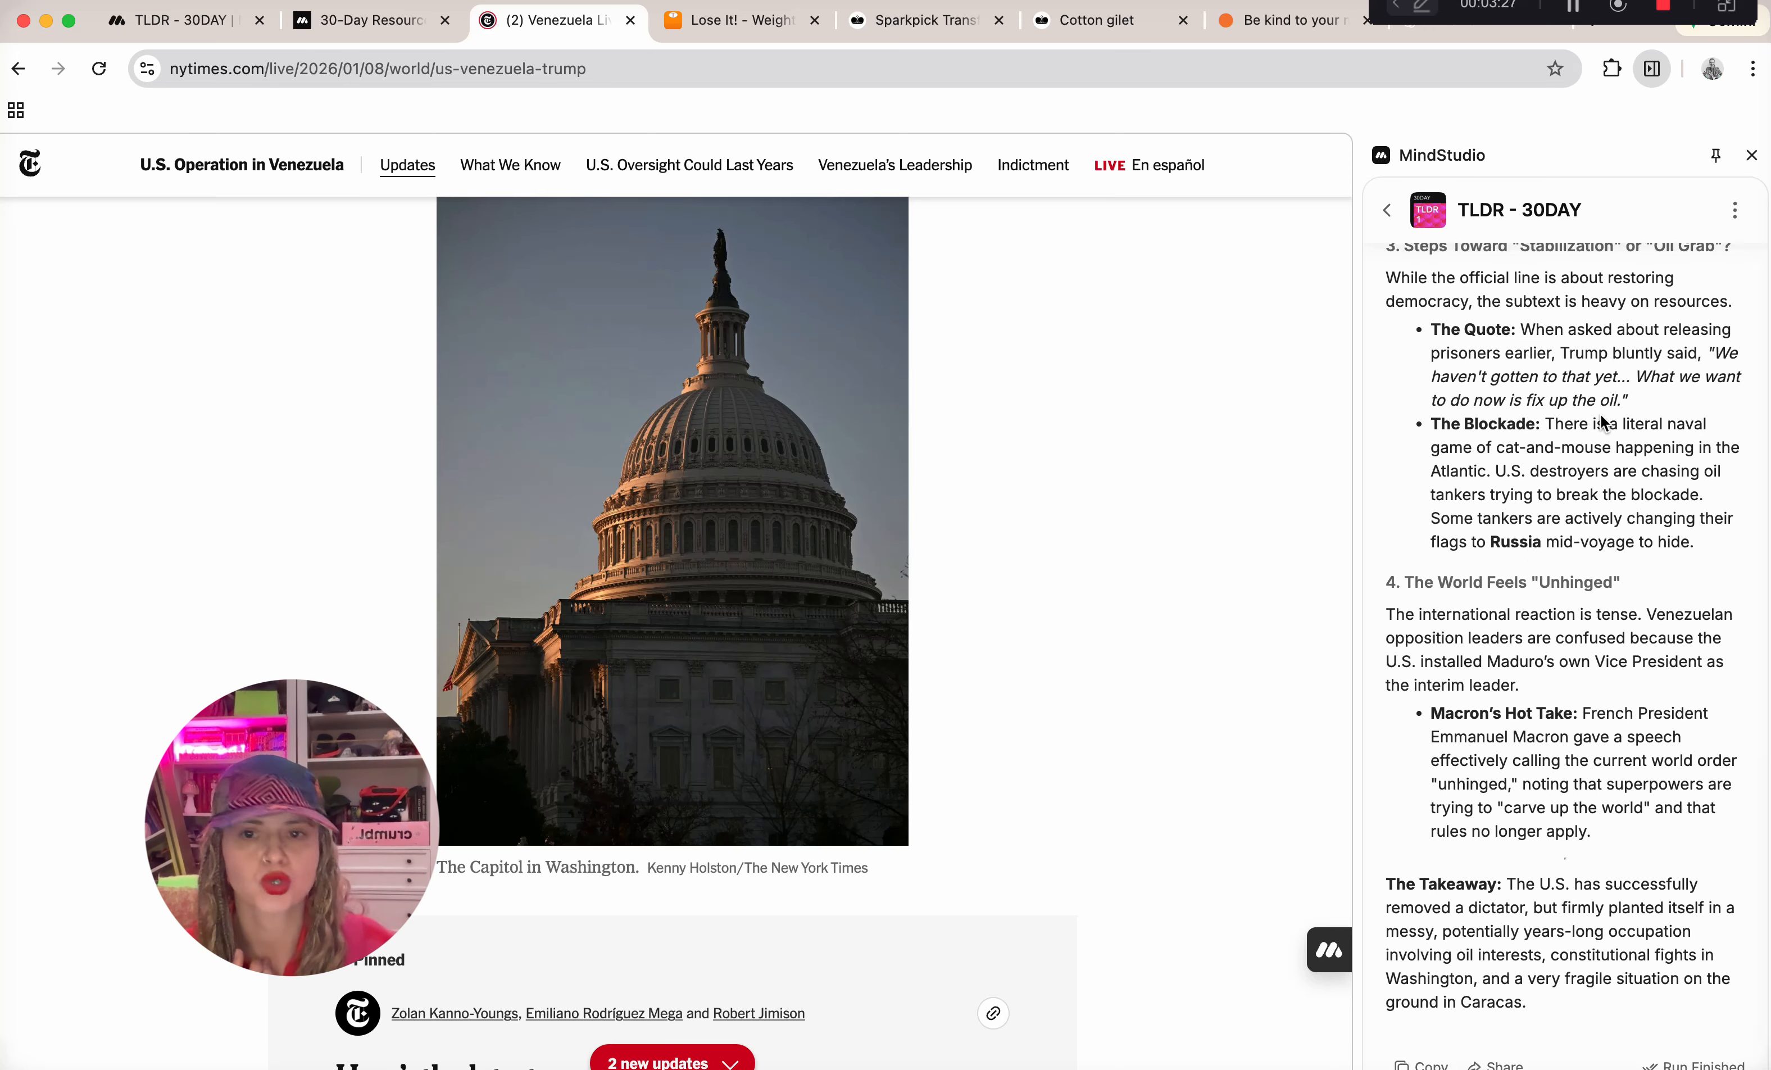
{"action": "scroll", "coordinate": [1601, 414], "scroll_direction": "up", "scroll_amount": 20}
Leave the TLDR - 30DAY editor for the list of created agents, and switch to the Lose It! articles page.
{"action": "left_click", "coordinate": [174, 28]}
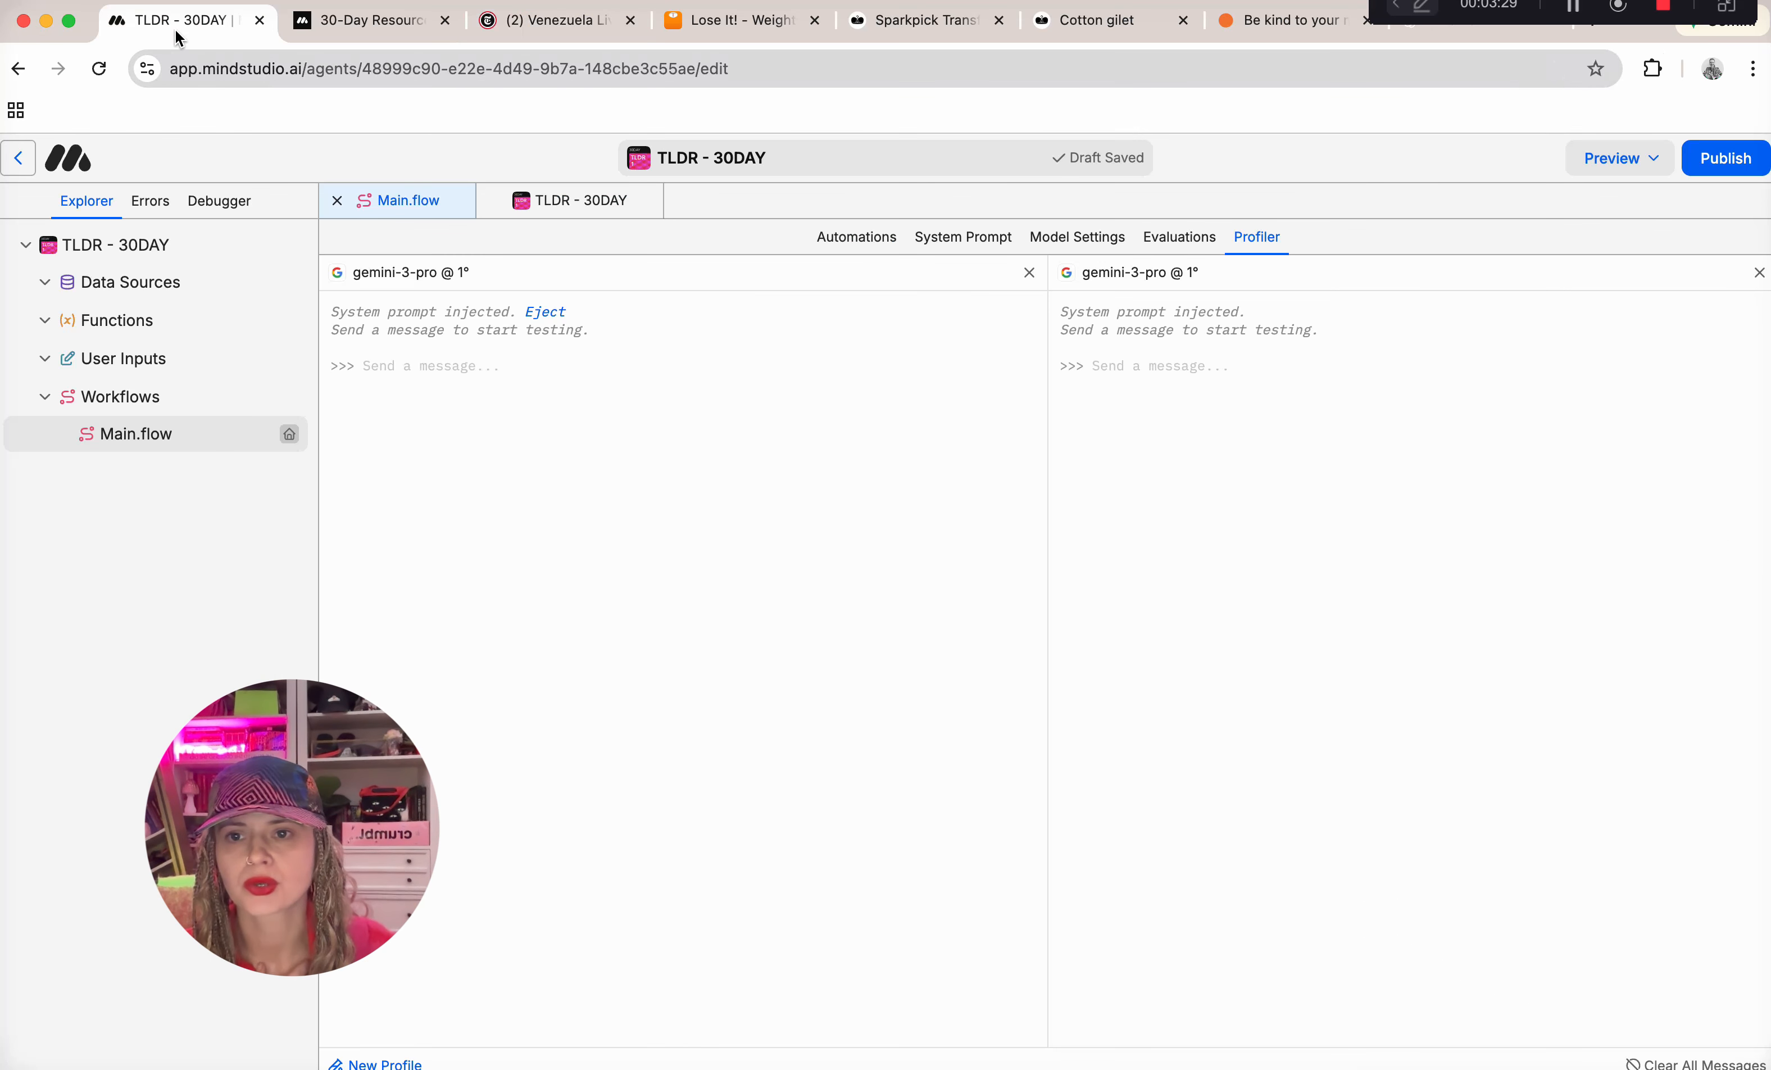
{"action": "left_click", "coordinate": [18, 160]}
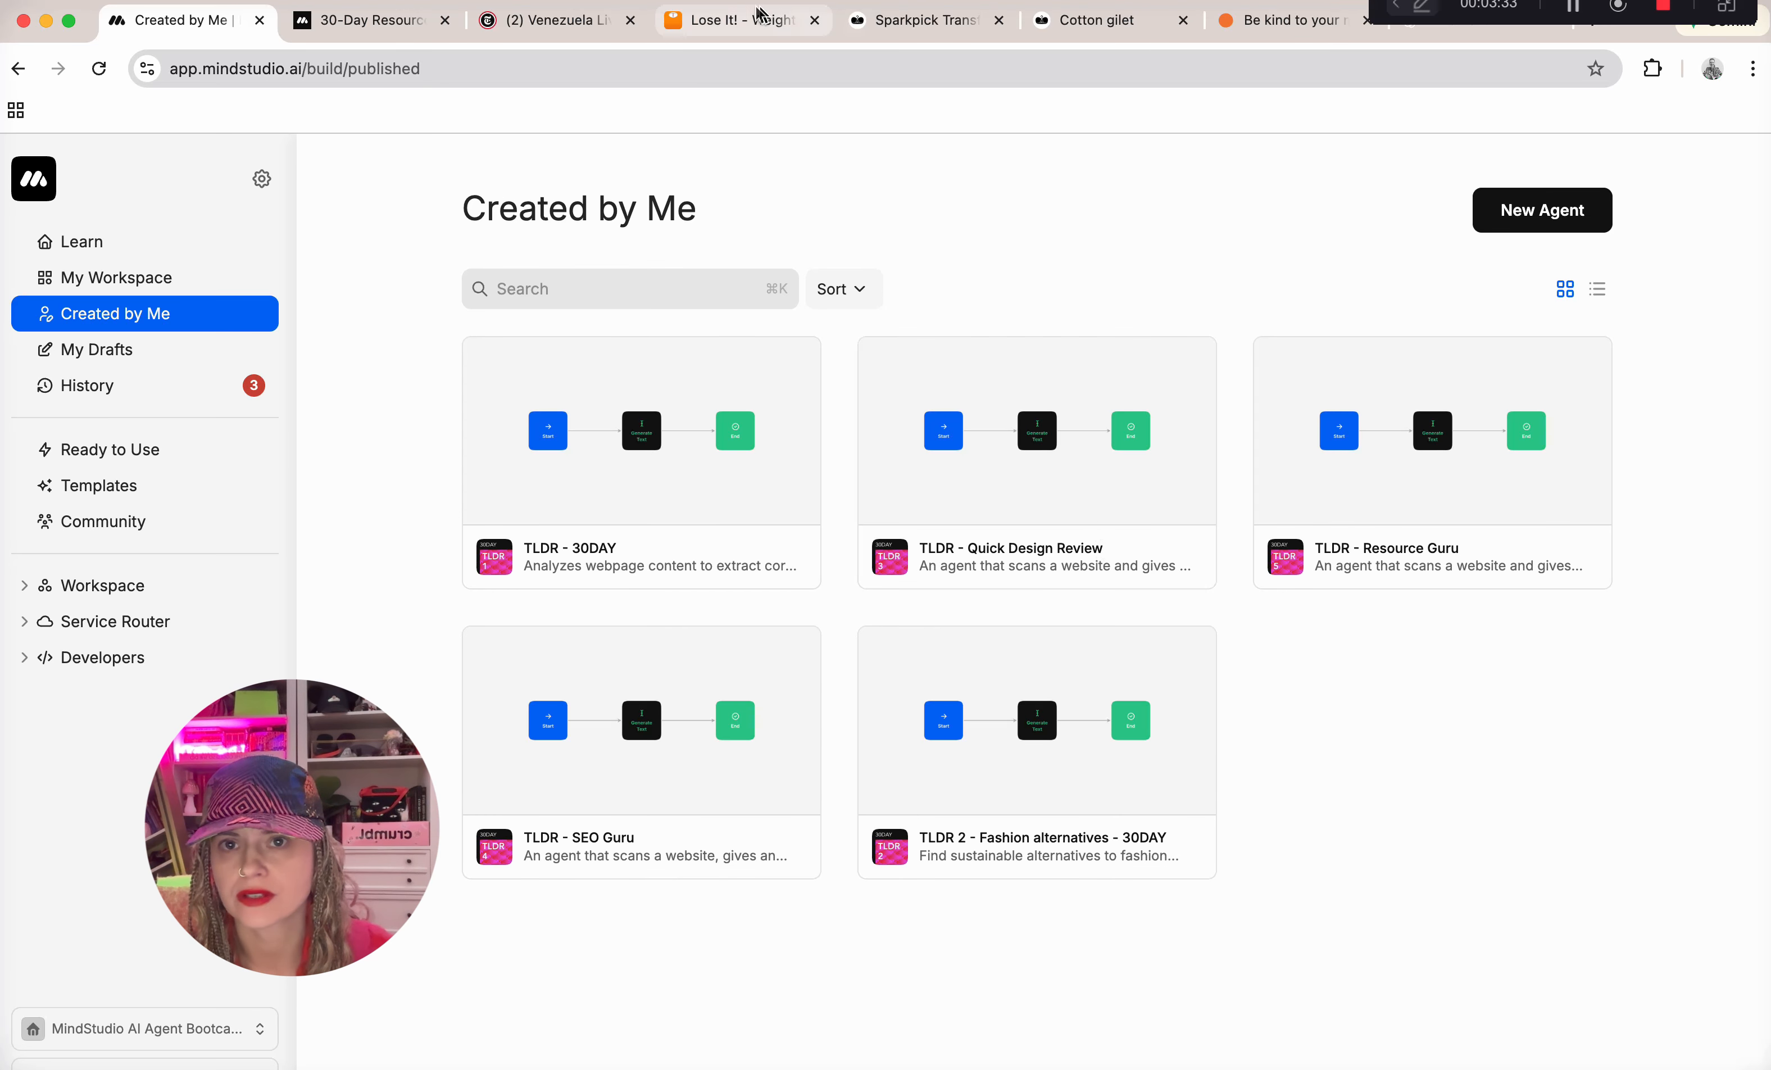
{"action": "left_click", "coordinate": [749, 21]}
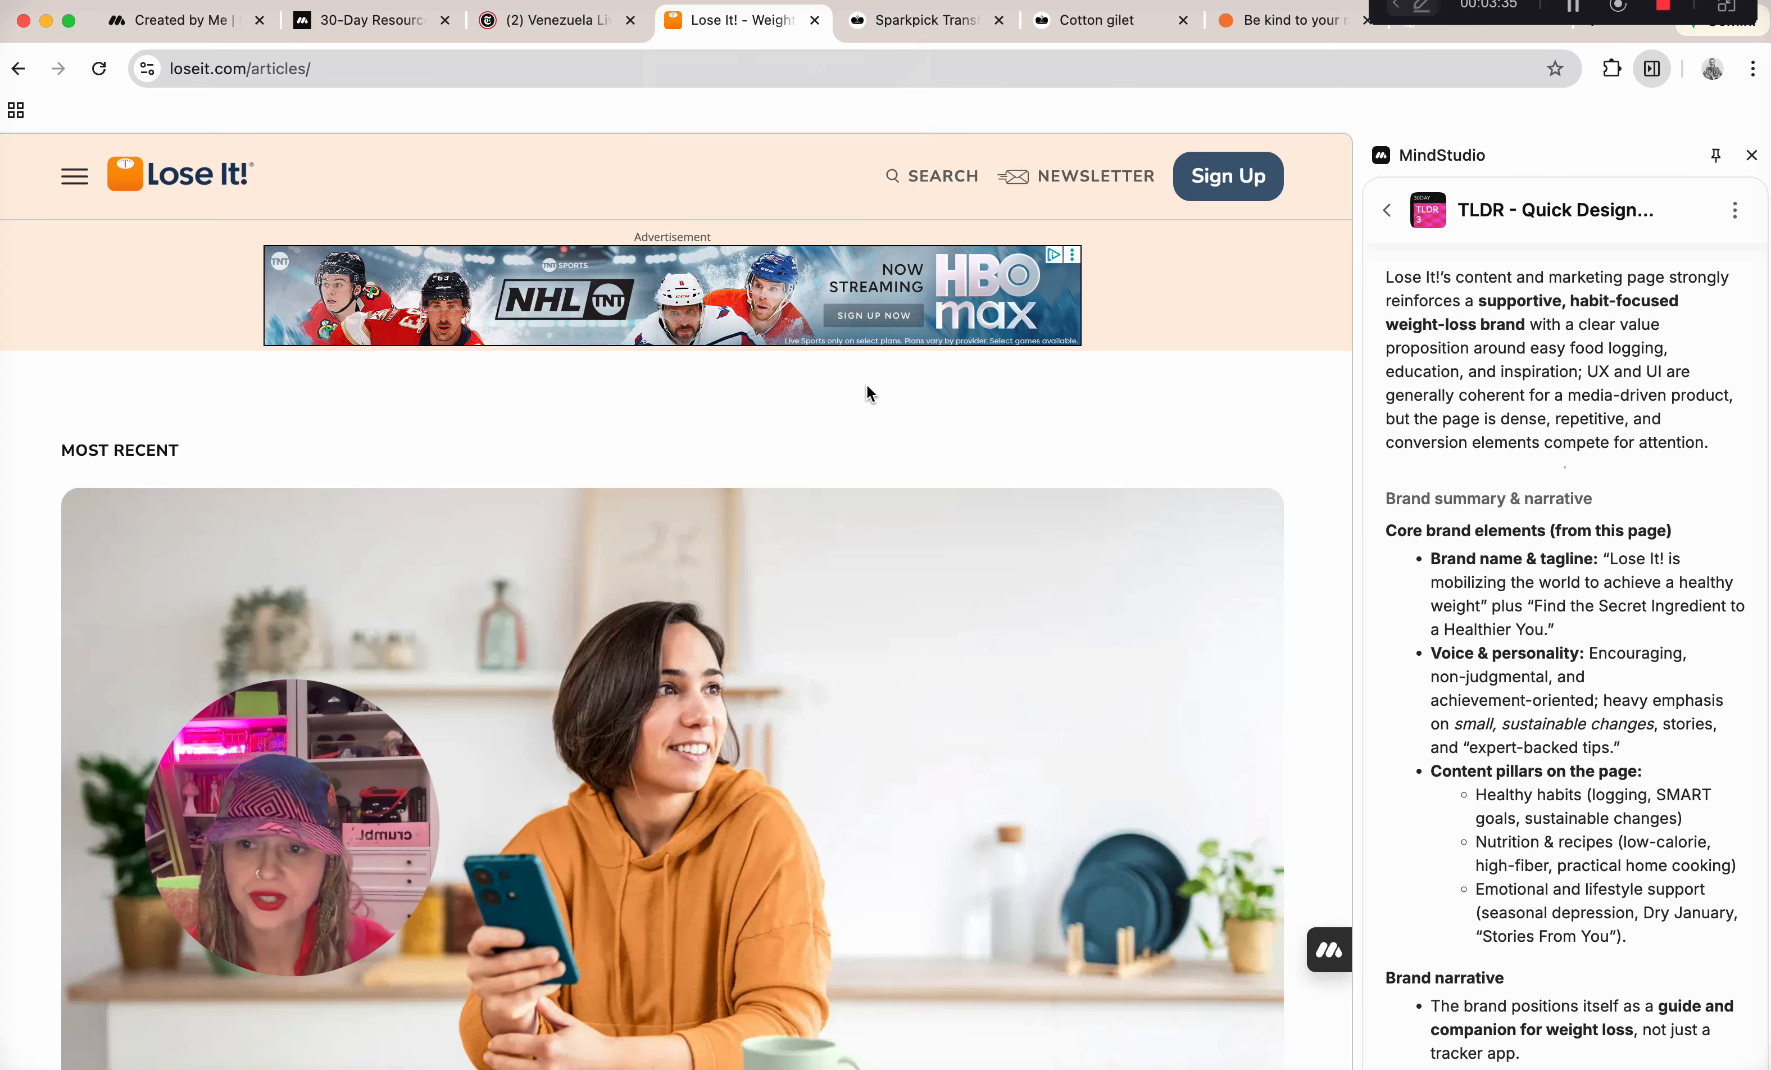
Look through the Lose It! articles page, from the most recent stories to the section on choosing today's goal.
{"action": "scroll", "coordinate": [871, 393], "scroll_direction": "down", "scroll_amount": 10}
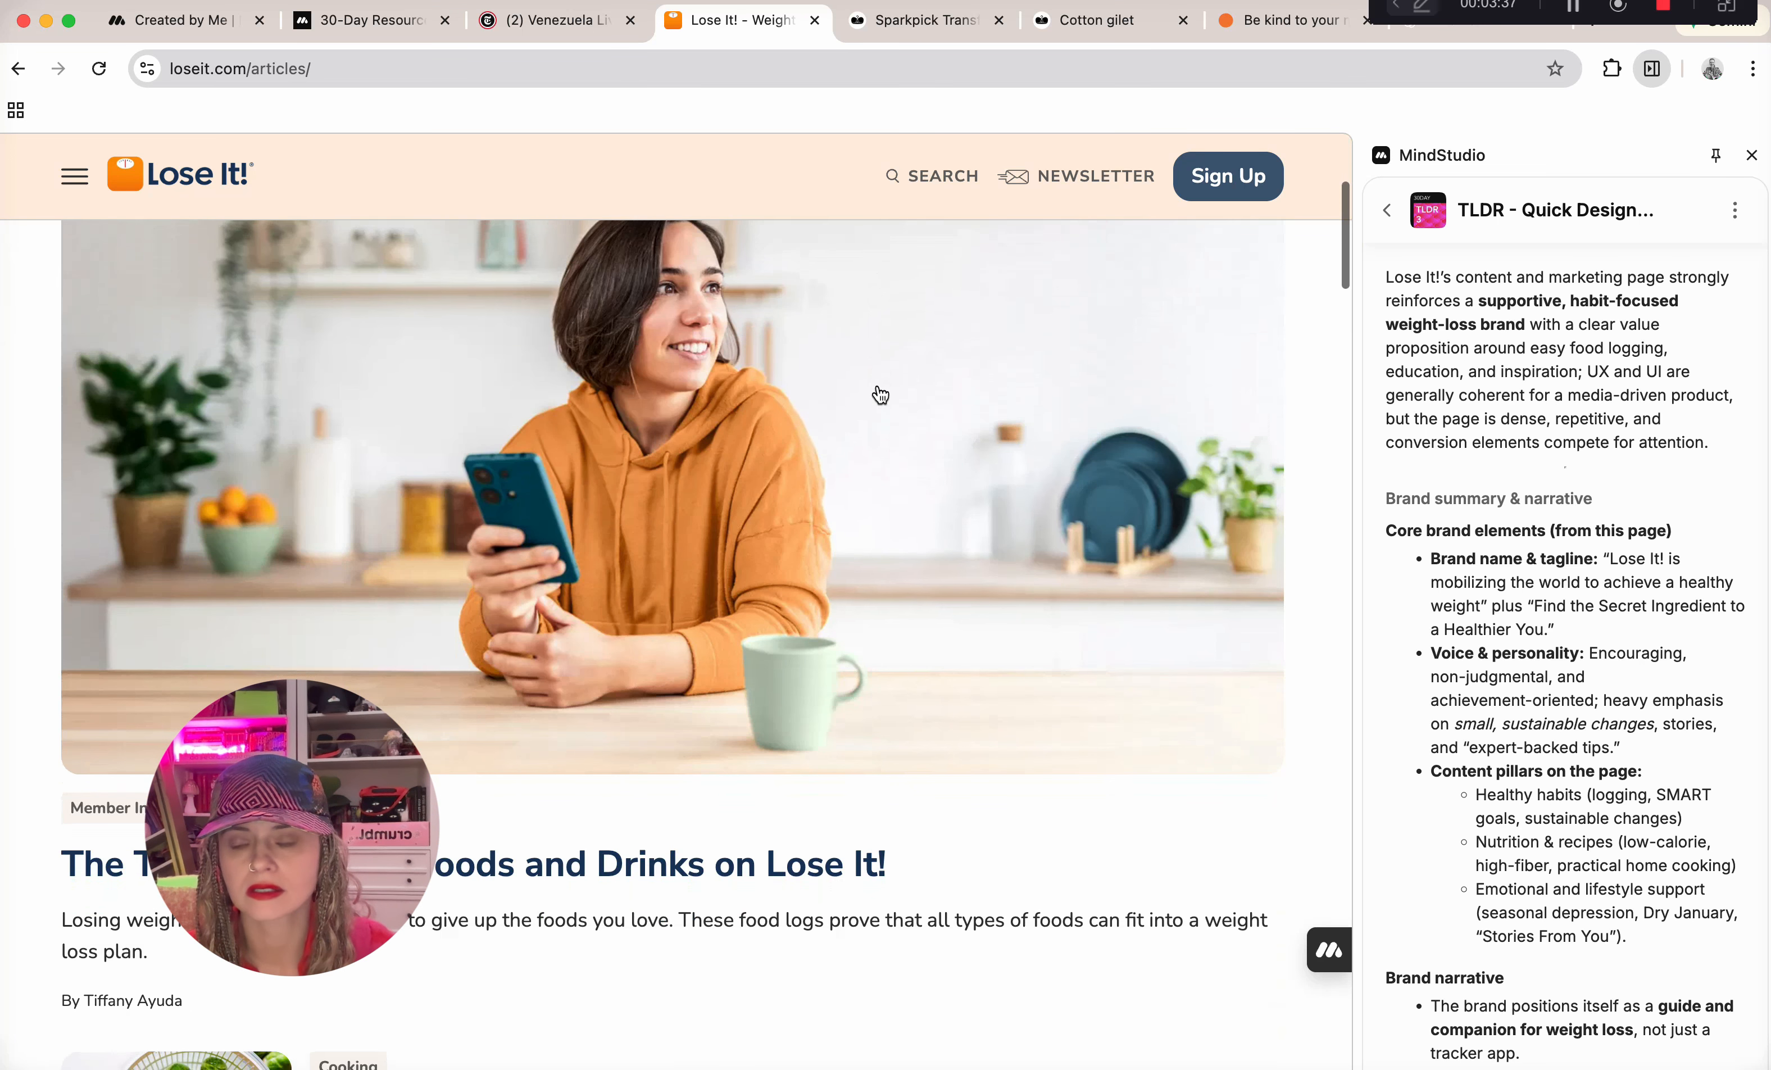
{"action": "scroll", "coordinate": [880, 394], "scroll_direction": "down", "scroll_amount": 2}
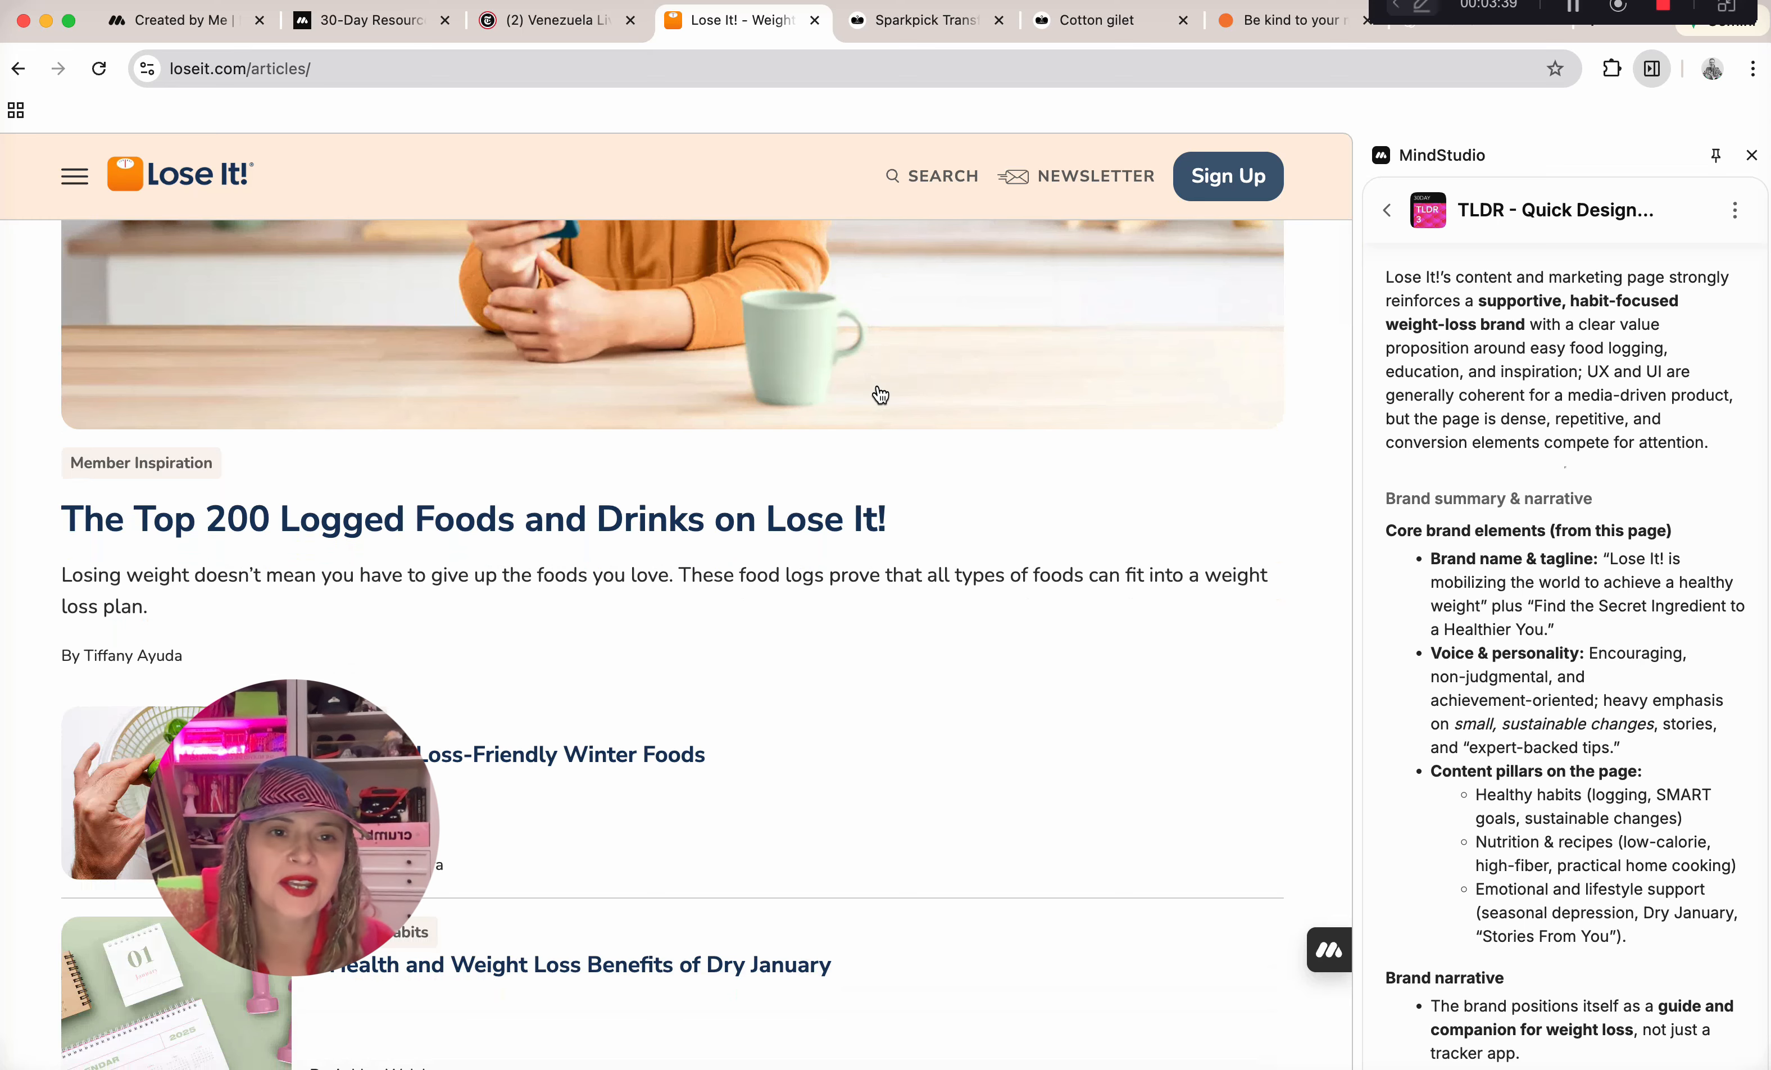
{"action": "scroll", "coordinate": [980, 576], "scroll_direction": "up", "scroll_amount": 15}
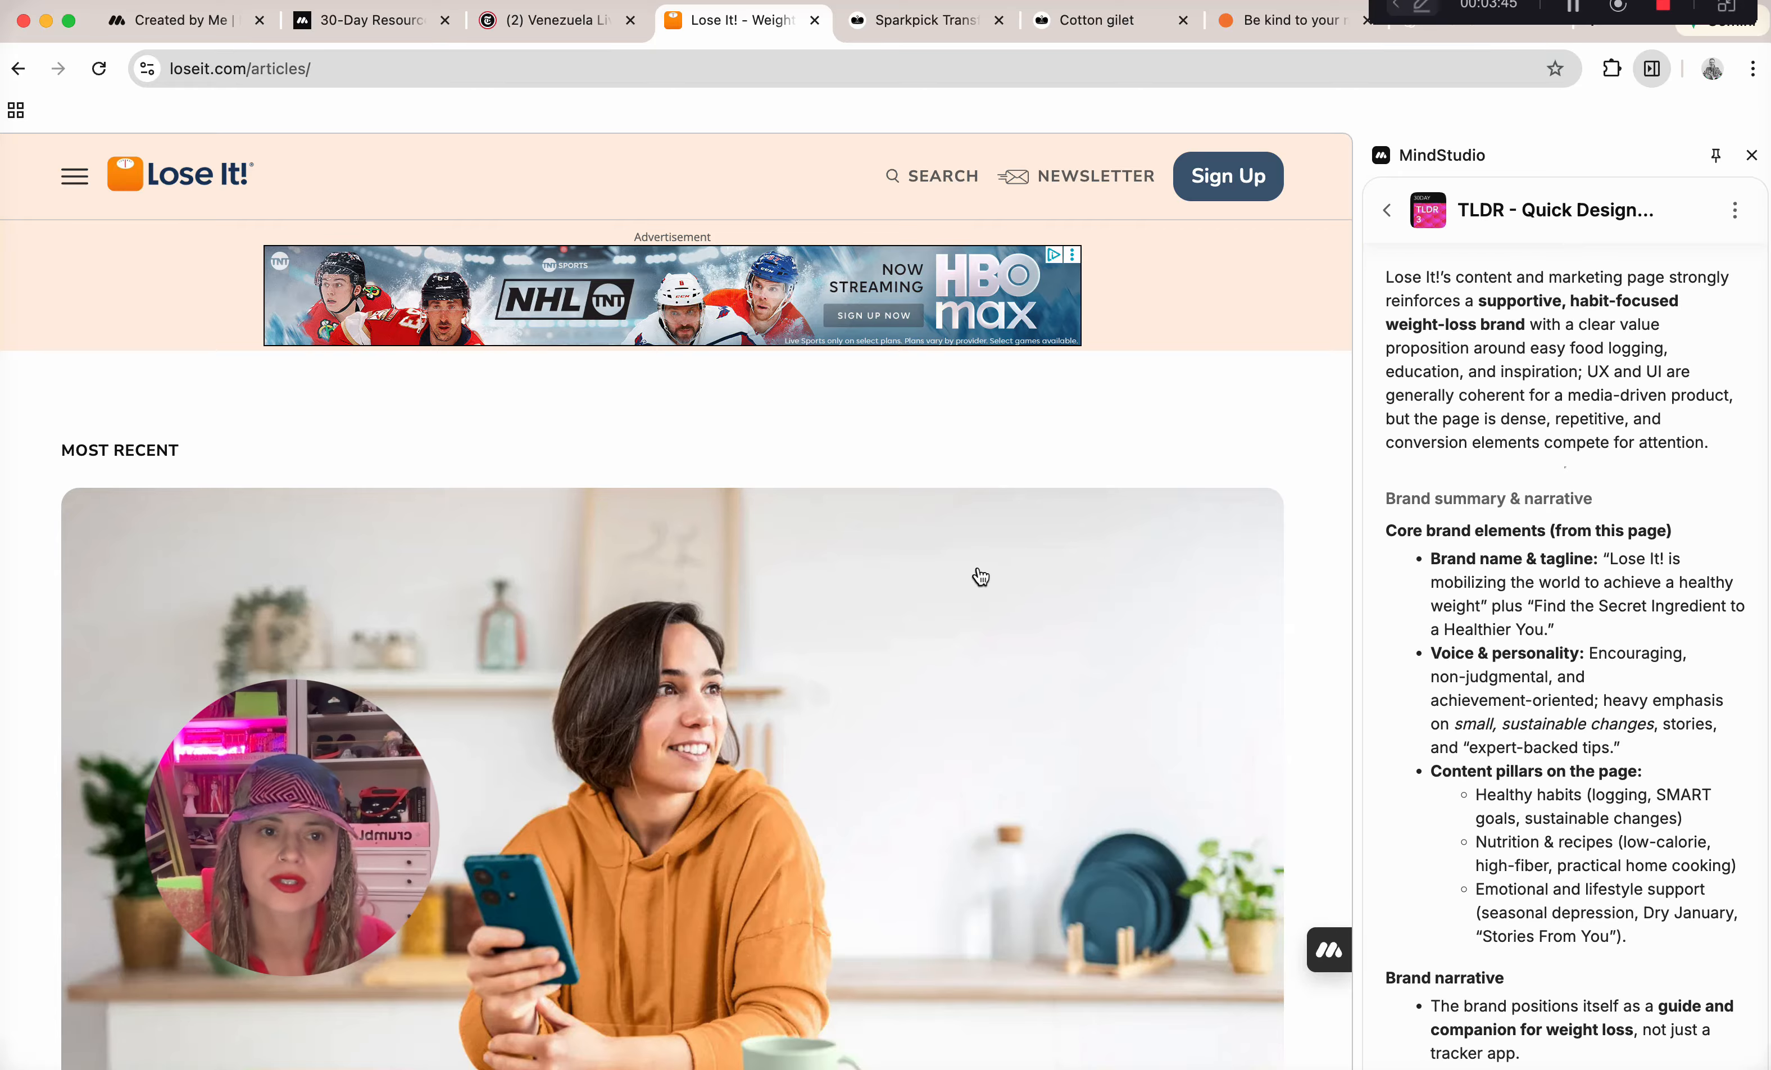
{"action": "scroll", "coordinate": [980, 577], "scroll_direction": "down", "scroll_amount": 12}
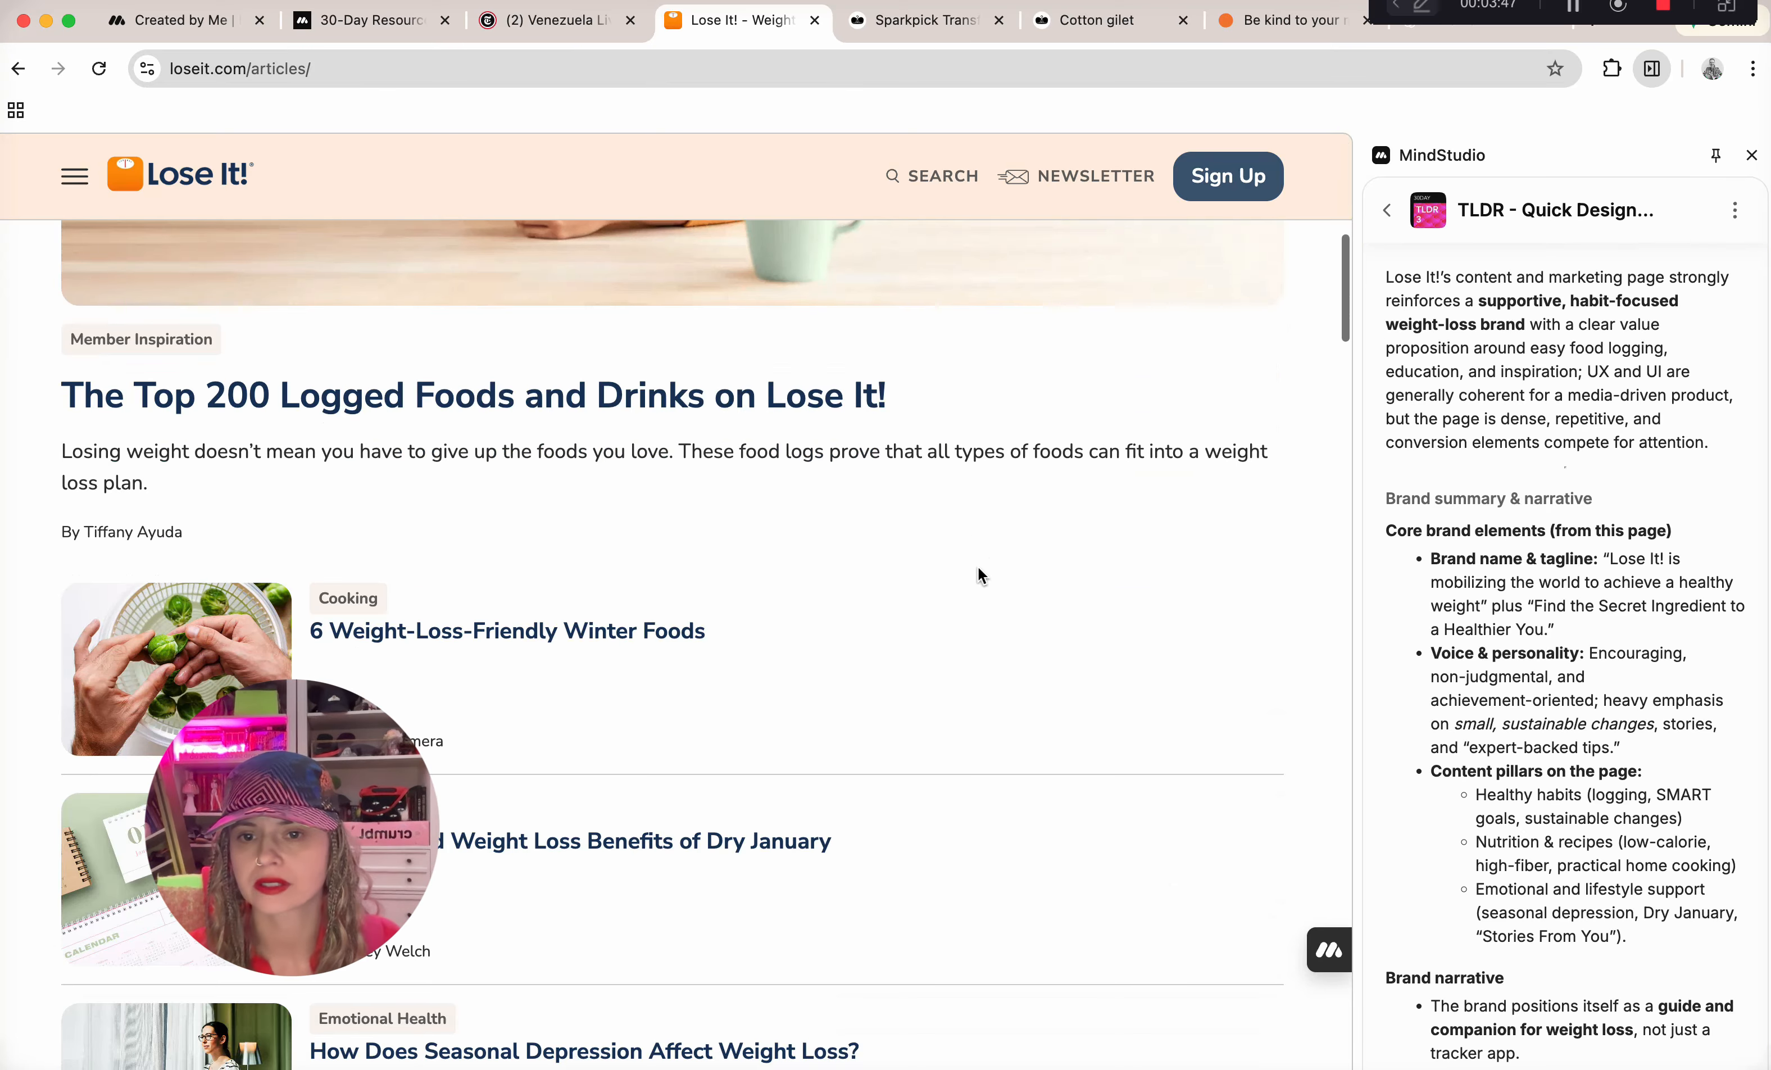
{"action": "scroll", "coordinate": [980, 575], "scroll_direction": "down", "scroll_amount": 15}
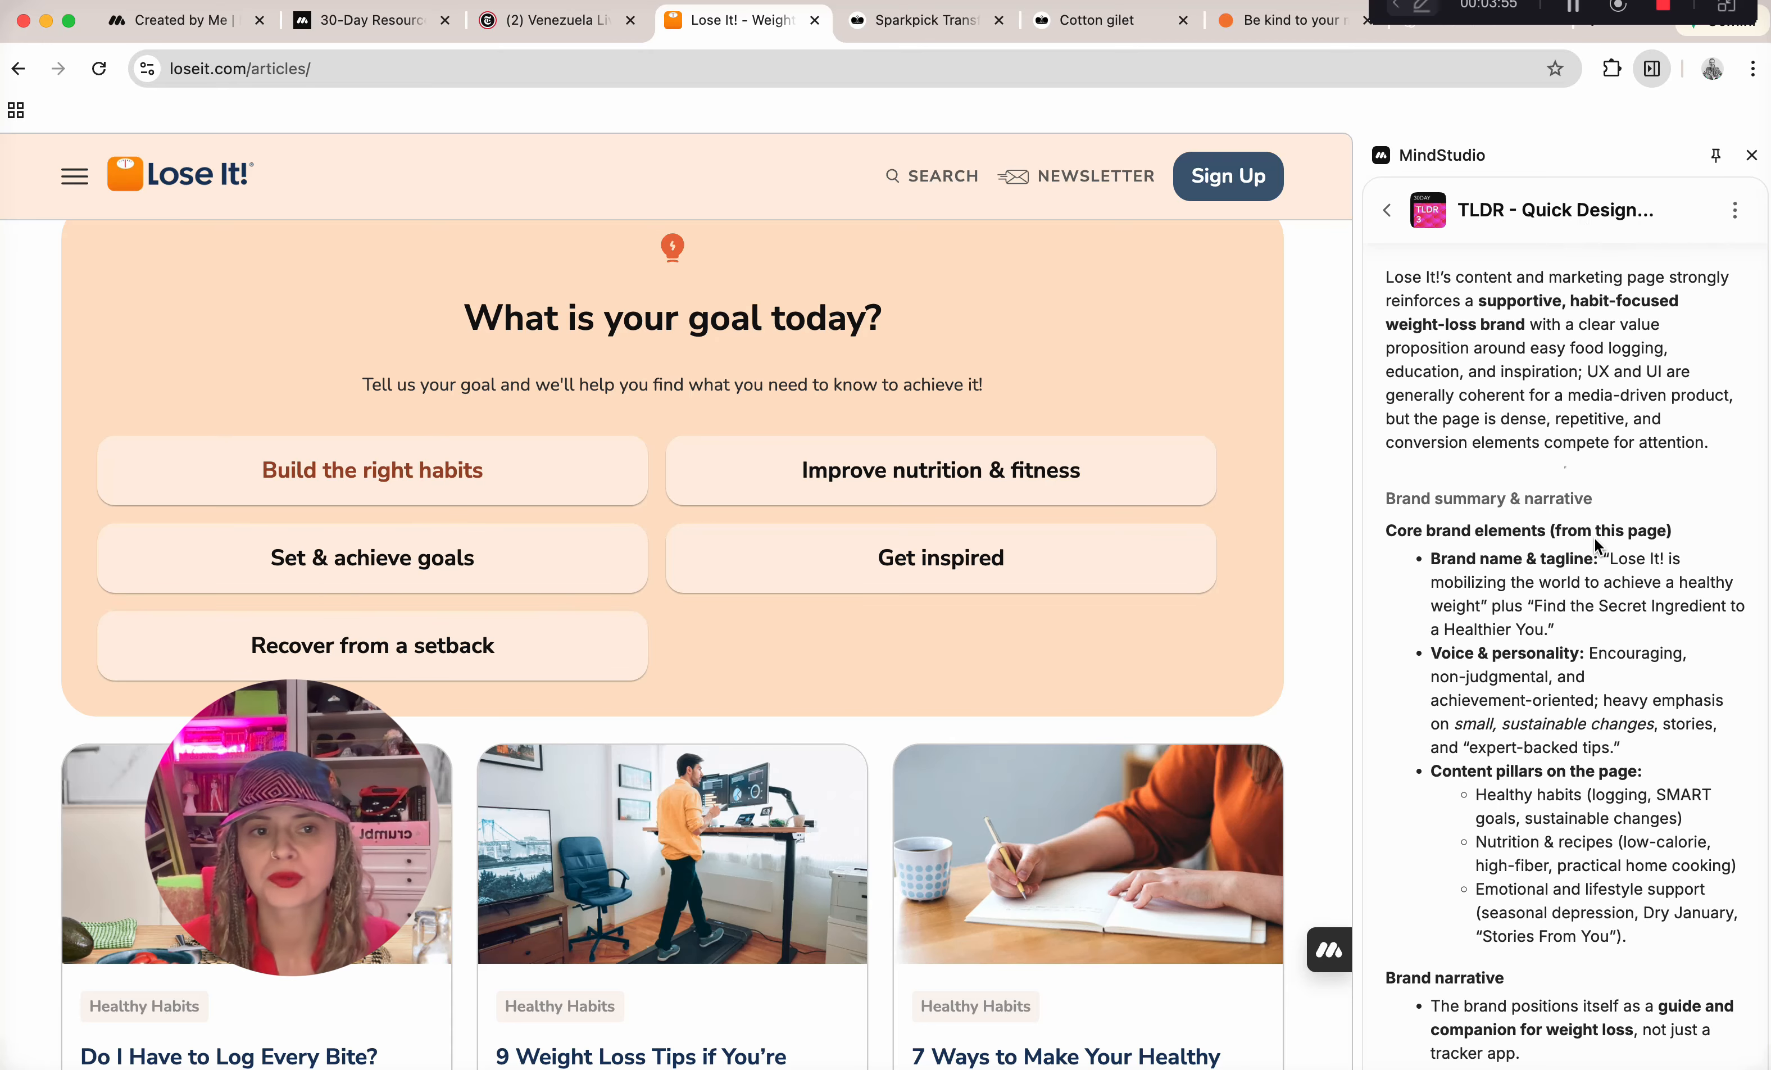
Read through the TLDR - Quick Design agent's analysis of the Lose It! page, from the brand summary to the top competitors.
{"action": "scroll", "coordinate": [1596, 546], "scroll_direction": "down", "scroll_amount": 1}
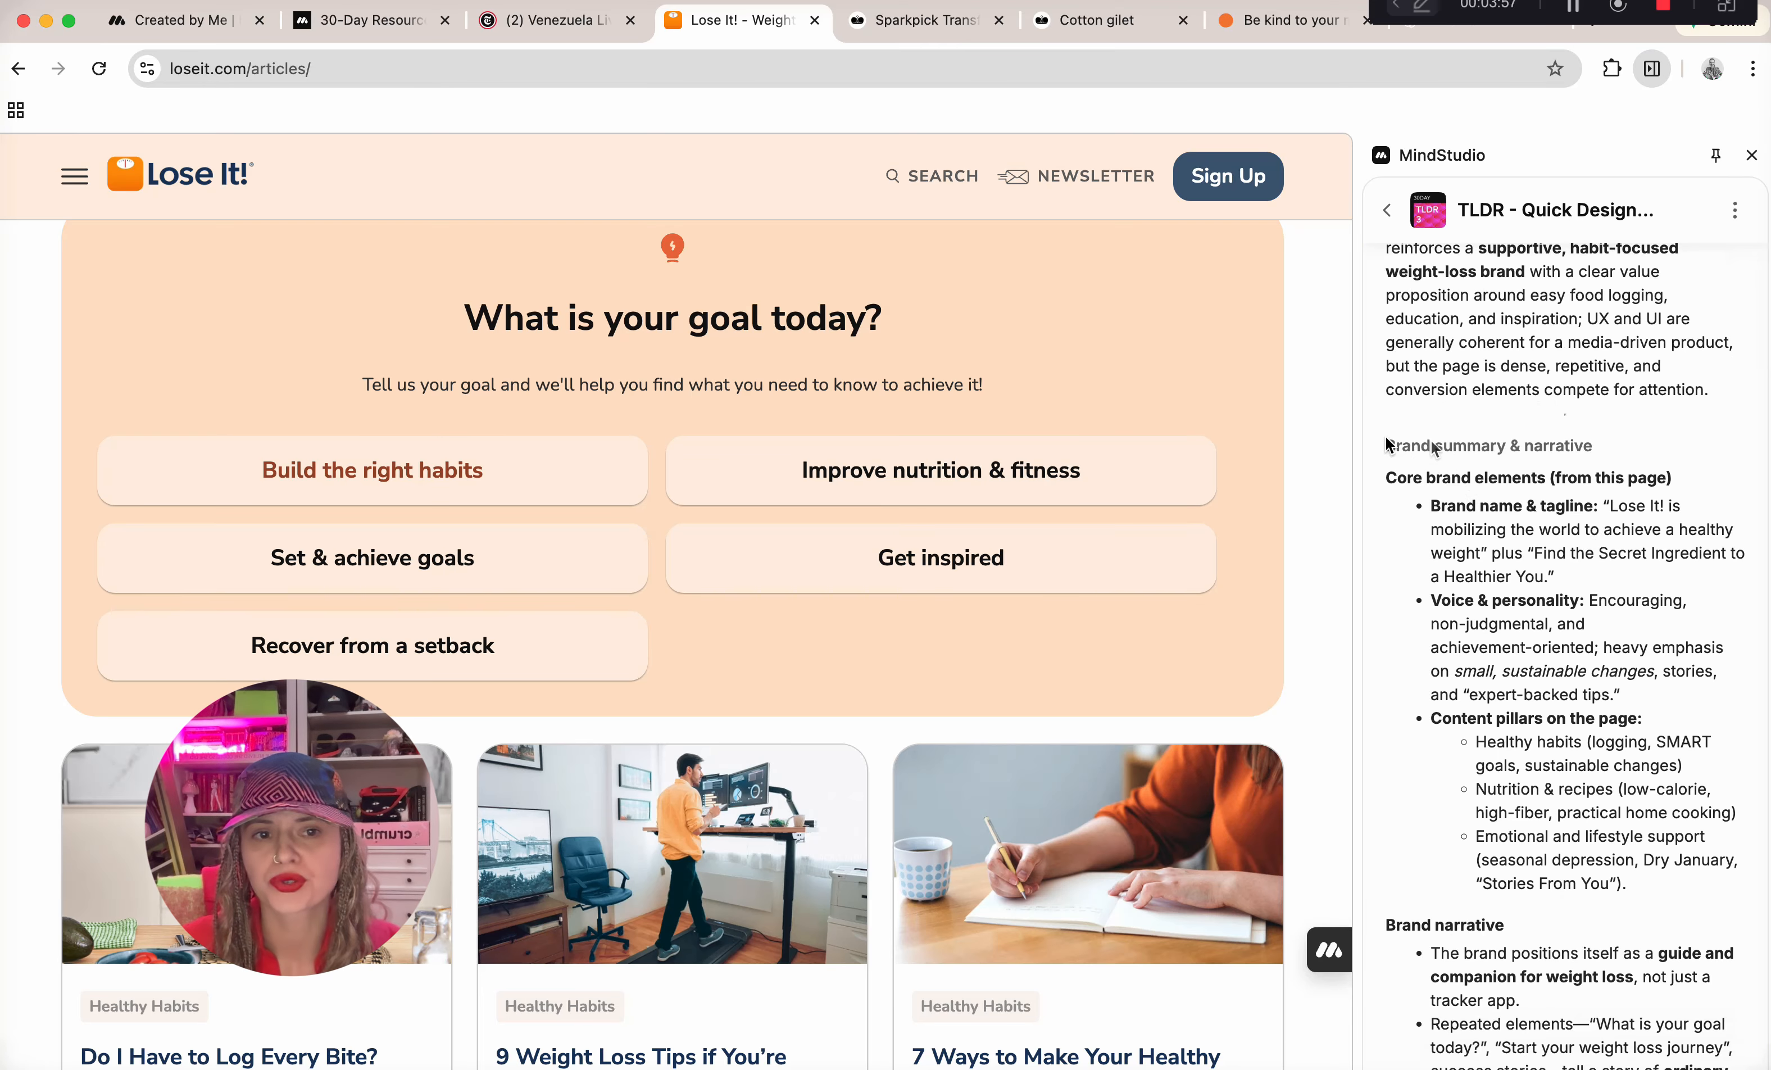
{"action": "scroll", "coordinate": [1614, 467], "scroll_direction": "down", "scroll_amount": 6}
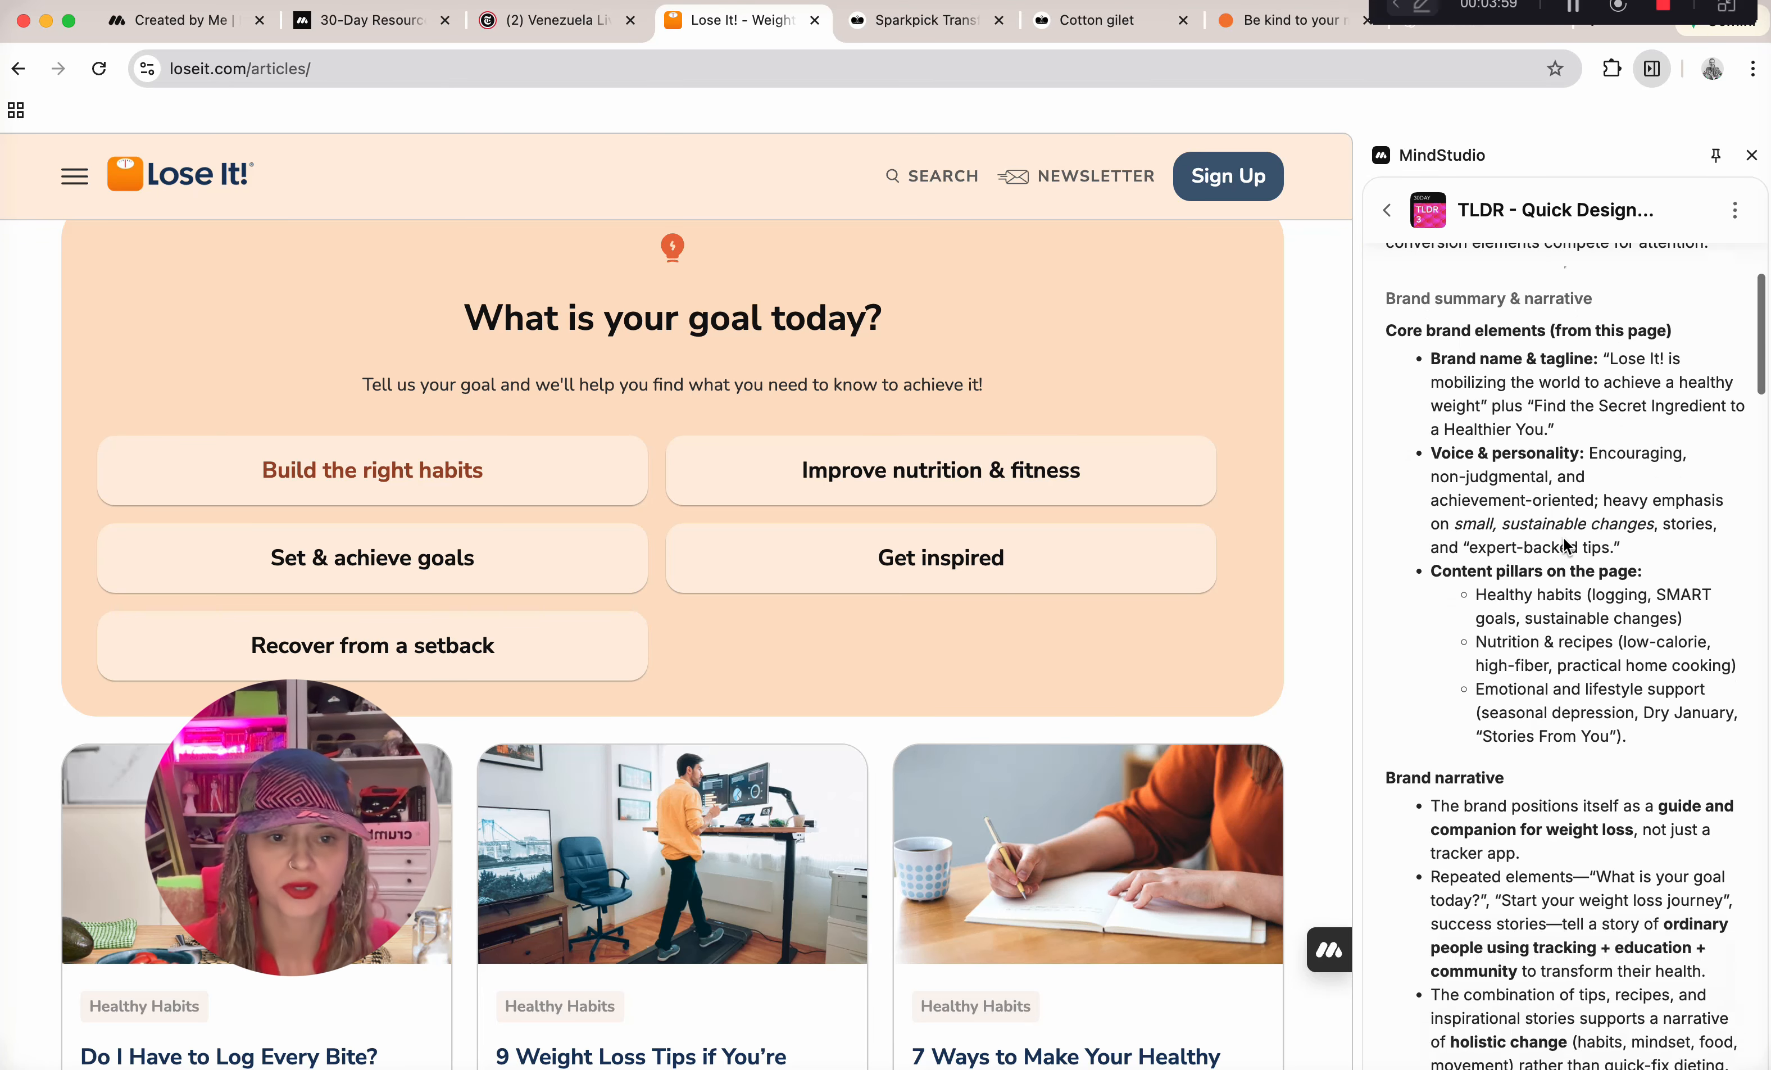
{"action": "scroll", "coordinate": [1567, 546], "scroll_direction": "down", "scroll_amount": 18}
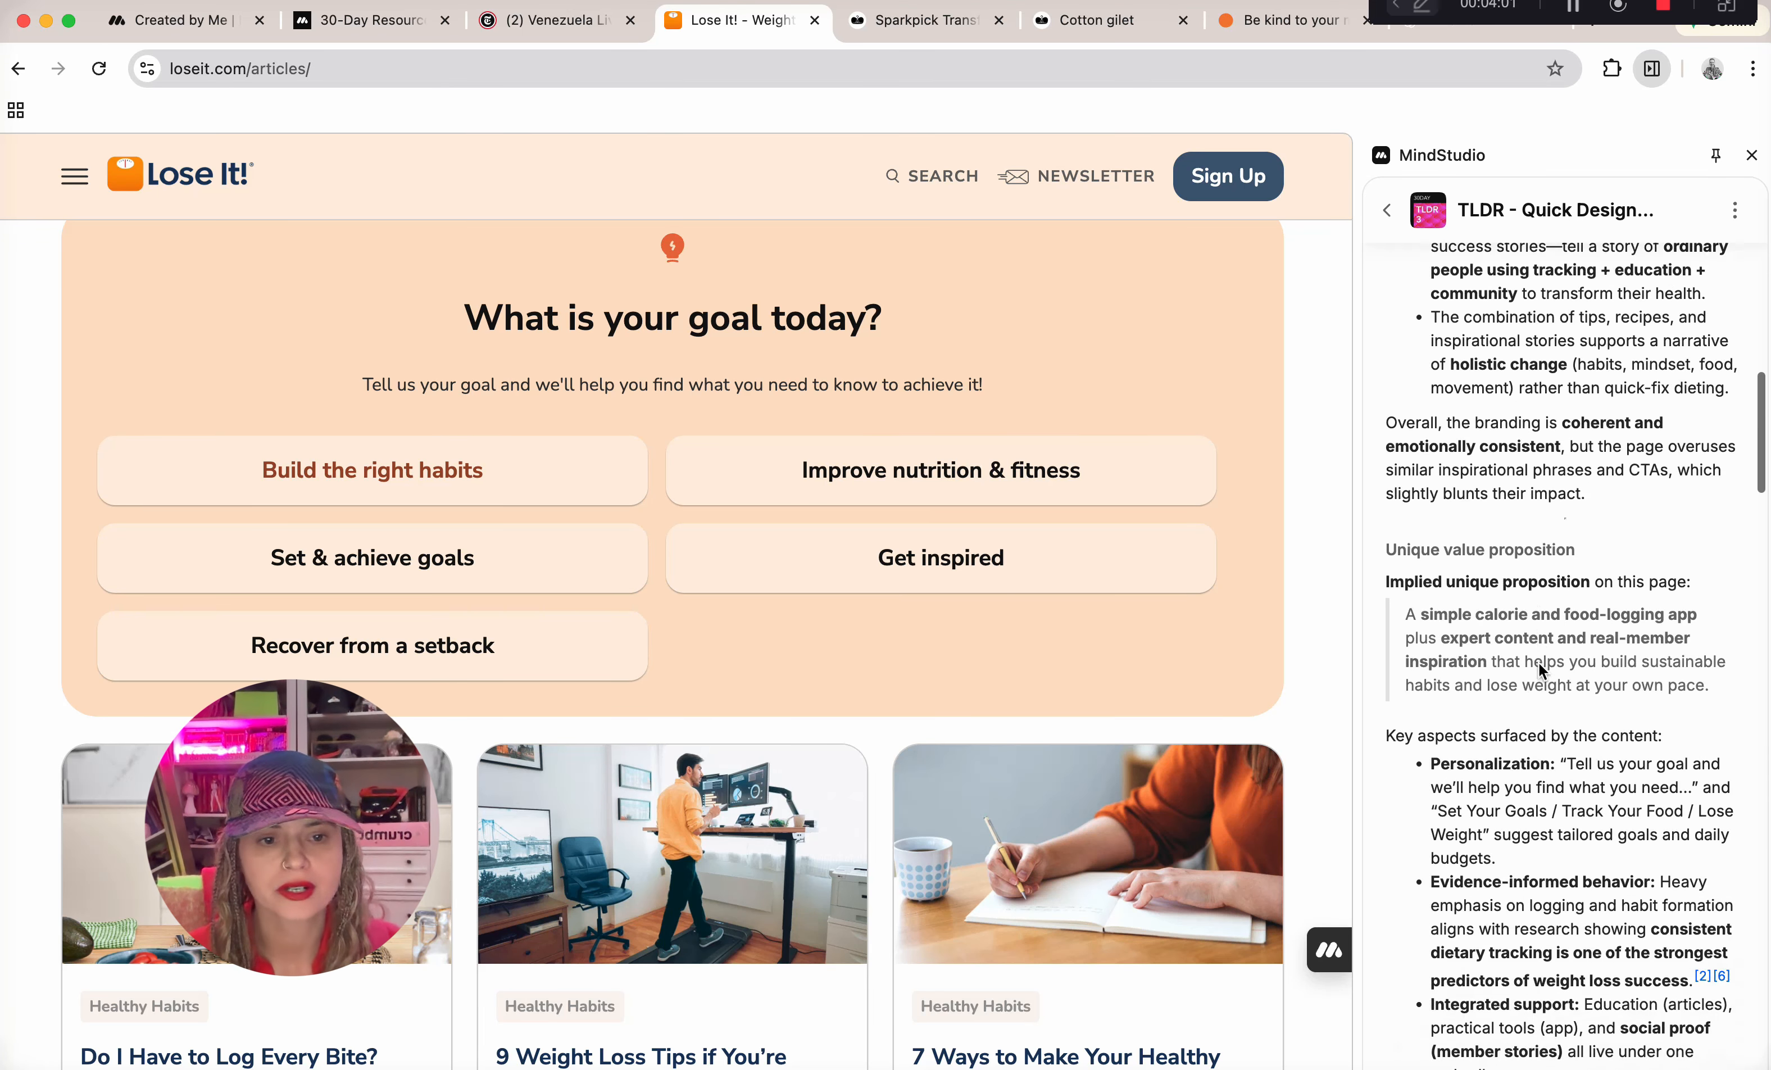
{"action": "scroll", "coordinate": [1539, 670], "scroll_direction": "down", "scroll_amount": 8}
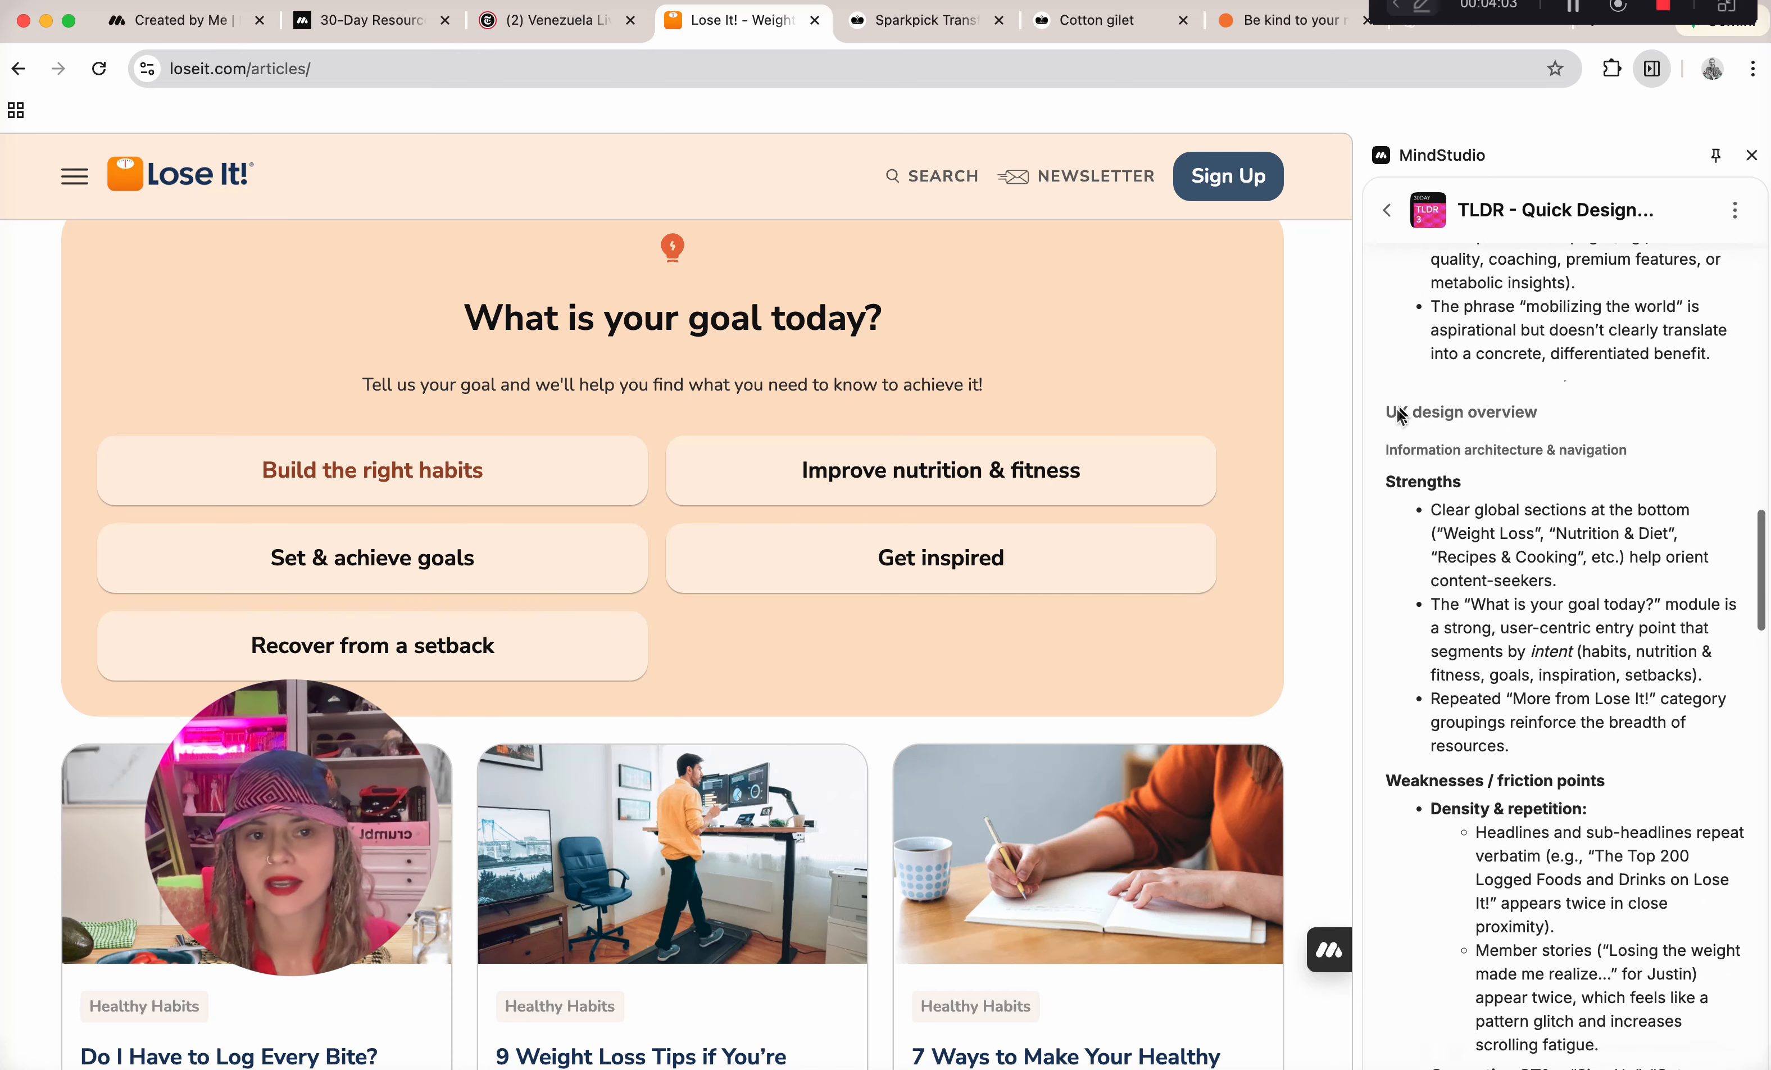
{"action": "scroll", "coordinate": [1546, 677], "scroll_direction": "down", "scroll_amount": 16}
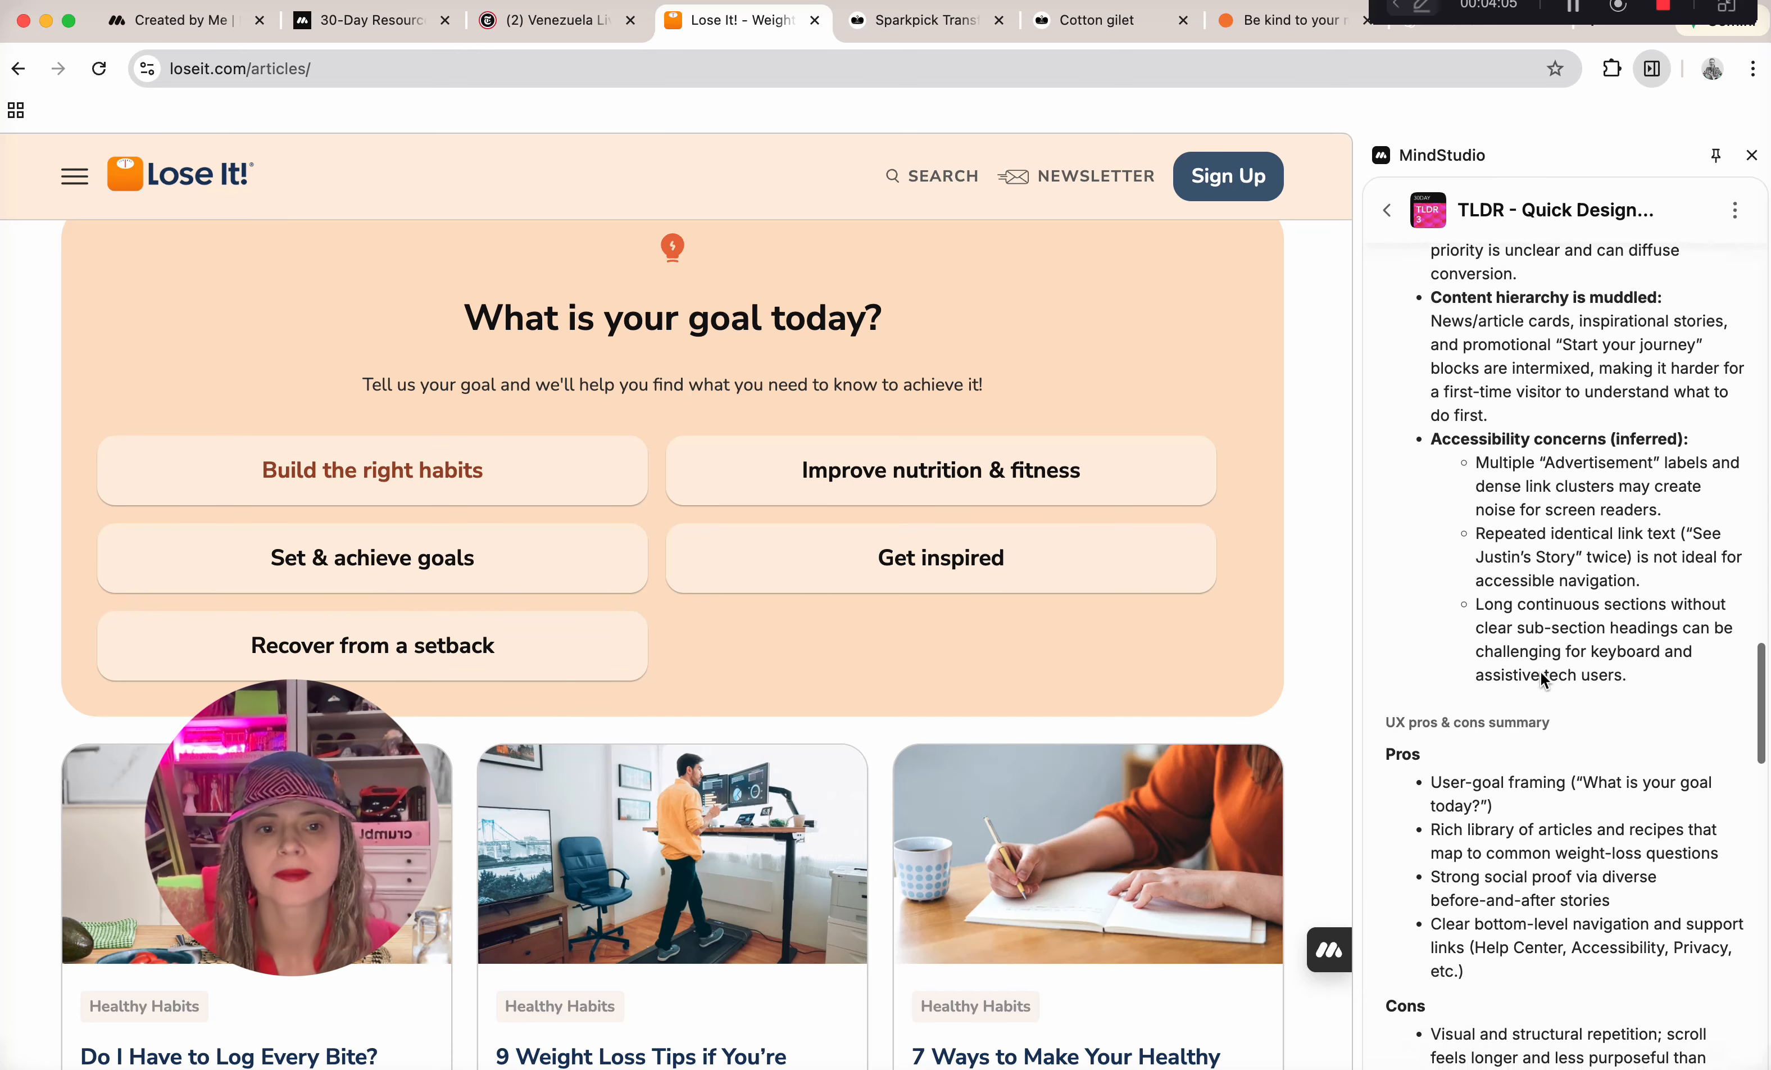
{"action": "scroll", "coordinate": [1542, 678], "scroll_direction": "down", "scroll_amount": 14}
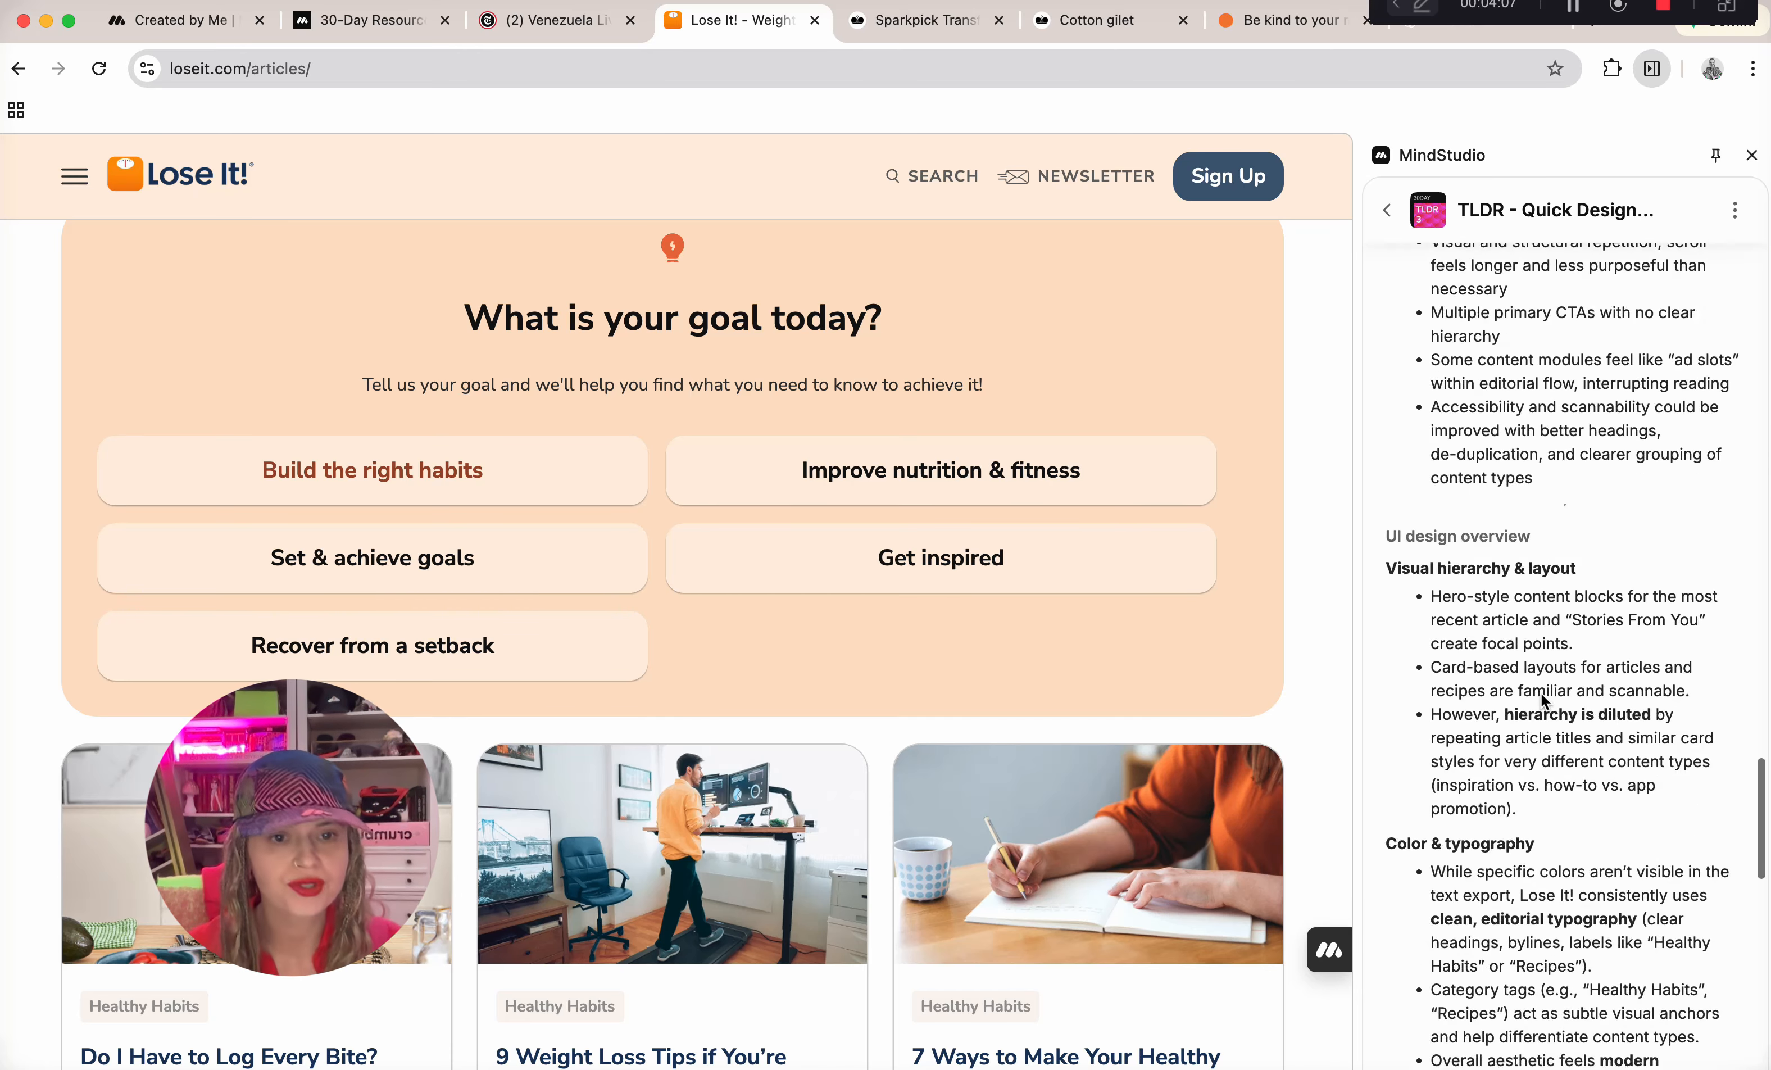
{"action": "scroll", "coordinate": [1618, 585], "scroll_direction": "down", "scroll_amount": 18}
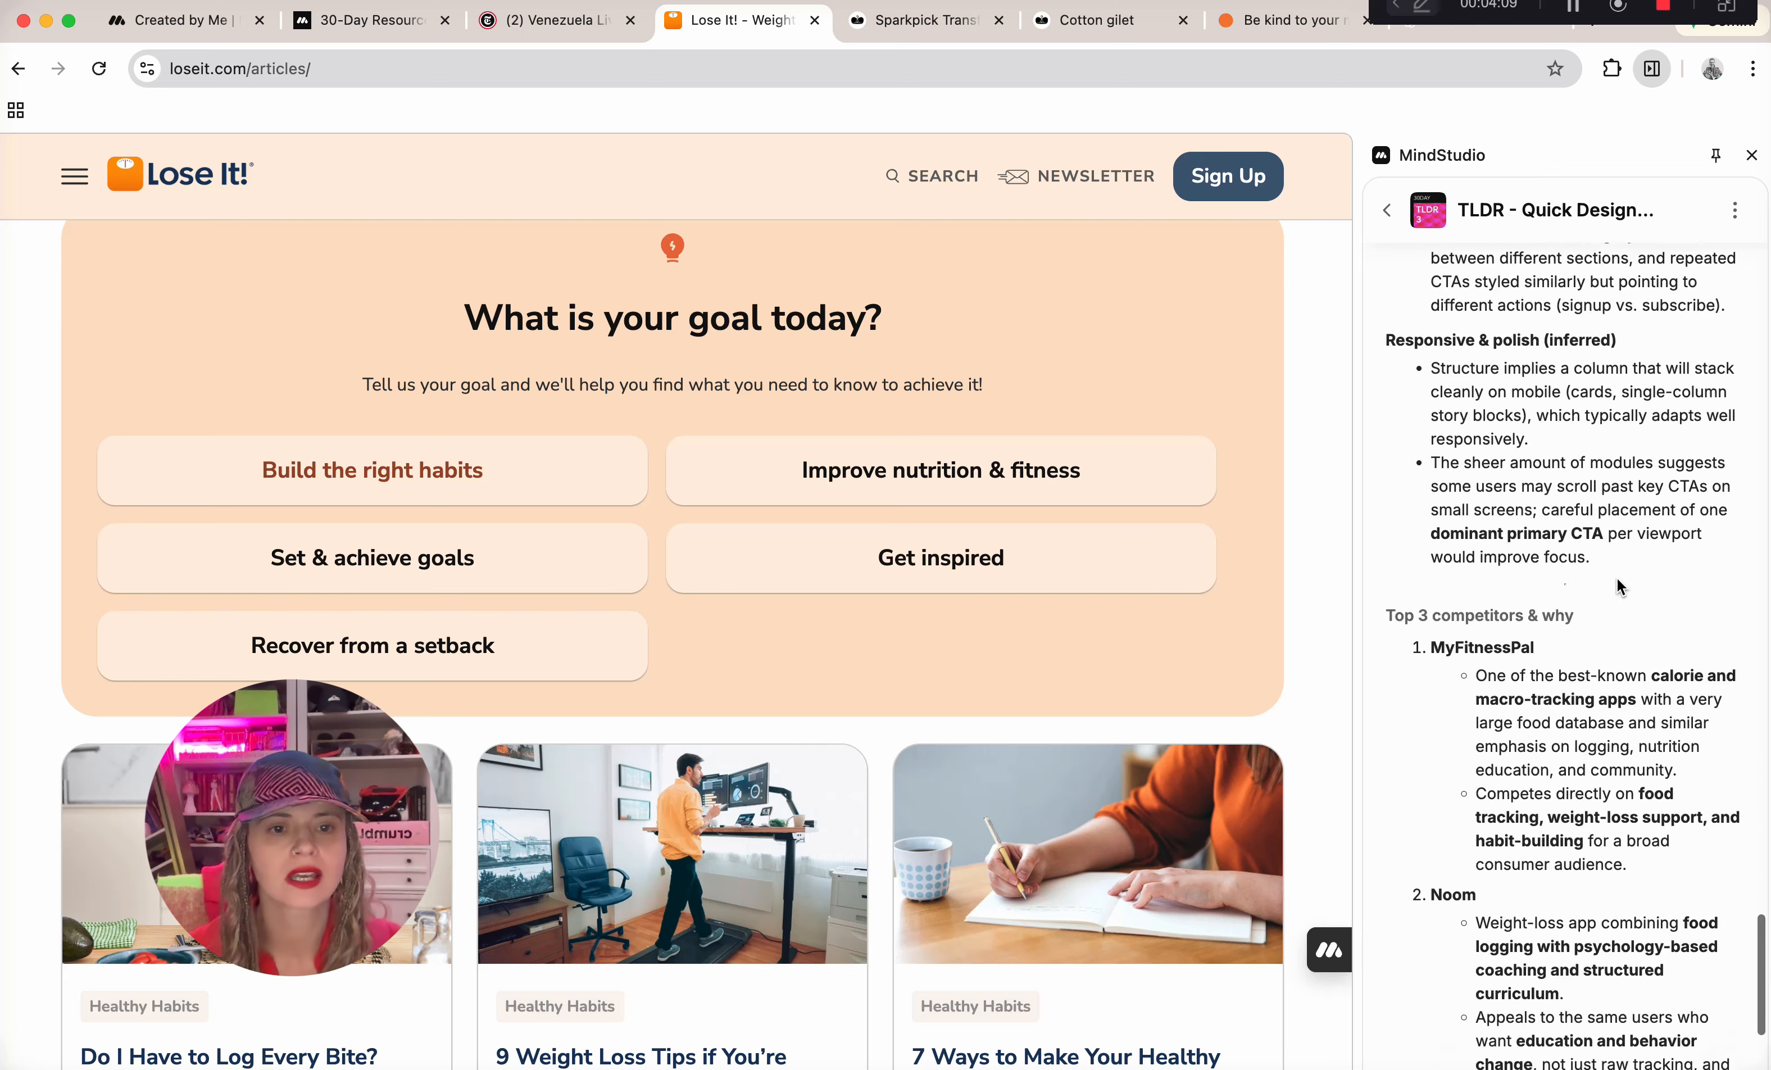
{"action": "scroll", "coordinate": [1618, 586], "scroll_direction": "up", "scroll_amount": 3}
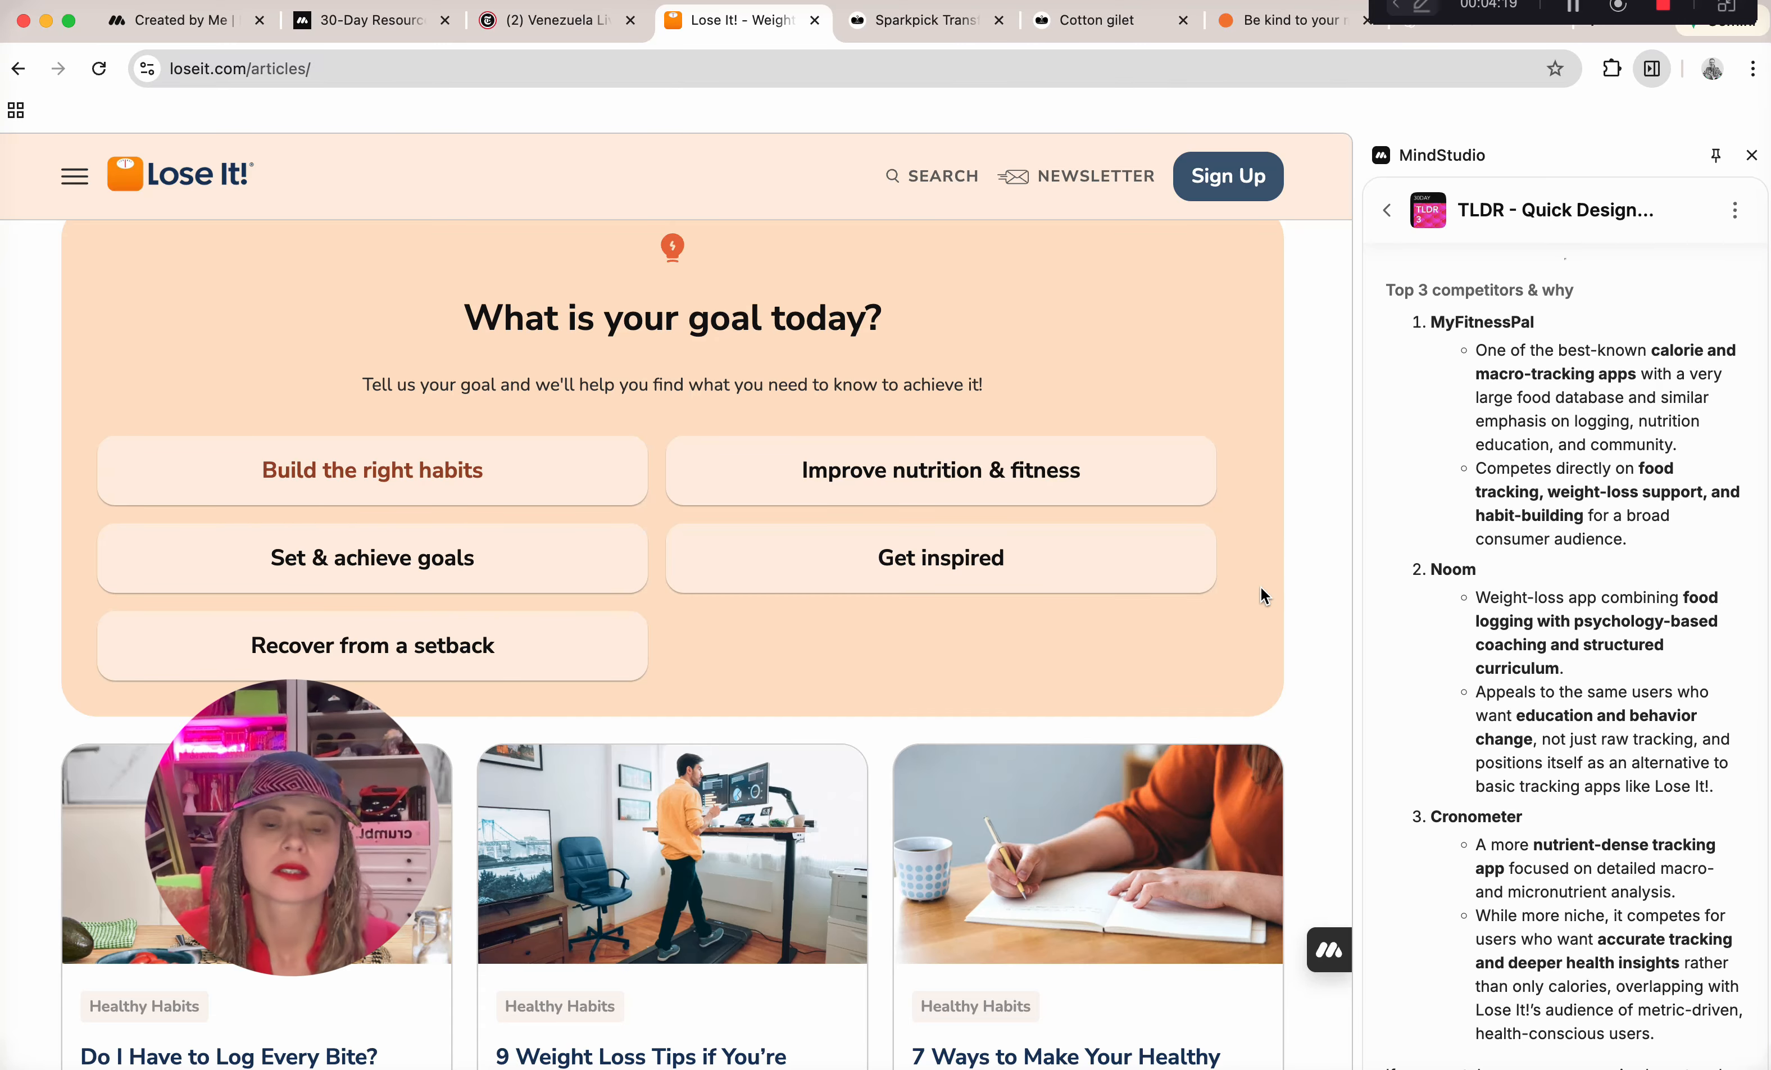
{"action": "scroll", "coordinate": [1261, 593], "scroll_direction": "down", "scroll_amount": 5}
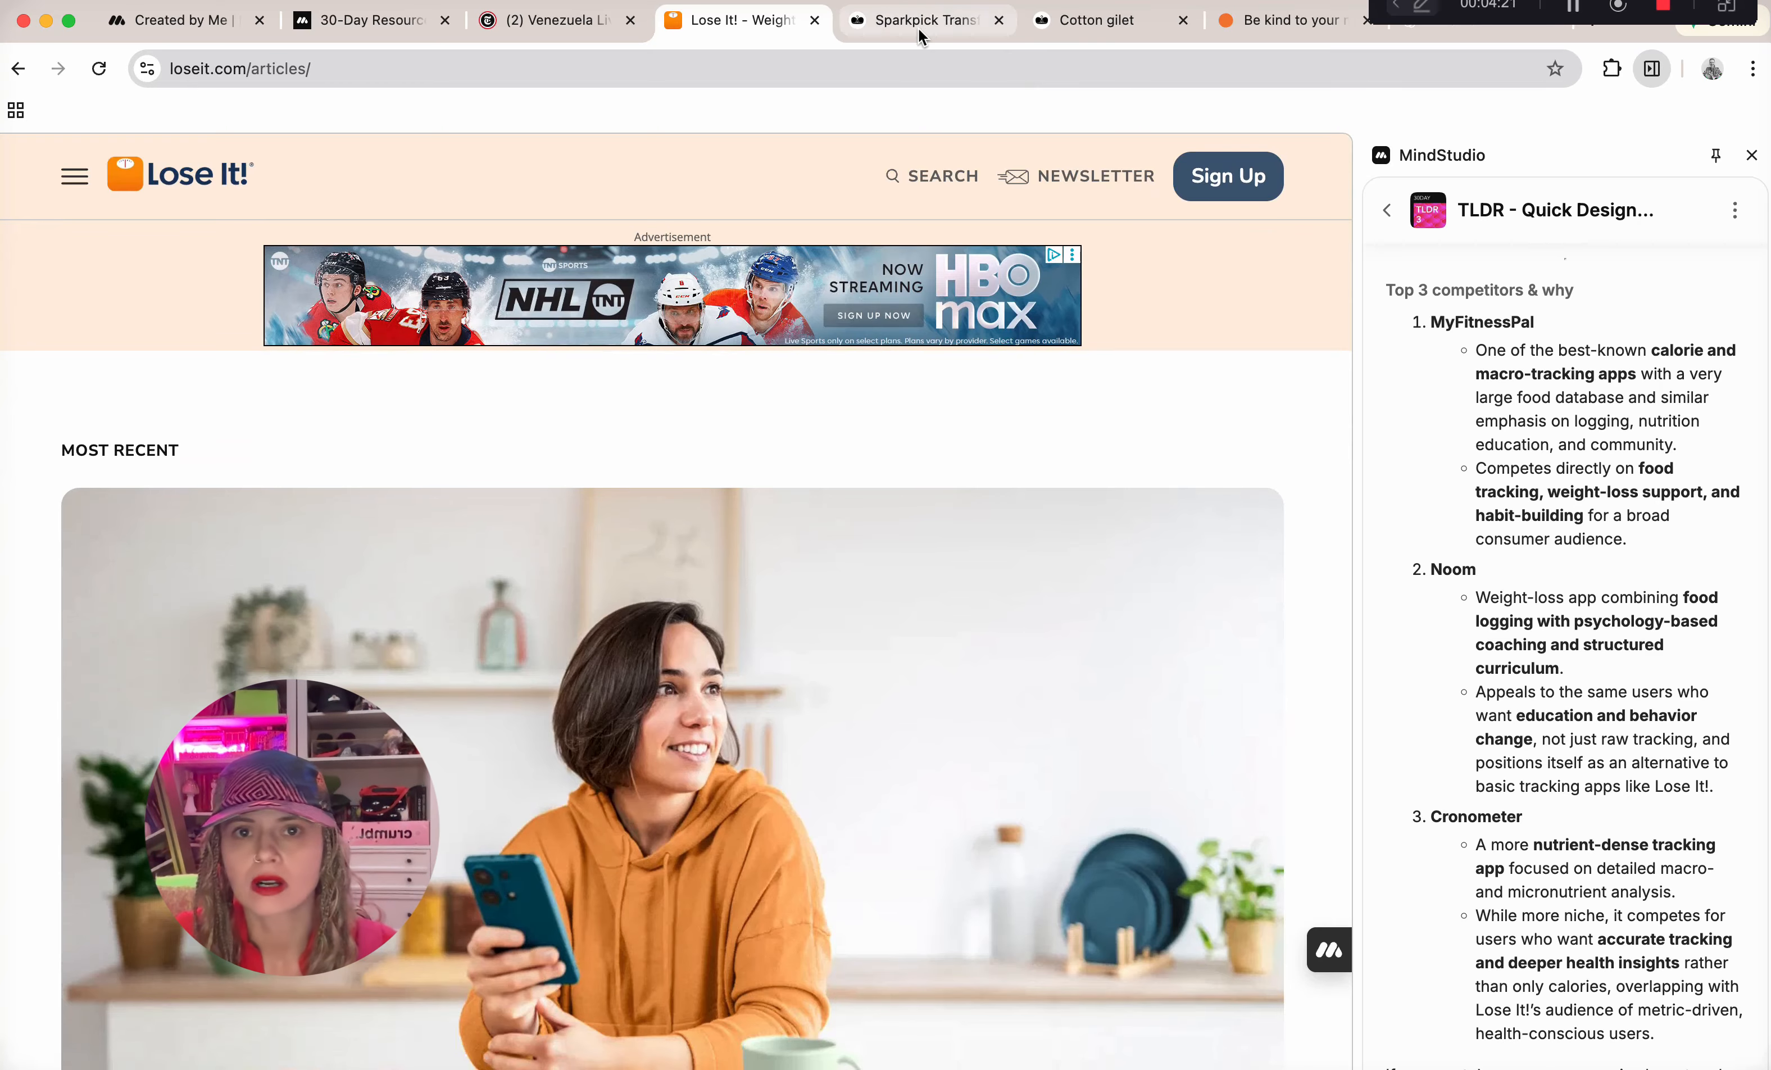
Switch to the Sparkpick homepage and read through the pros and recommendations in the TLDR - SEO Guru agent's report.
{"action": "left_click", "coordinate": [919, 28]}
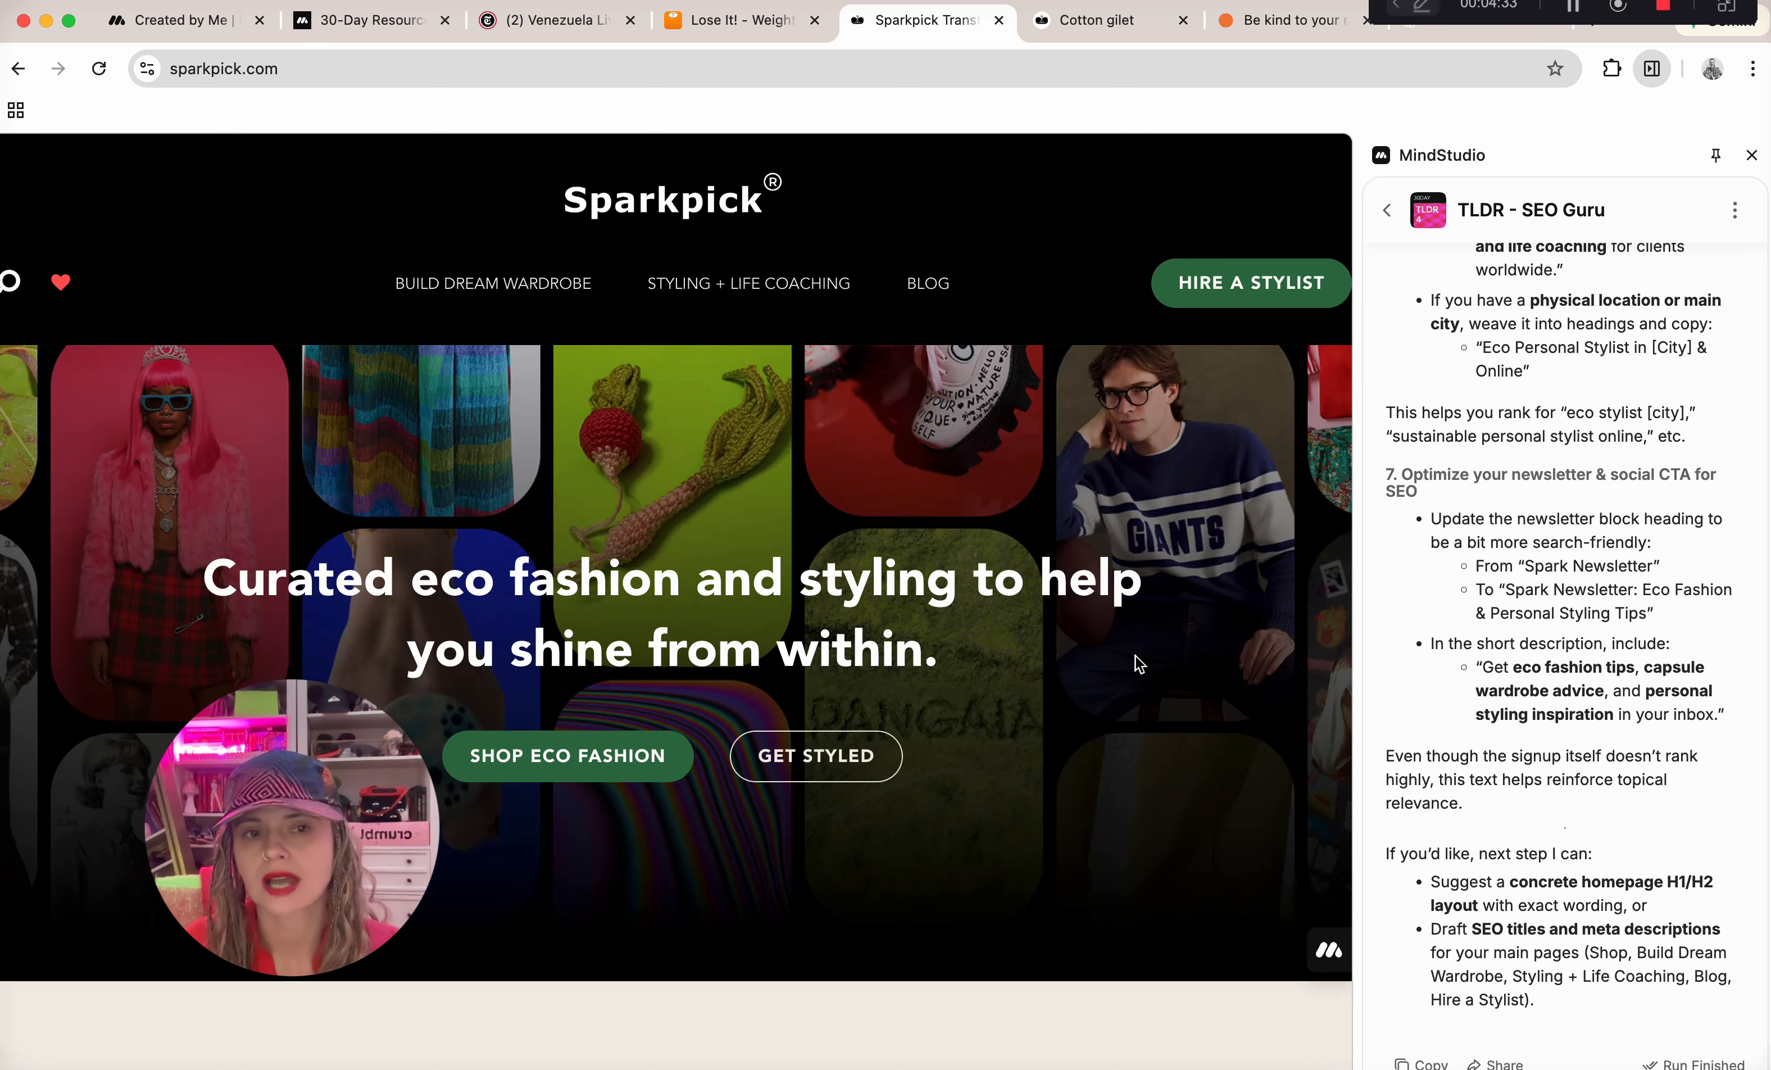
{"action": "scroll", "coordinate": [1135, 661], "scroll_direction": "down", "scroll_amount": 10}
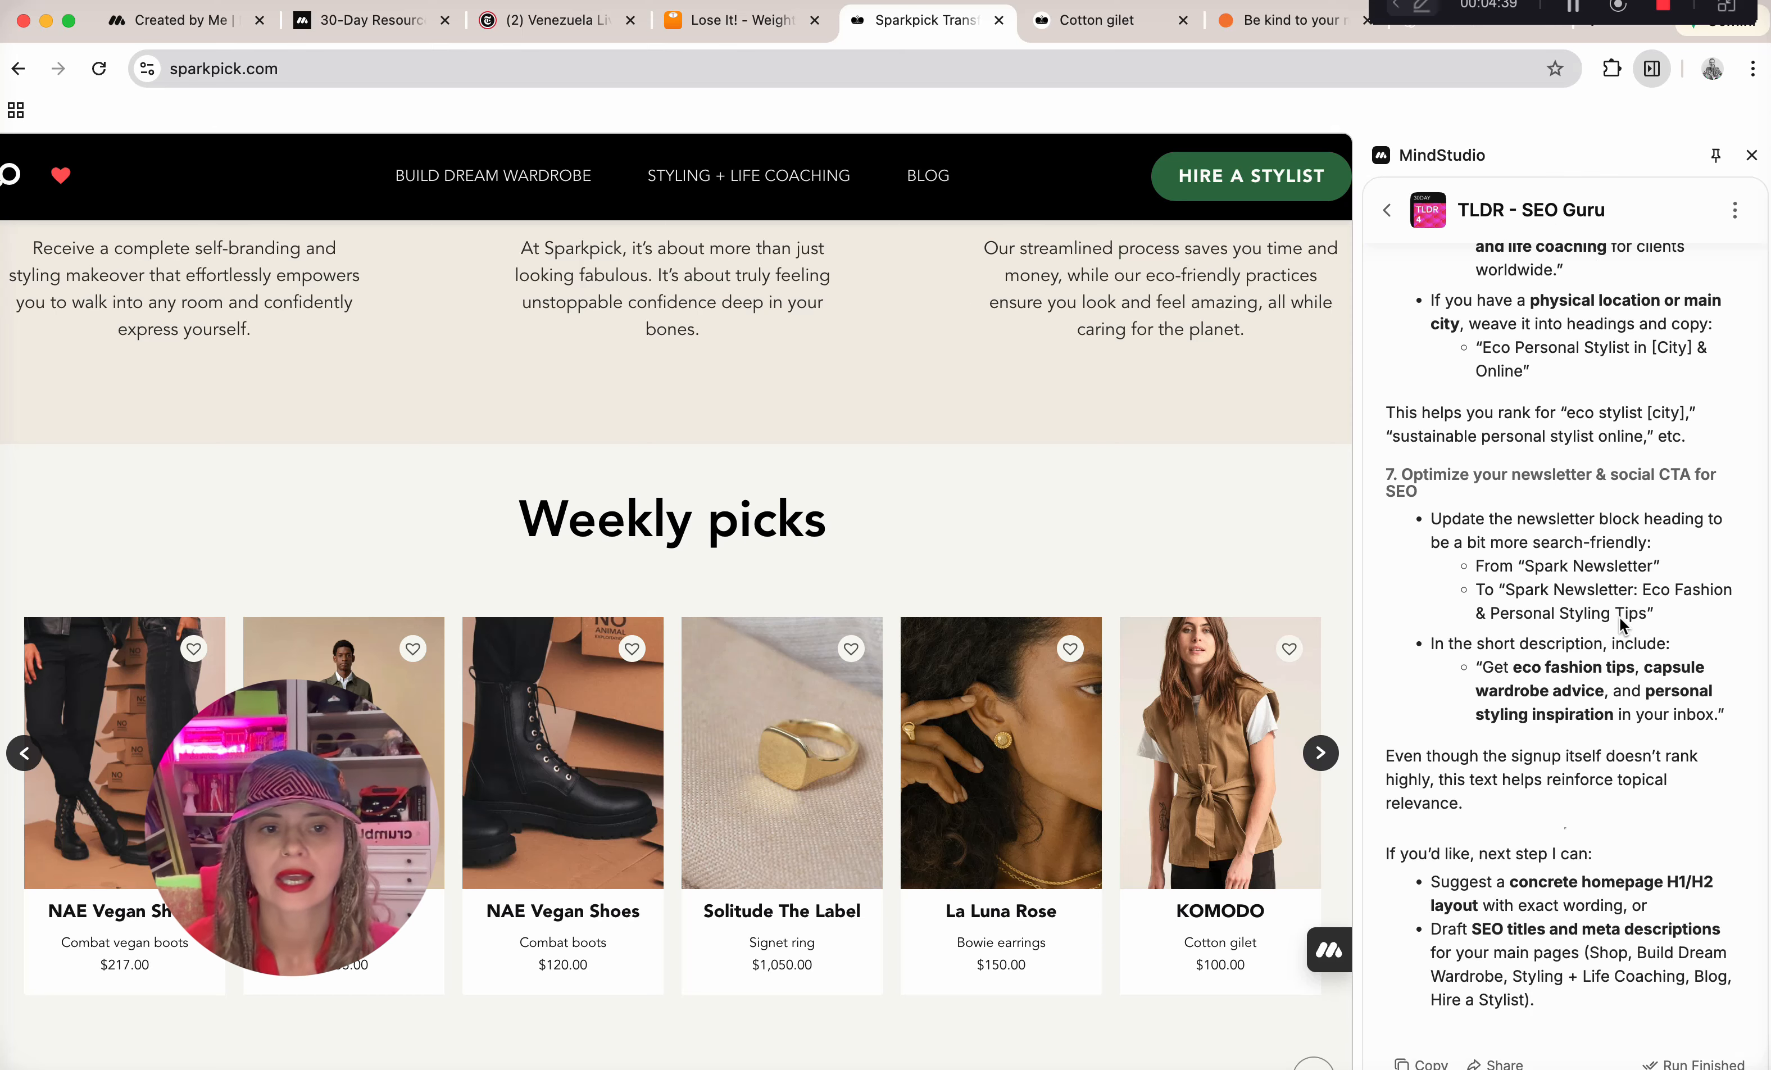
{"action": "scroll", "coordinate": [1622, 624], "scroll_direction": "up", "scroll_amount": 10}
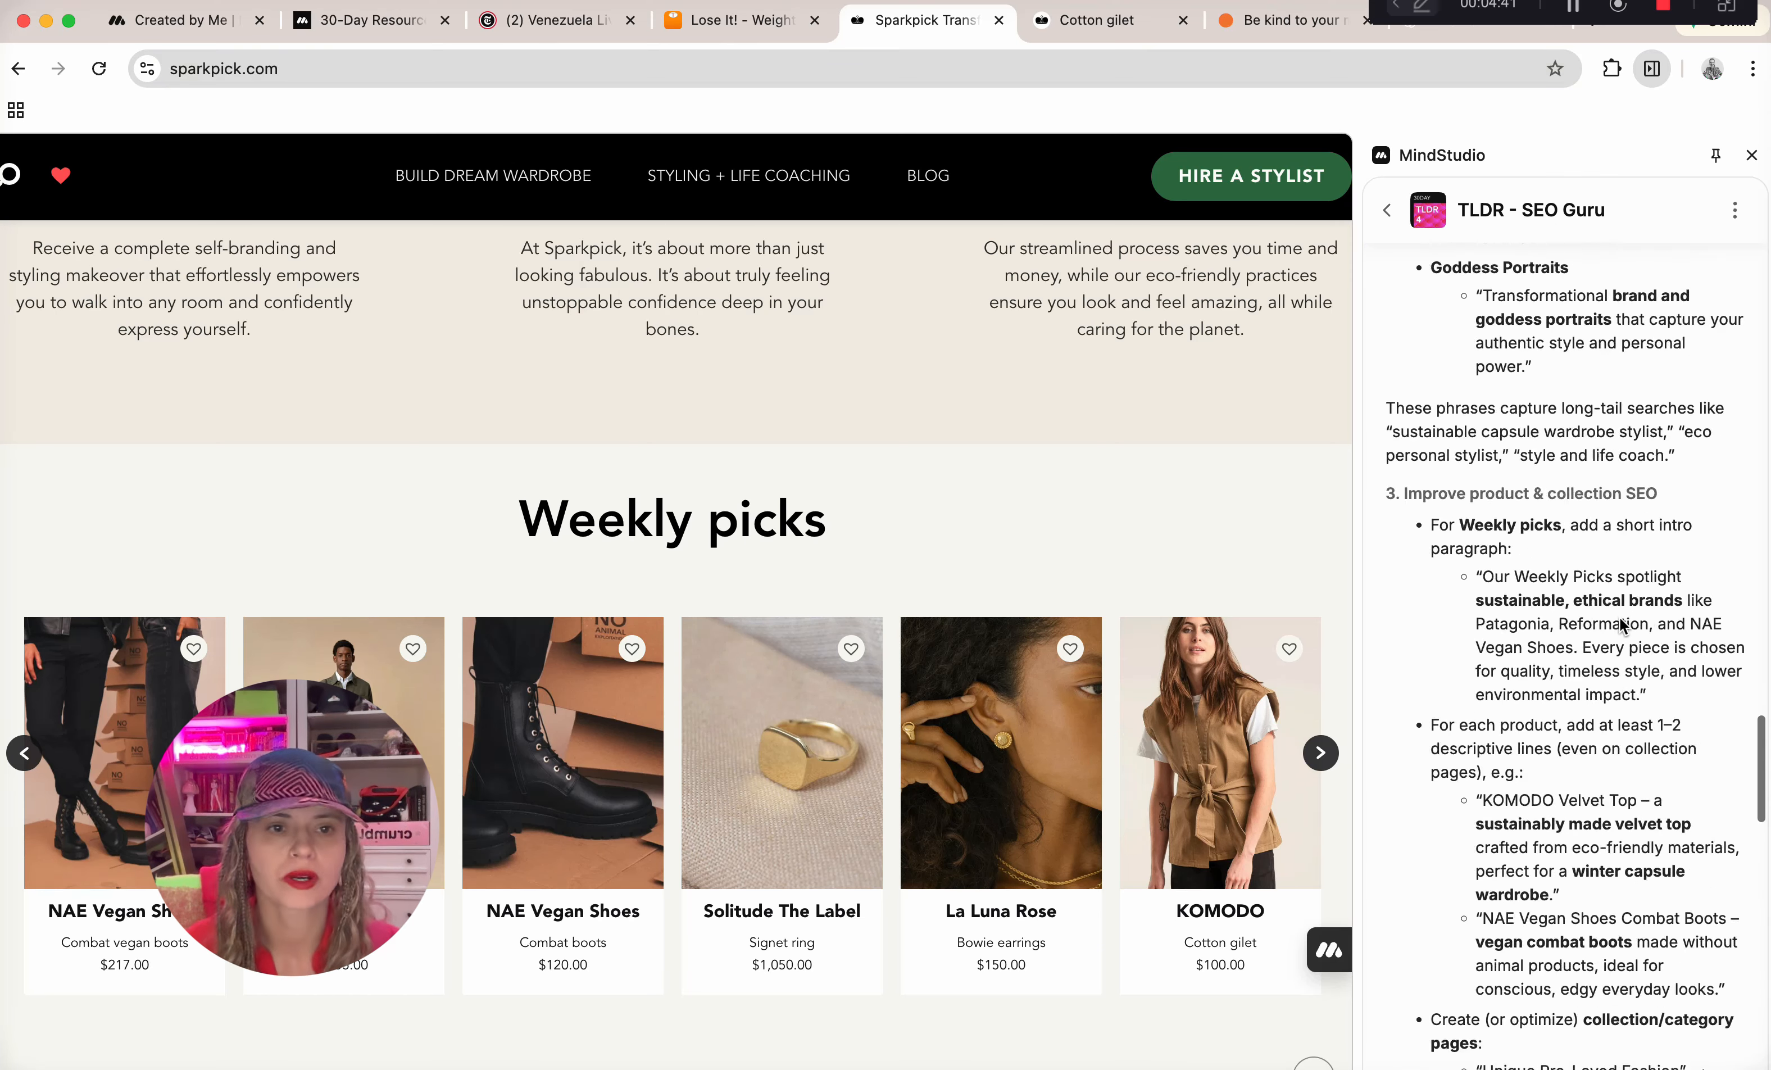
{"action": "scroll", "coordinate": [1623, 625], "scroll_direction": "up", "scroll_amount": 2}
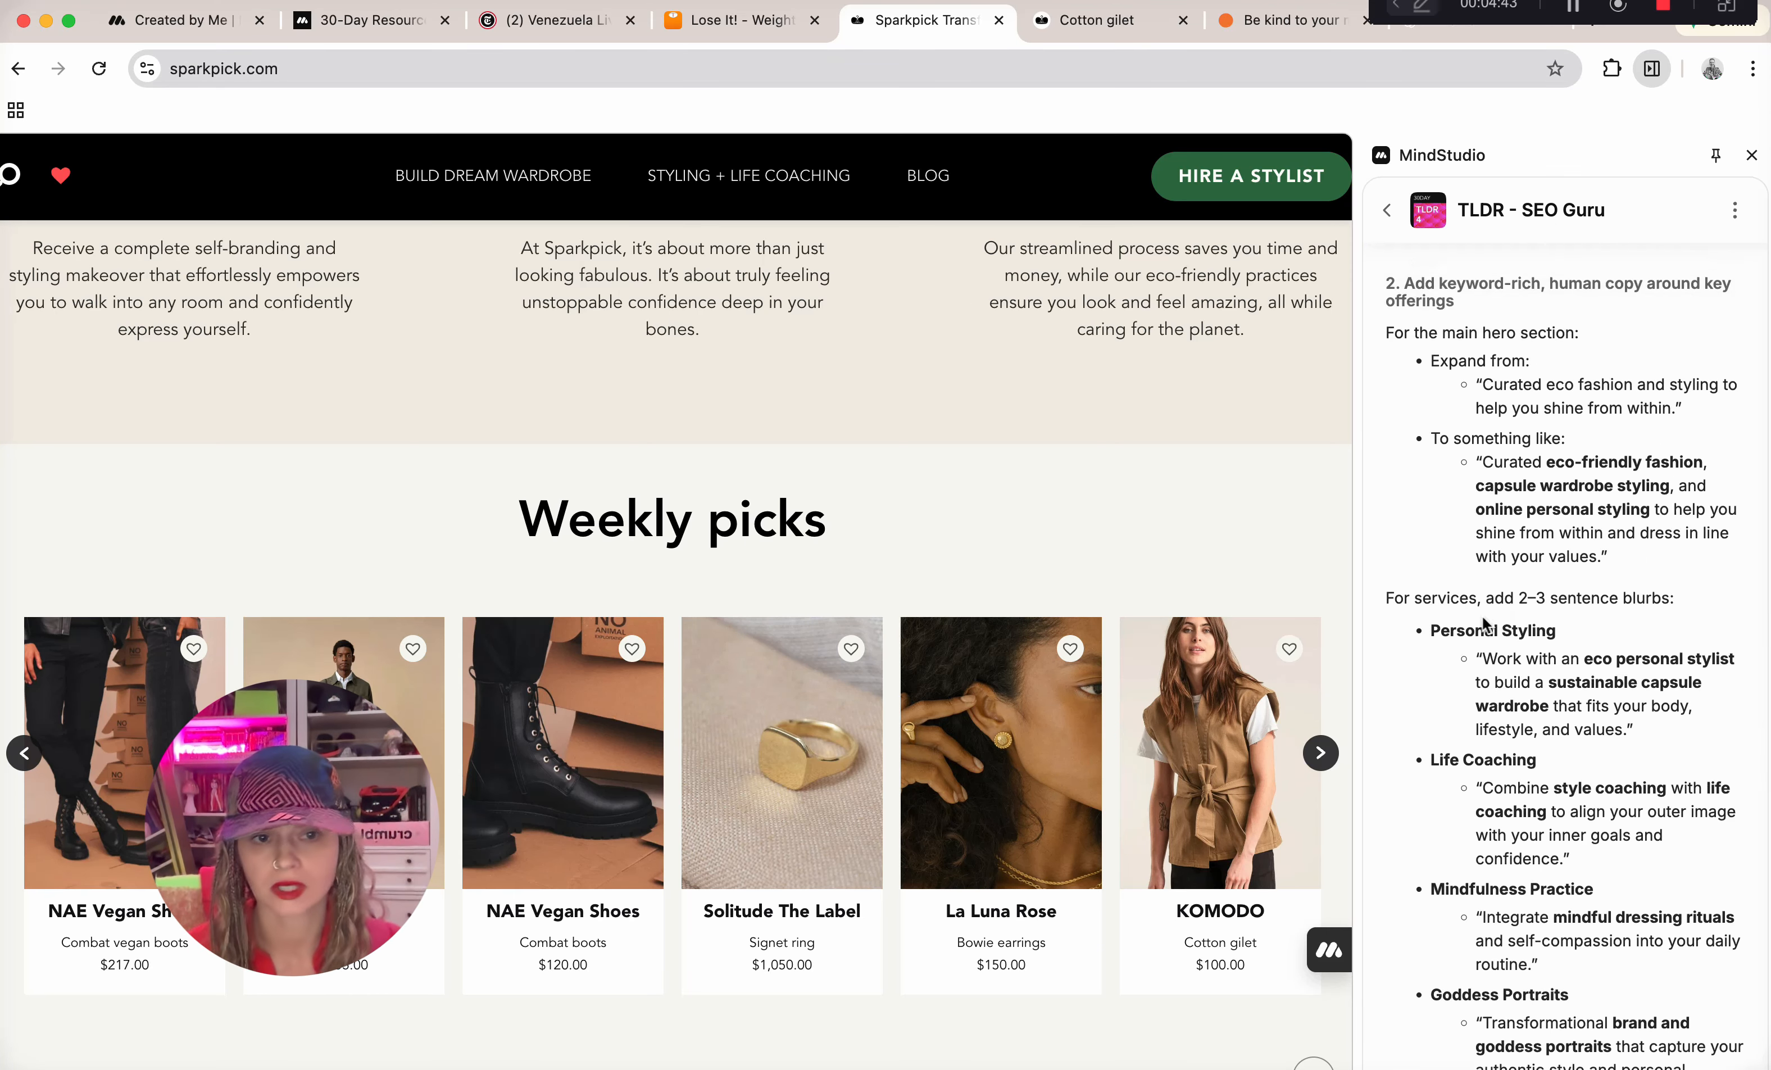
{"action": "scroll", "coordinate": [1583, 790], "scroll_direction": "down", "scroll_amount": 10}
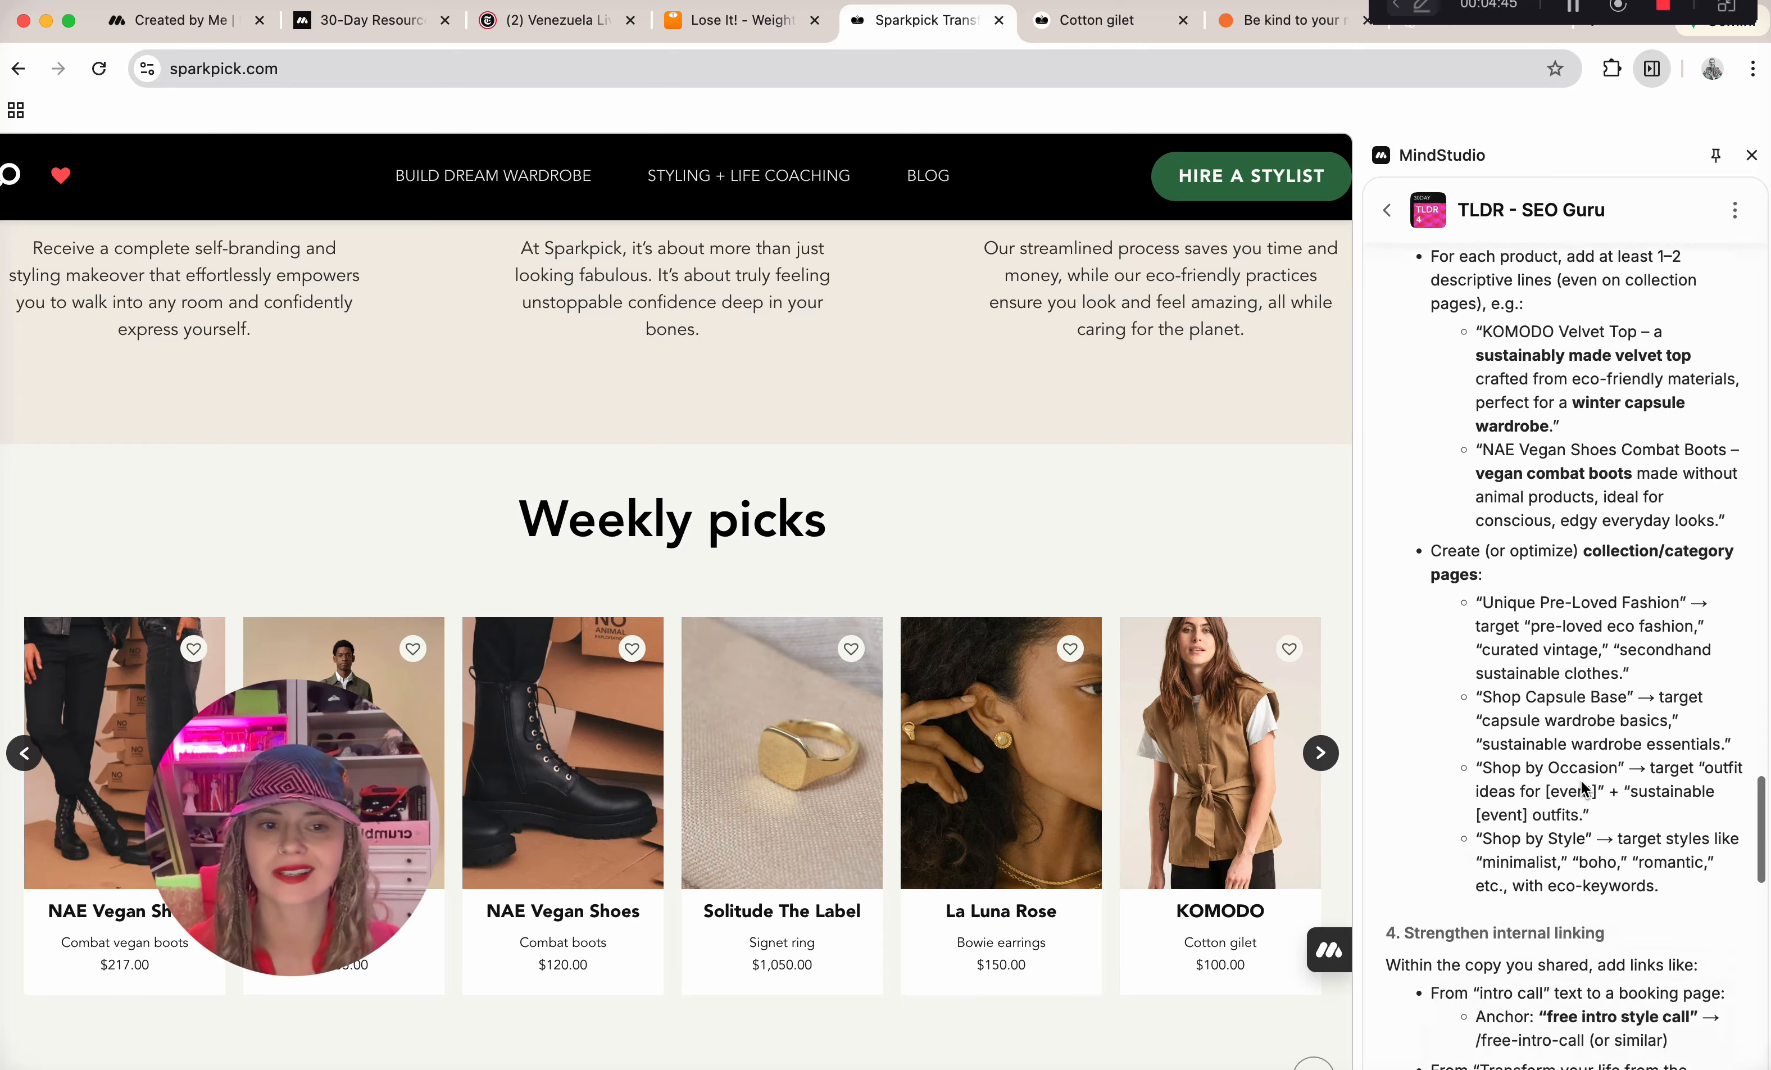
{"action": "scroll", "coordinate": [1583, 789], "scroll_direction": "down", "scroll_amount": 10}
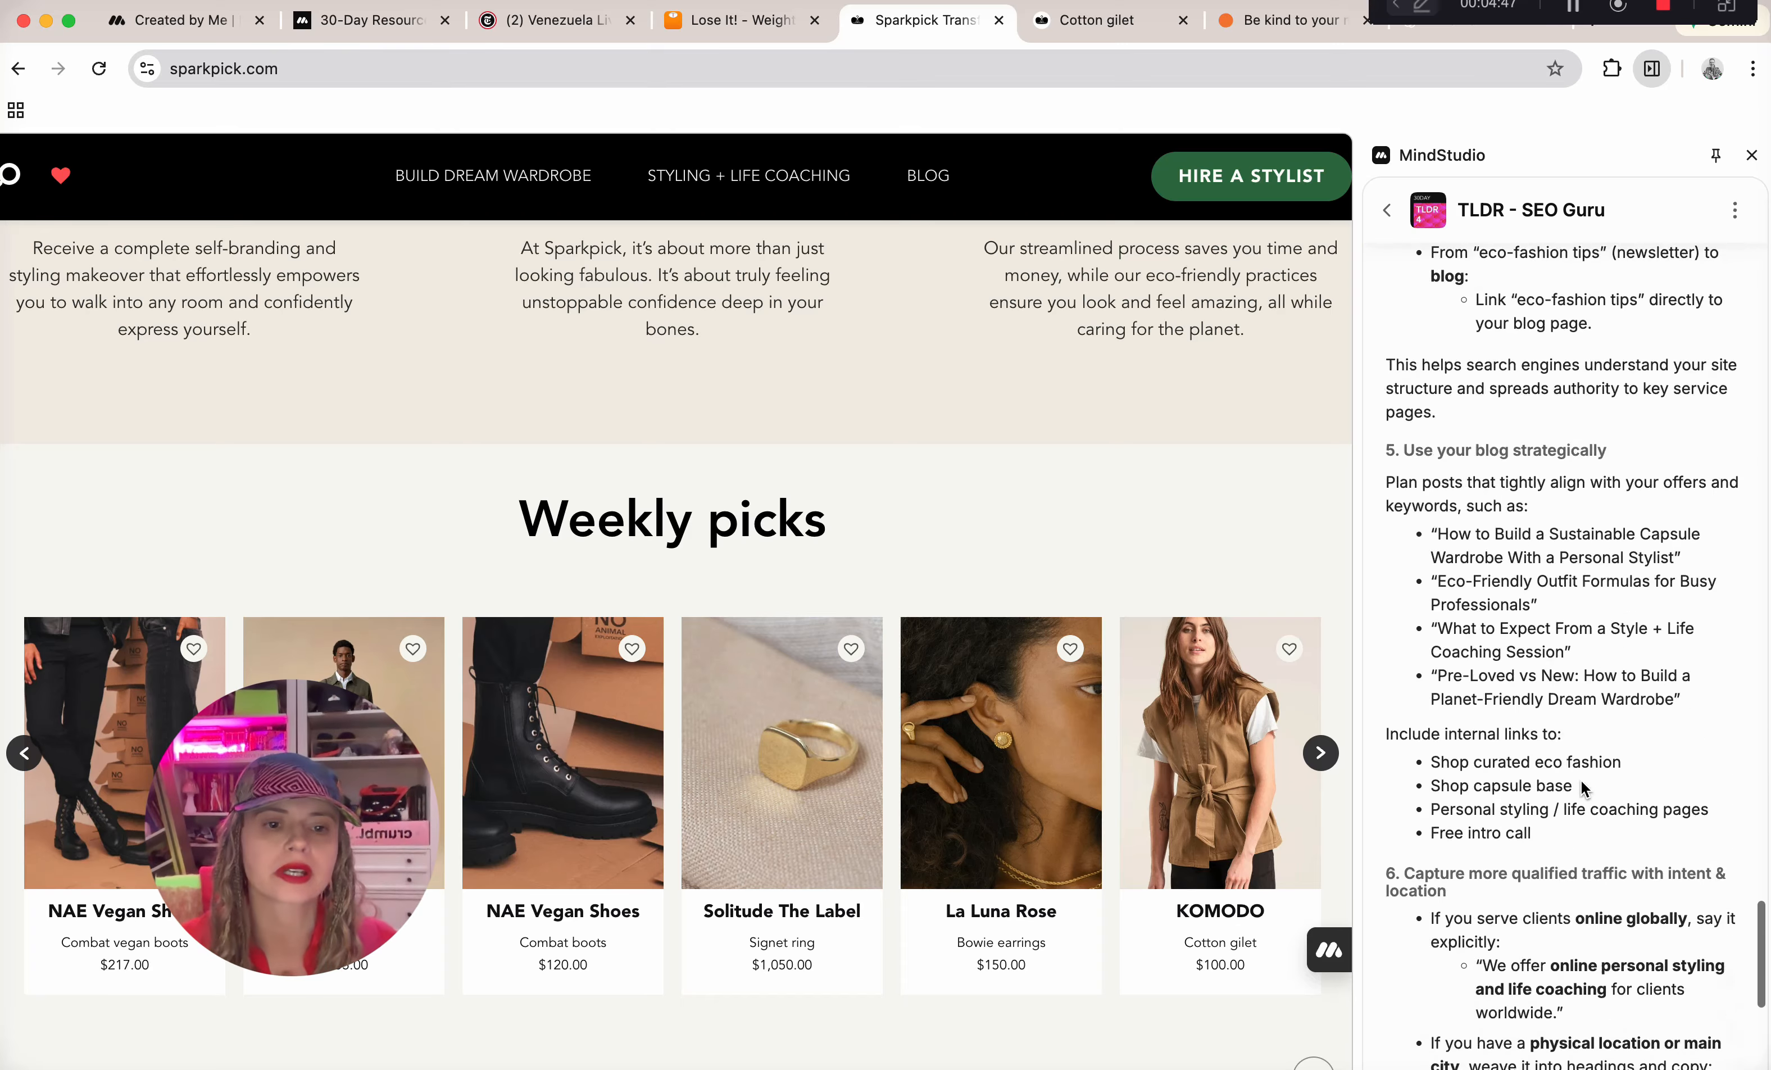
{"action": "scroll", "coordinate": [1583, 790], "scroll_direction": "down", "scroll_amount": 10}
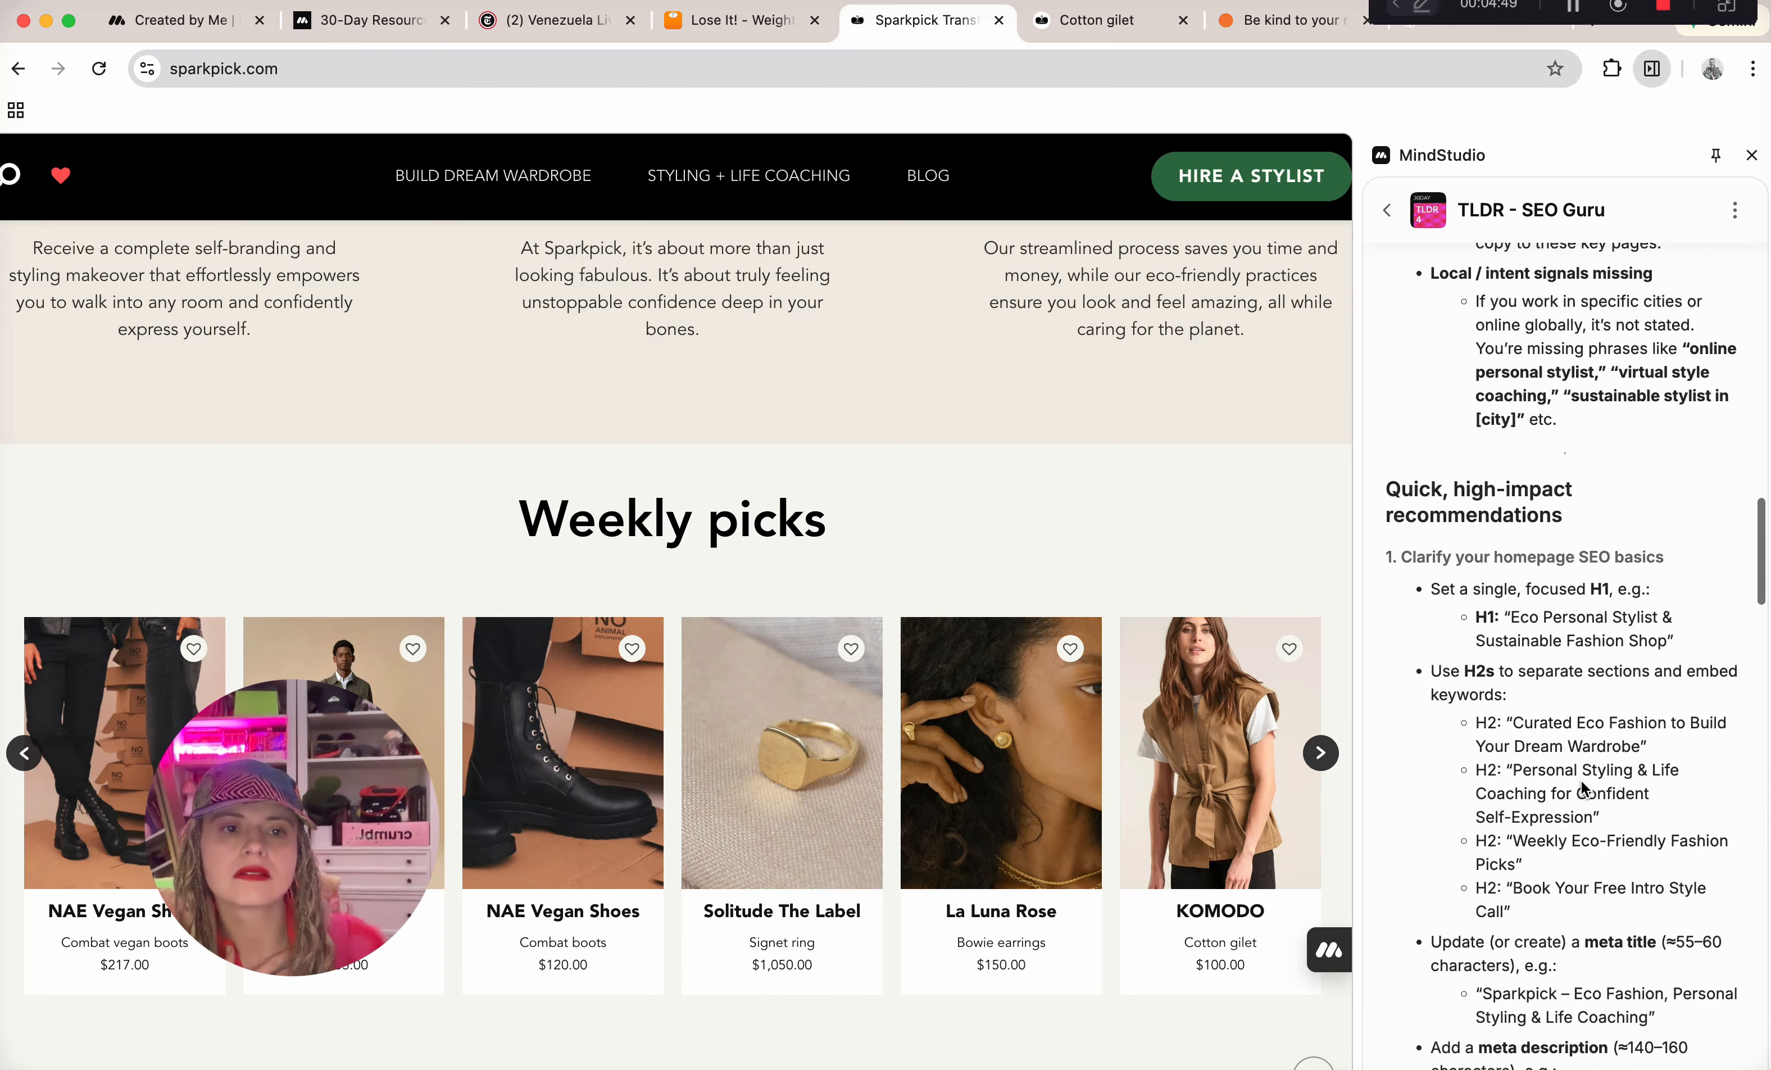
{"action": "scroll", "coordinate": [1583, 790], "scroll_direction": "up", "scroll_amount": 15}
{"action": "scroll", "coordinate": [1583, 789], "scroll_direction": "up", "scroll_amount": 15}
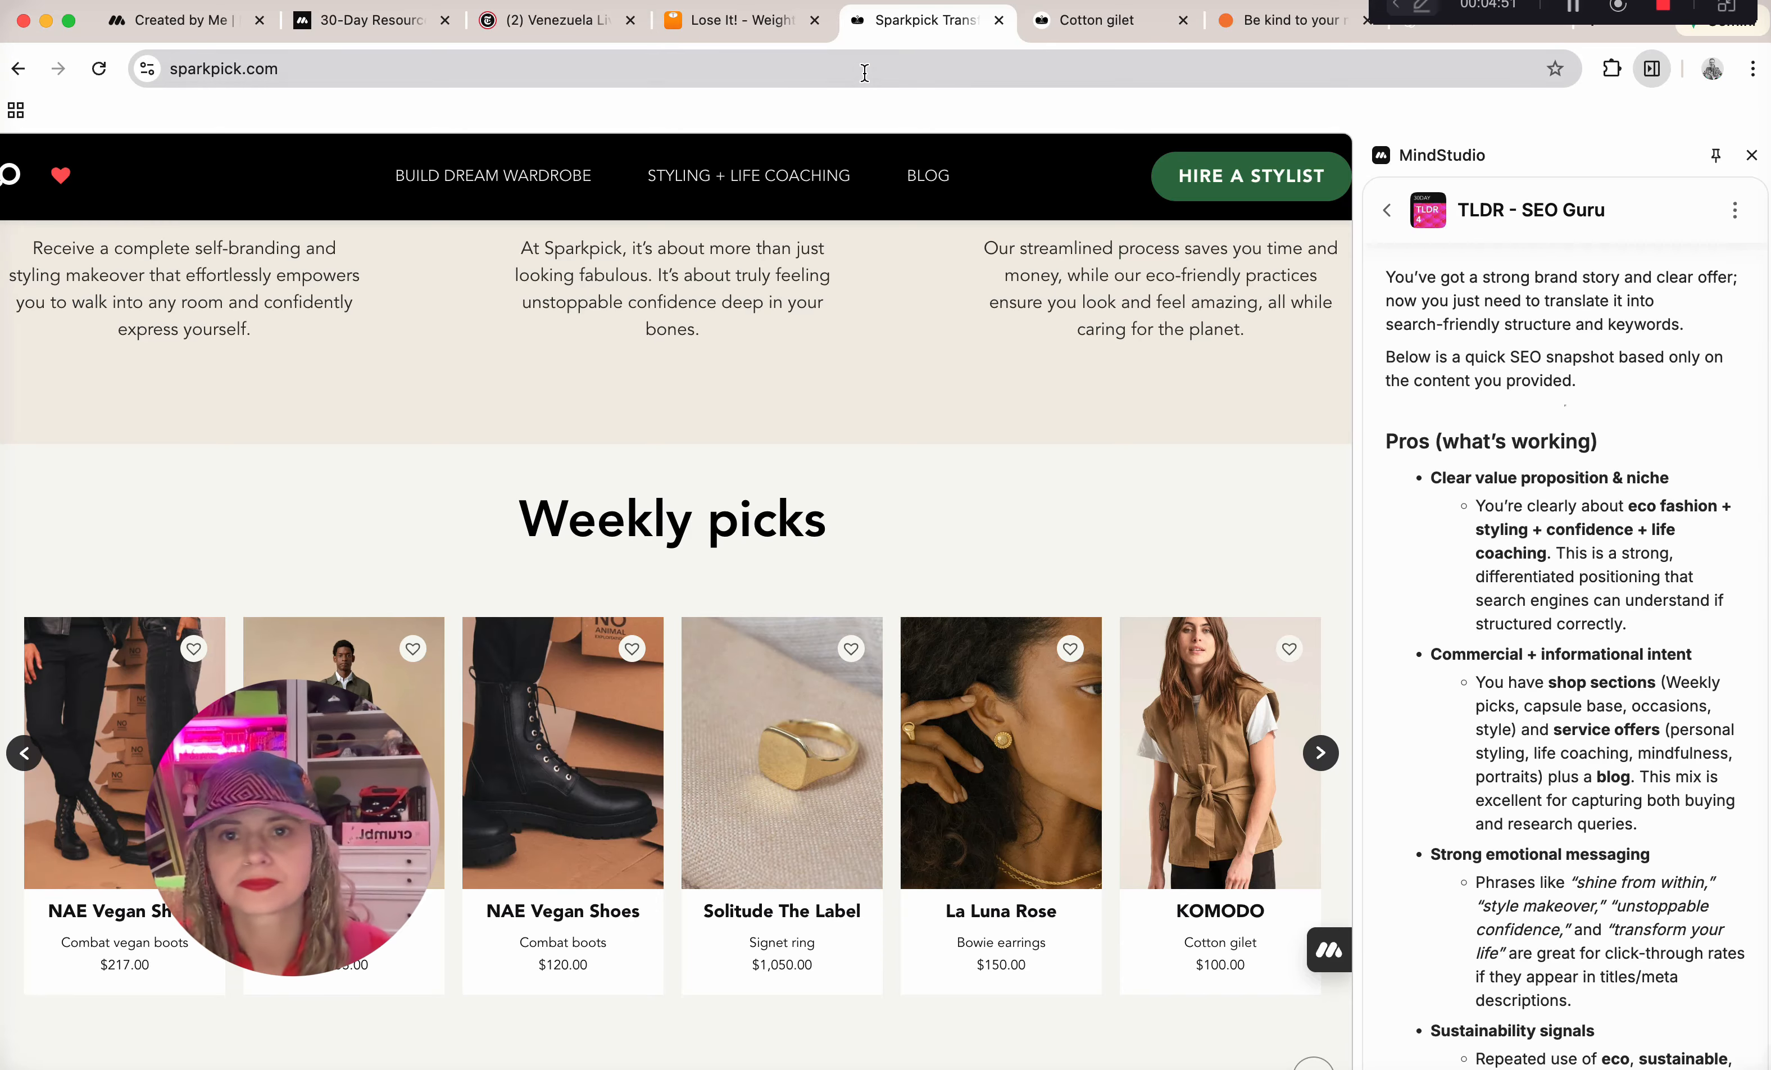
Switch to the Sparkpick cotton gilet page and review the TLDR 2 - Fashion agent's sustainable alternatives, highlighting the first Good On You Rating label.
{"action": "left_click", "coordinate": [1094, 35]}
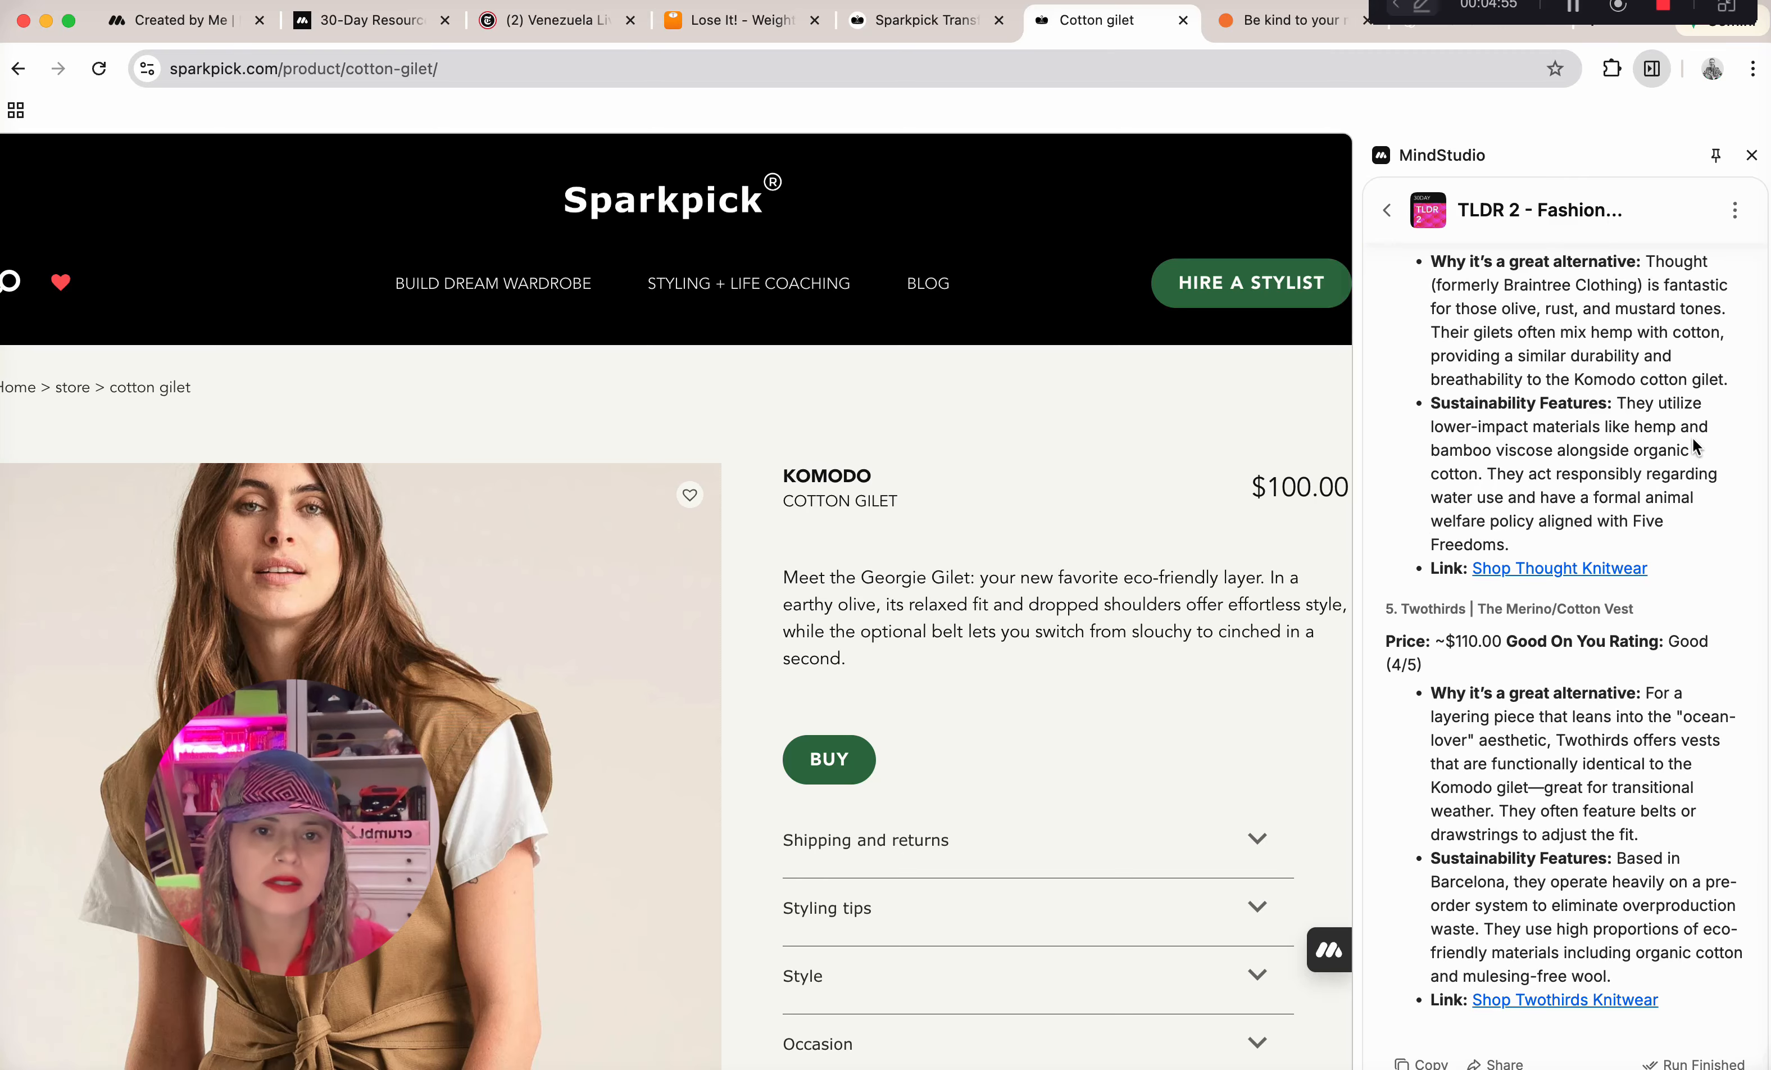
{"action": "scroll", "coordinate": [1693, 438], "scroll_direction": "up", "scroll_amount": 20}
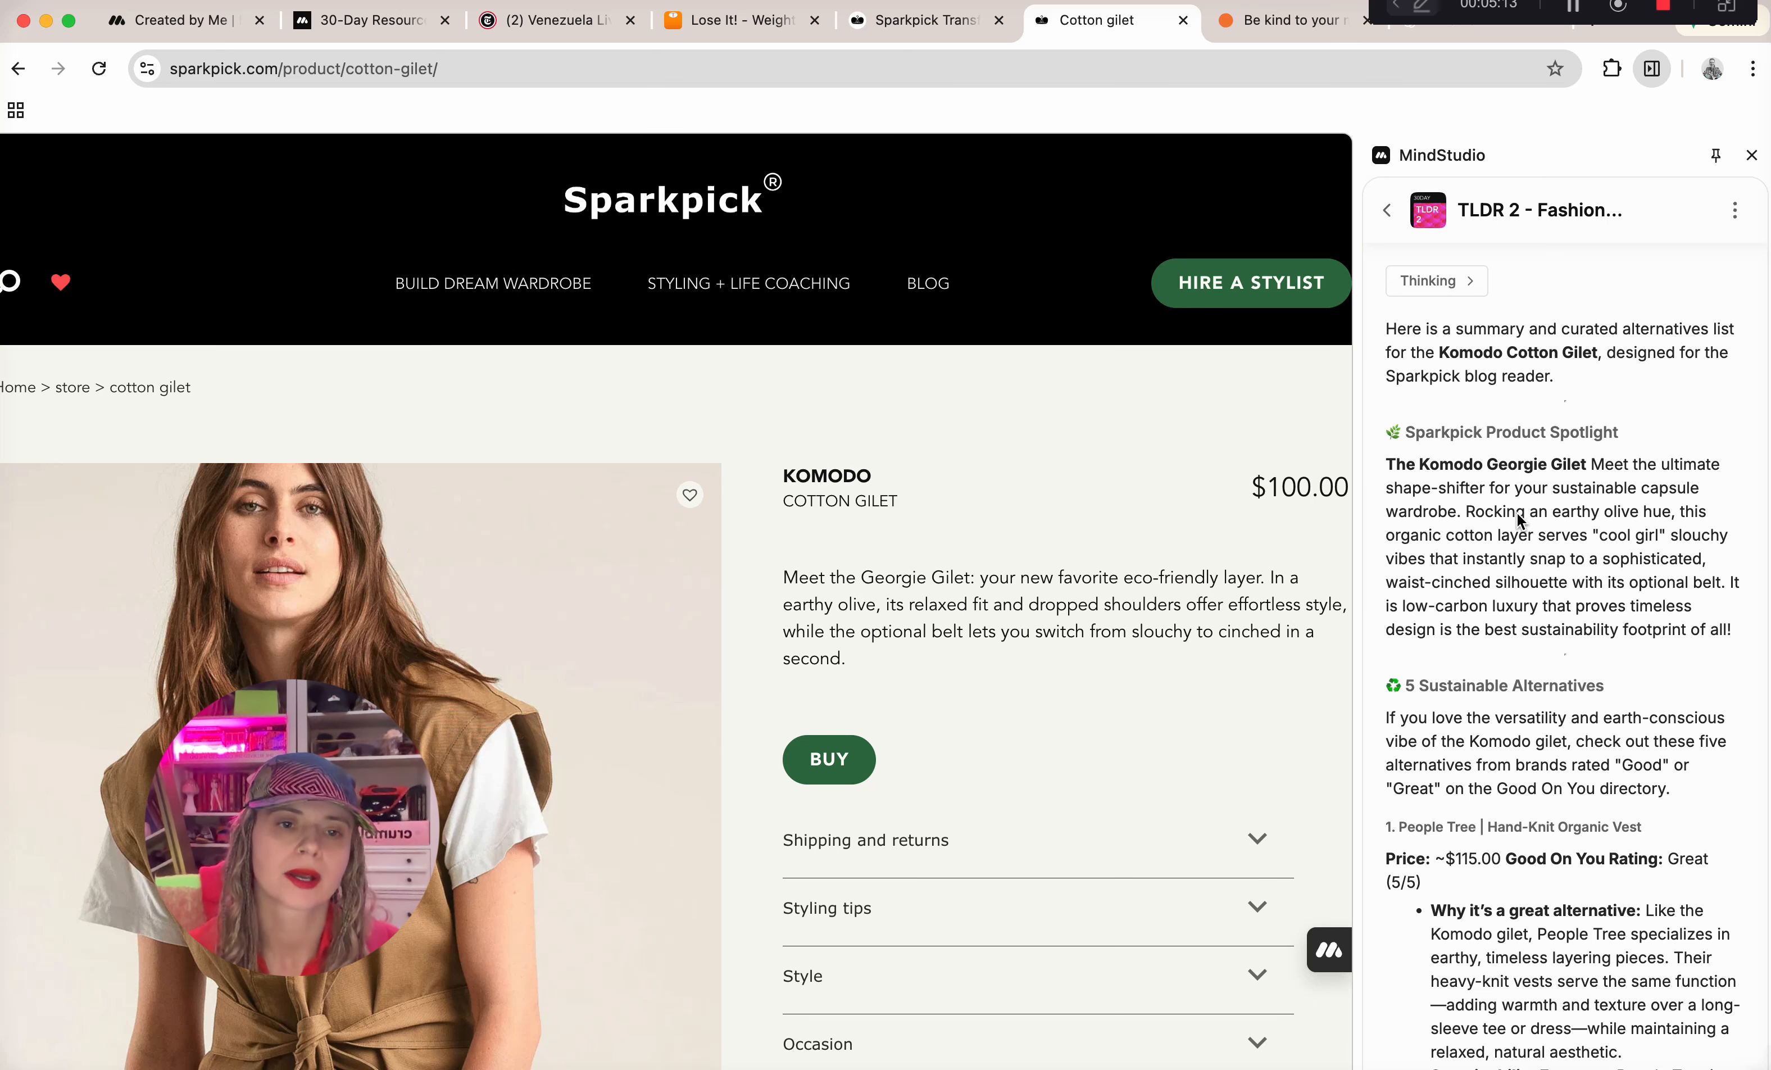
{"action": "scroll", "coordinate": [1519, 519], "scroll_direction": "down", "scroll_amount": 5}
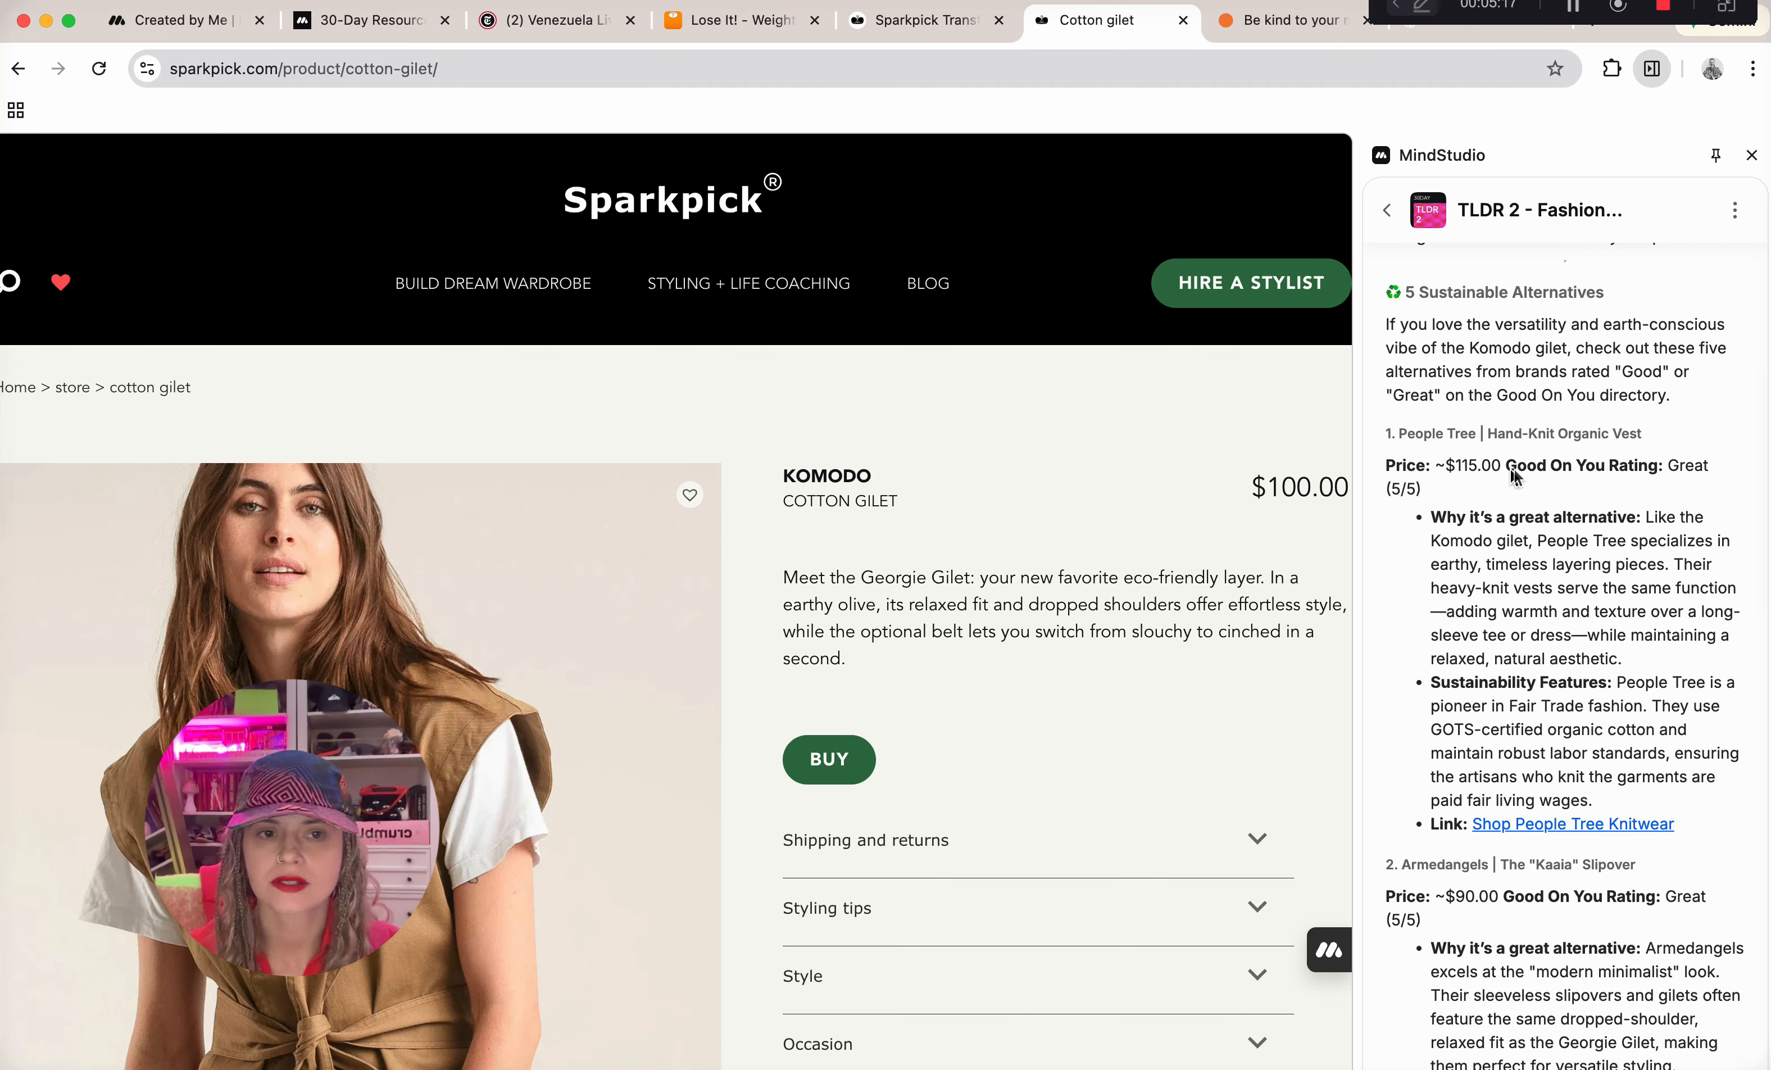
{"action": "left_click_drag", "start_coordinate": [1507, 472], "coordinate": [1659, 476]}
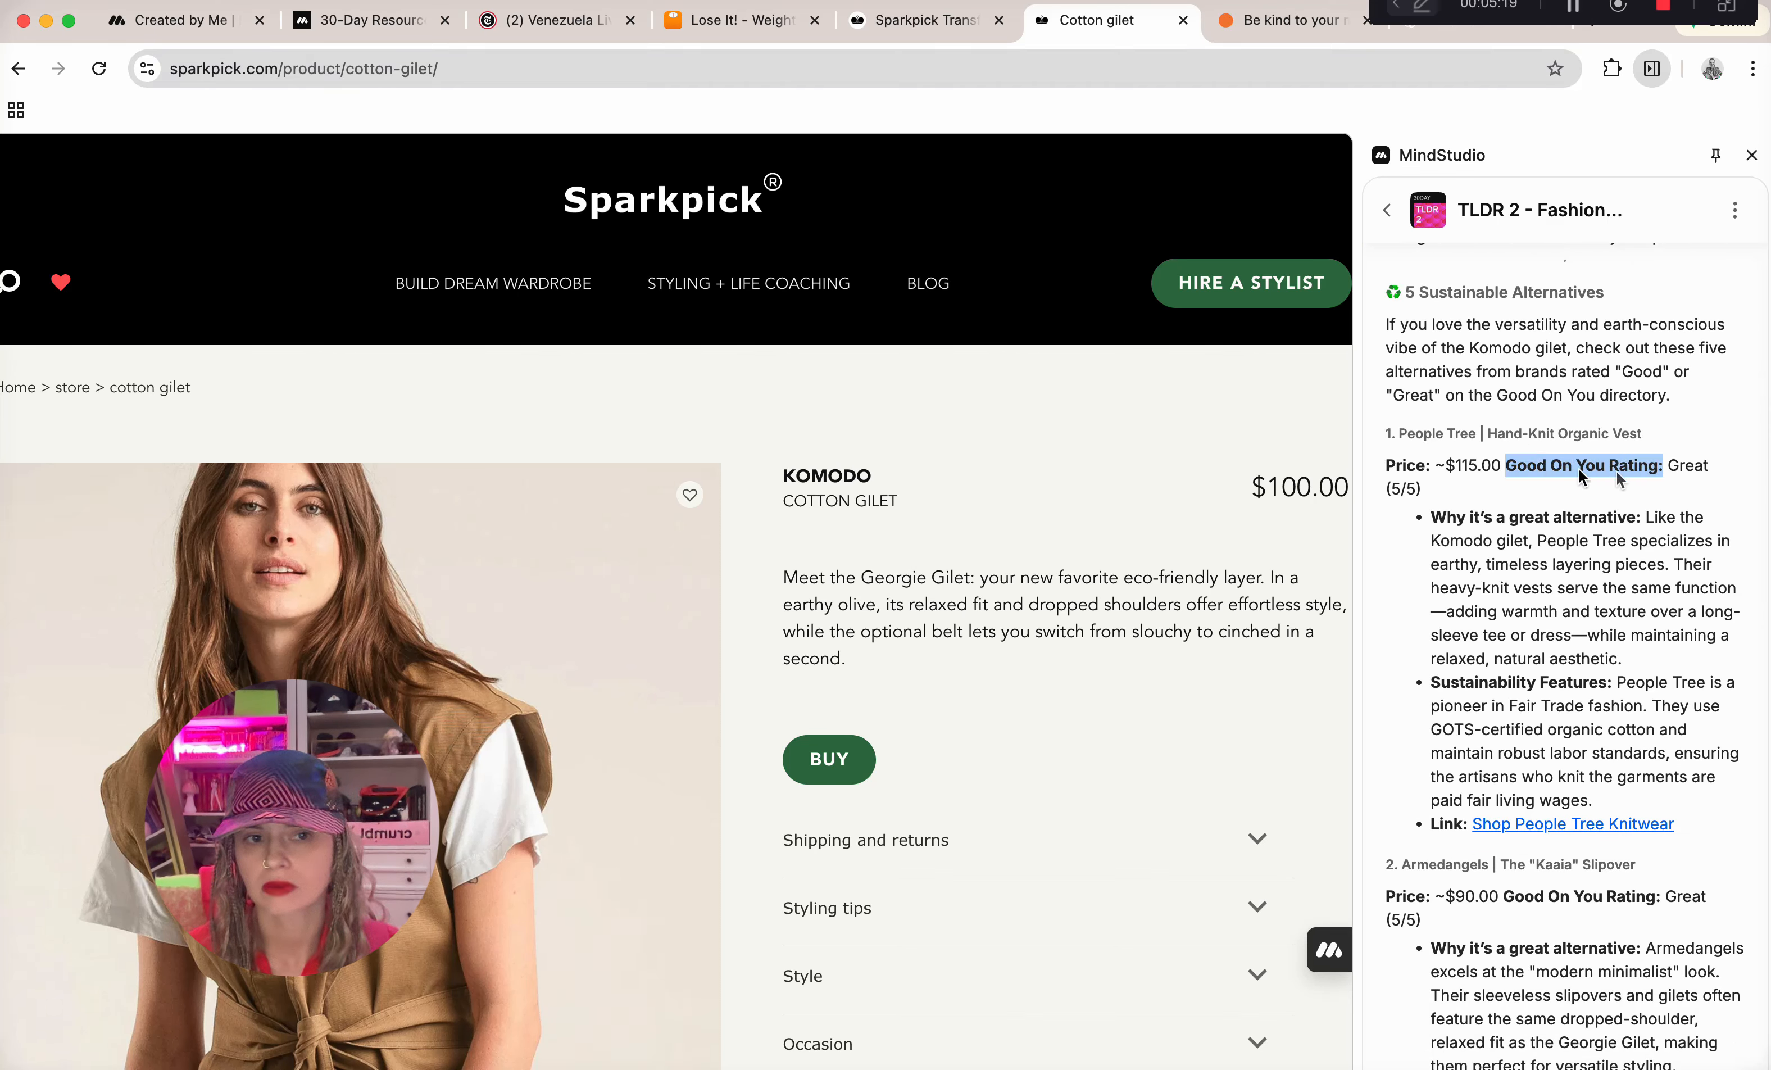
{"action": "left_click", "coordinate": [1692, 468]}
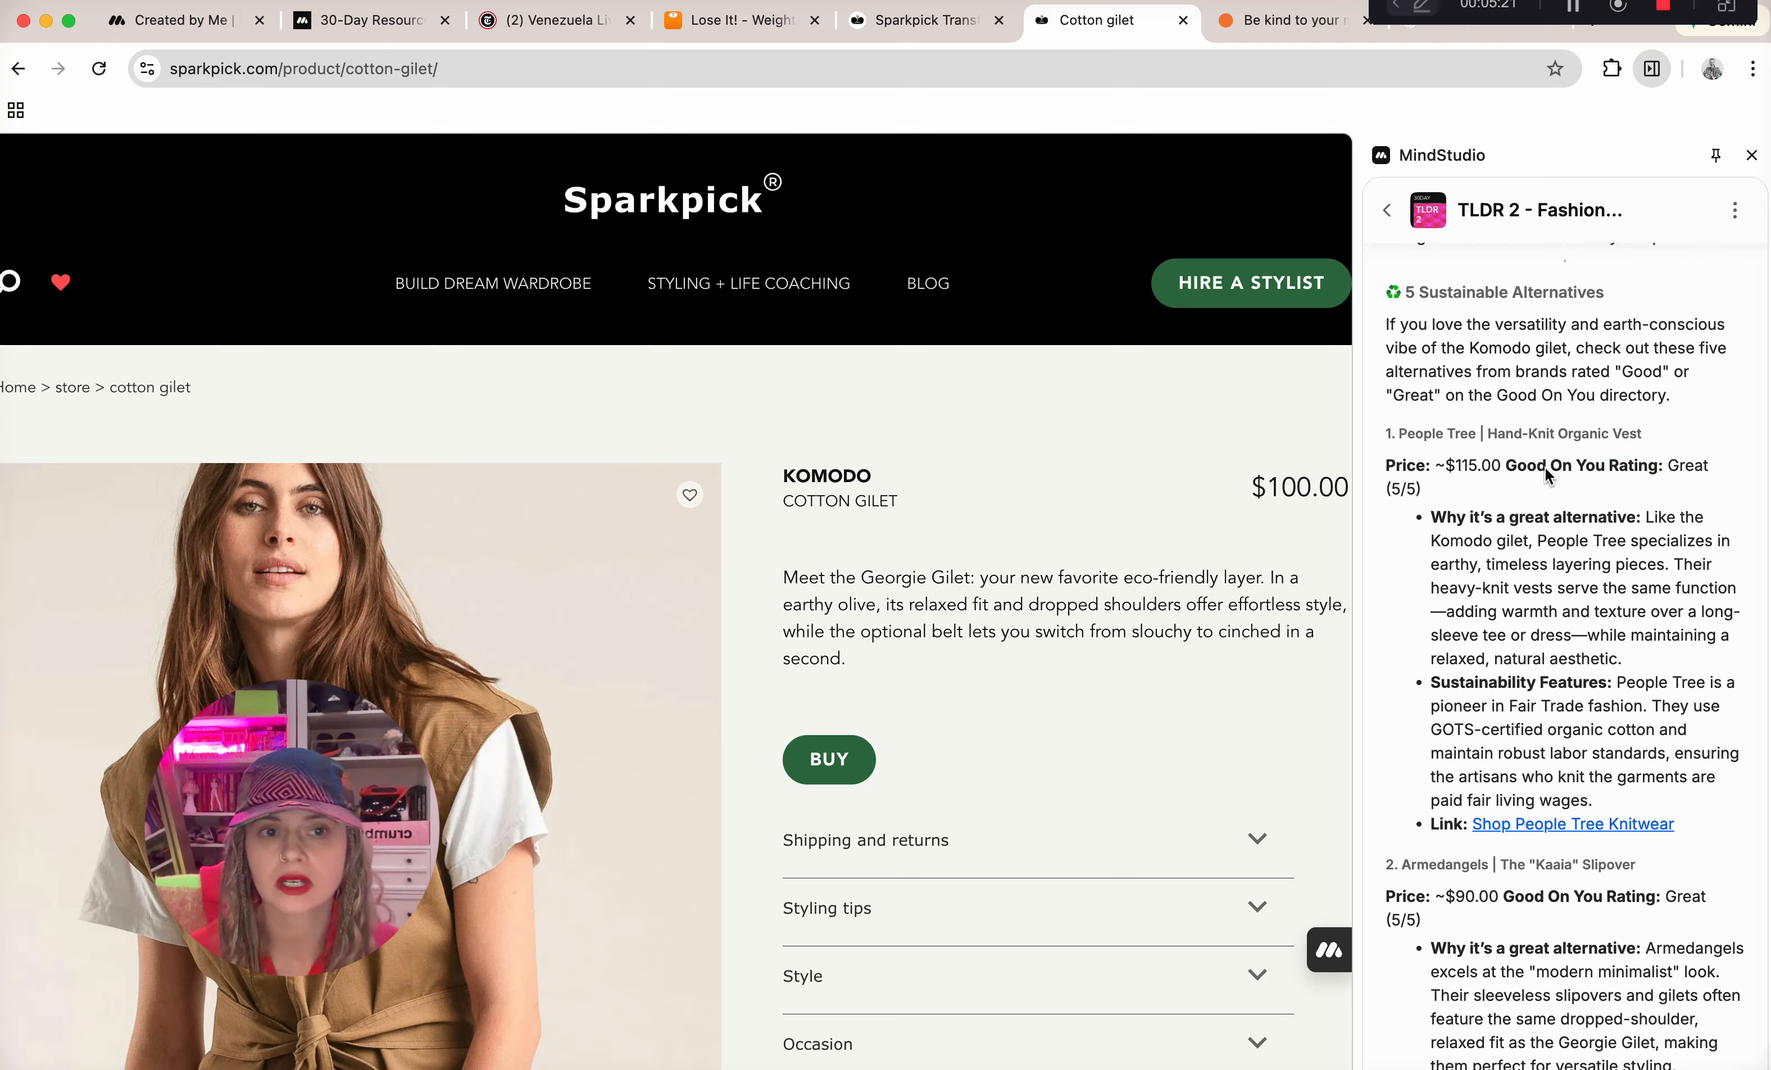
{"action": "left_click_drag", "start_coordinate": [1498, 470], "coordinate": [1634, 479]}
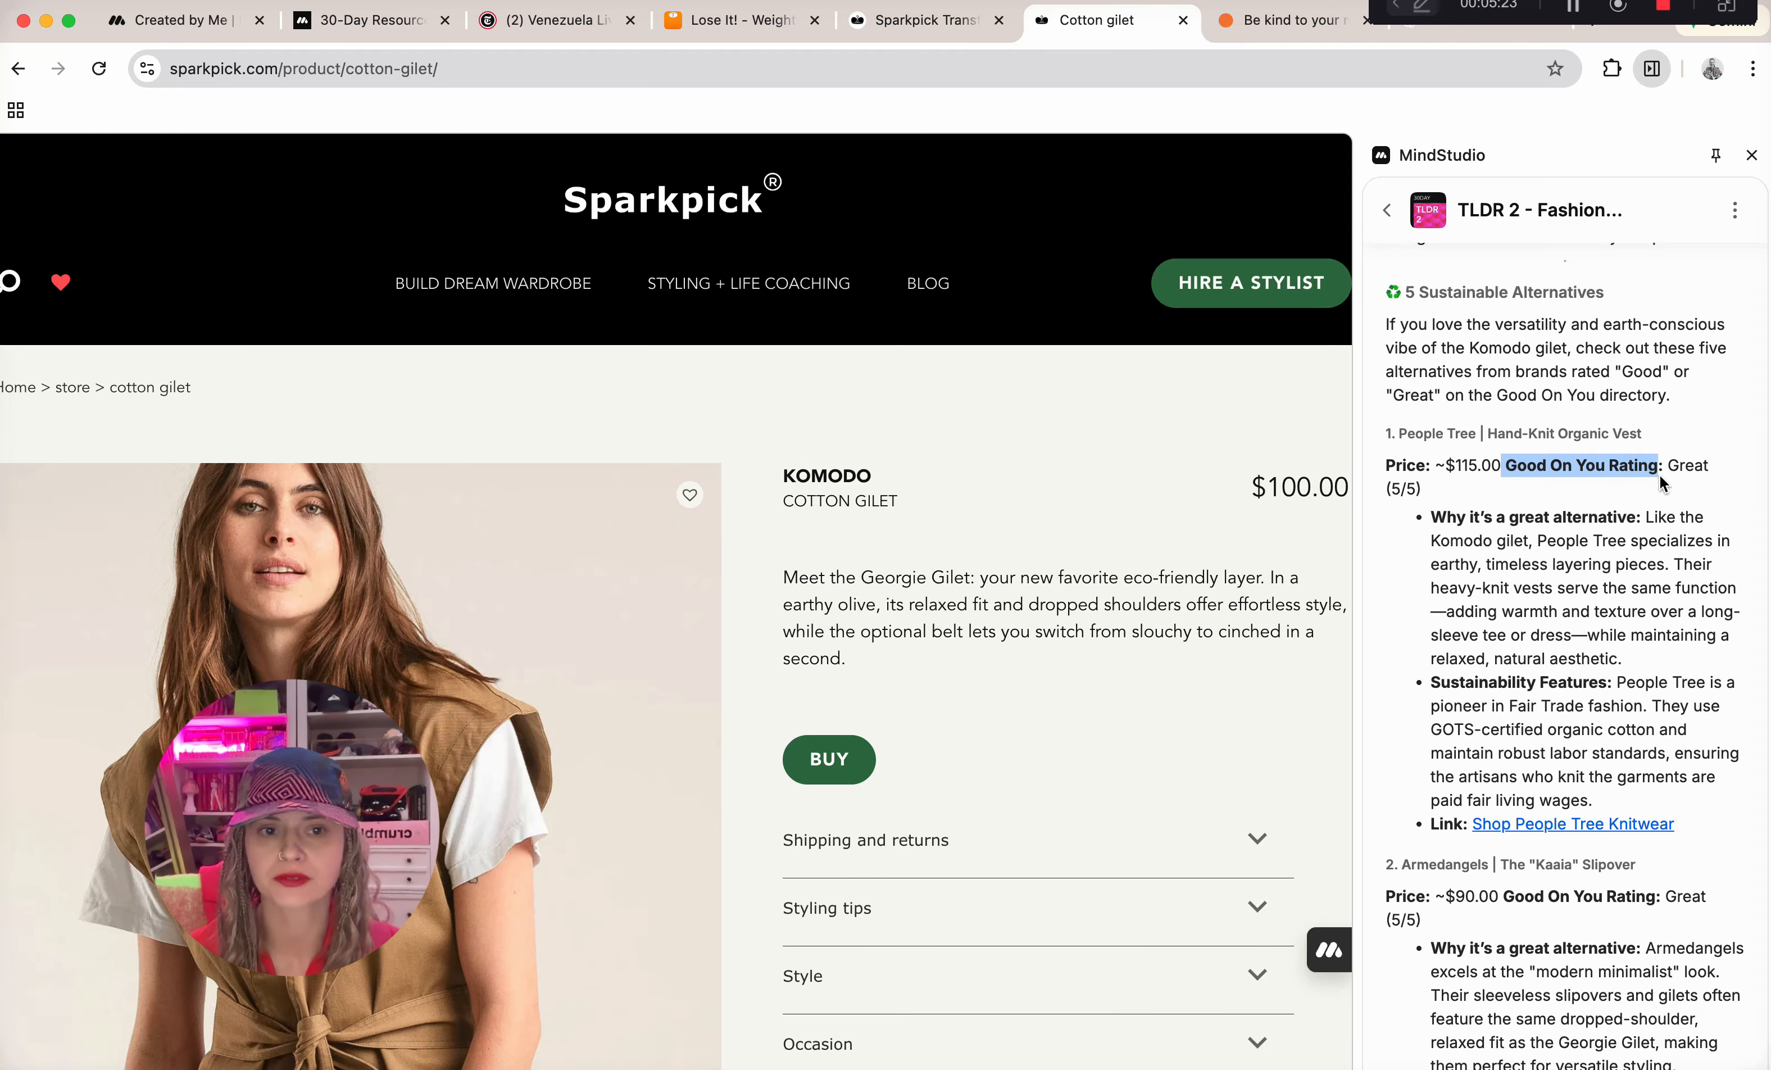
{"action": "scroll", "coordinate": [1658, 475], "scroll_direction": "down", "scroll_amount": 5}
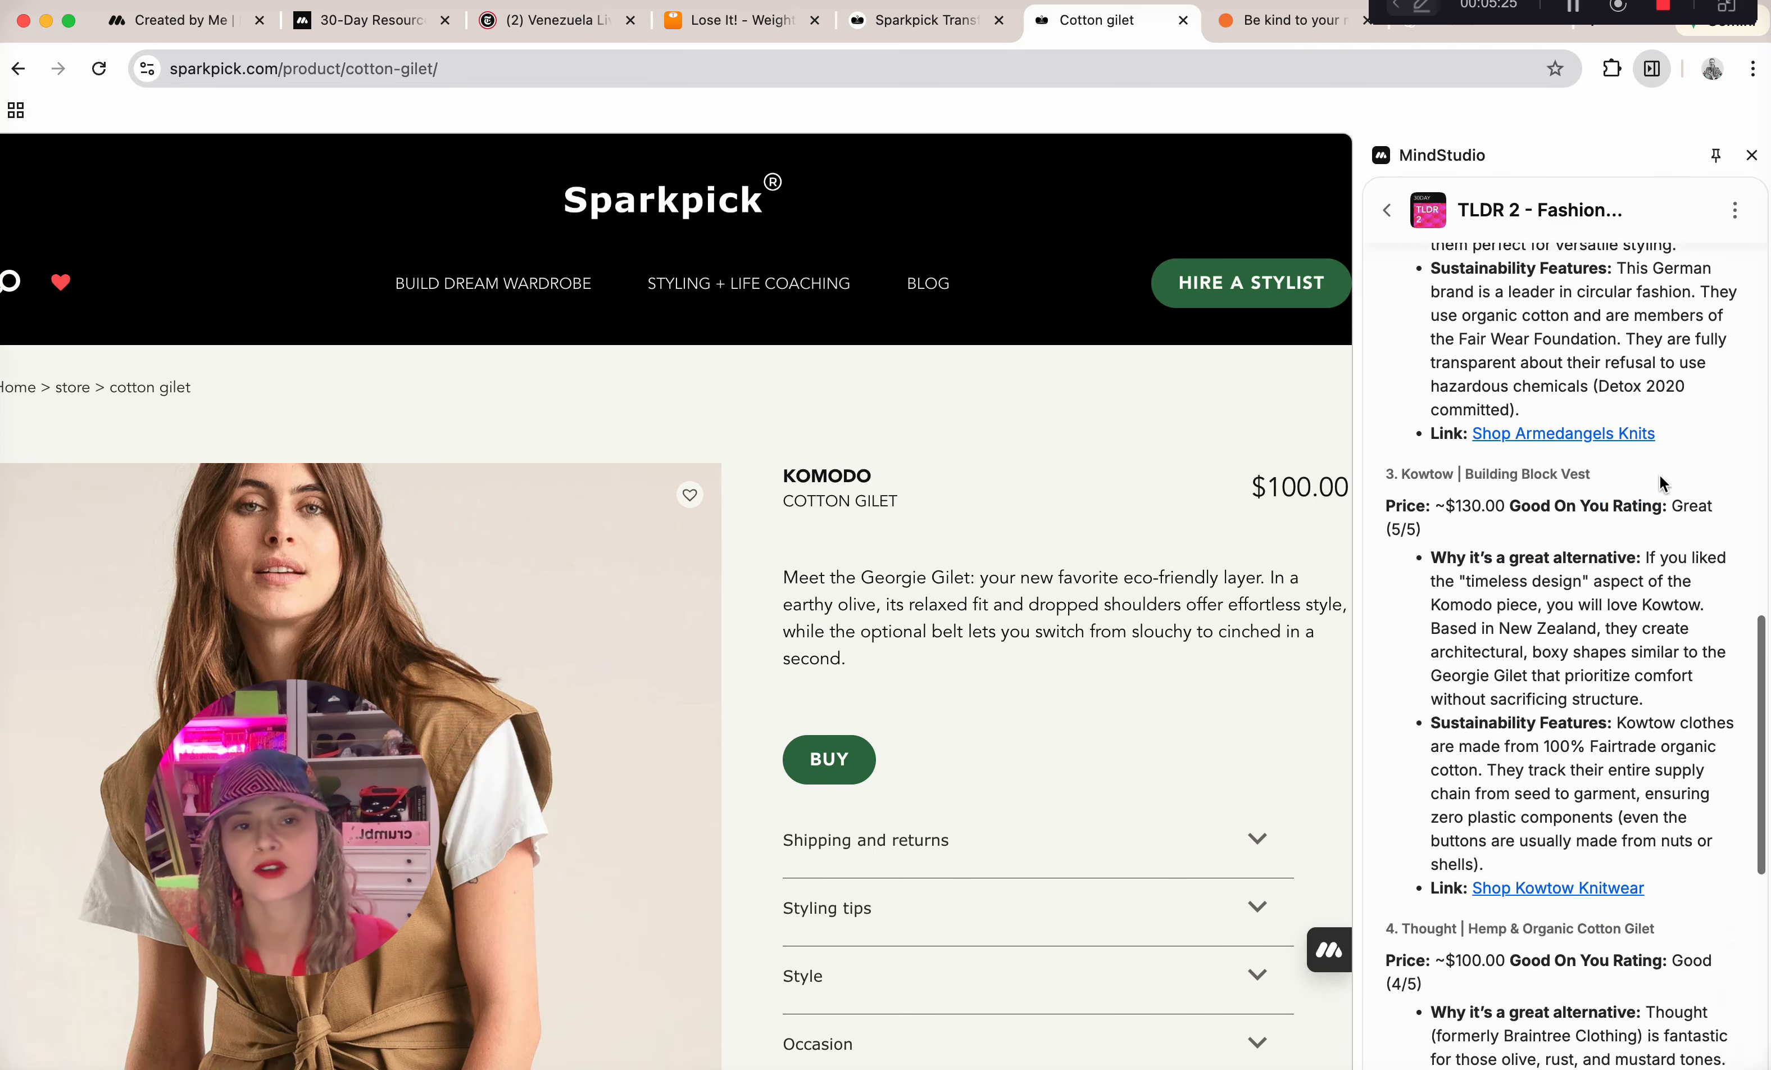
{"action": "scroll", "coordinate": [1659, 475], "scroll_direction": "down", "scroll_amount": 15}
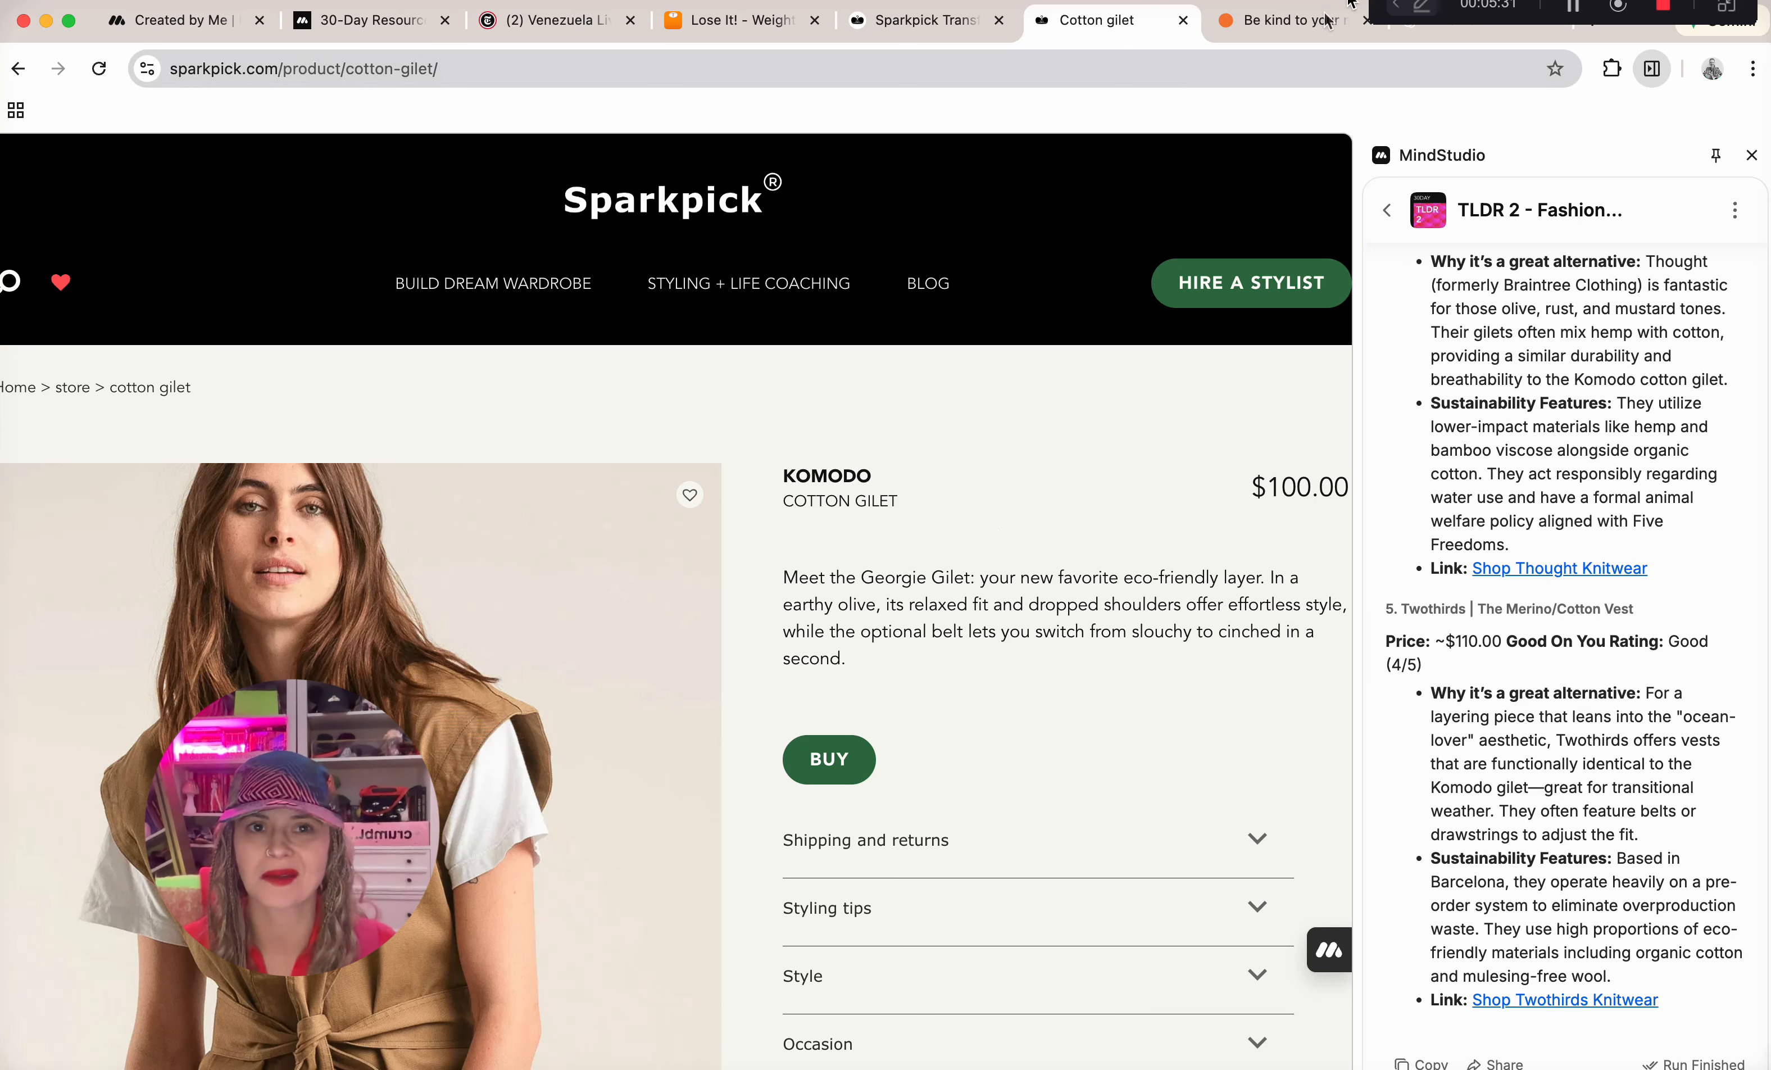
Switch to the Headspace page with the TLDR - Resource Guru agent's output and look over the site's meditation and stress sections.
{"action": "left_click", "coordinate": [1302, 21]}
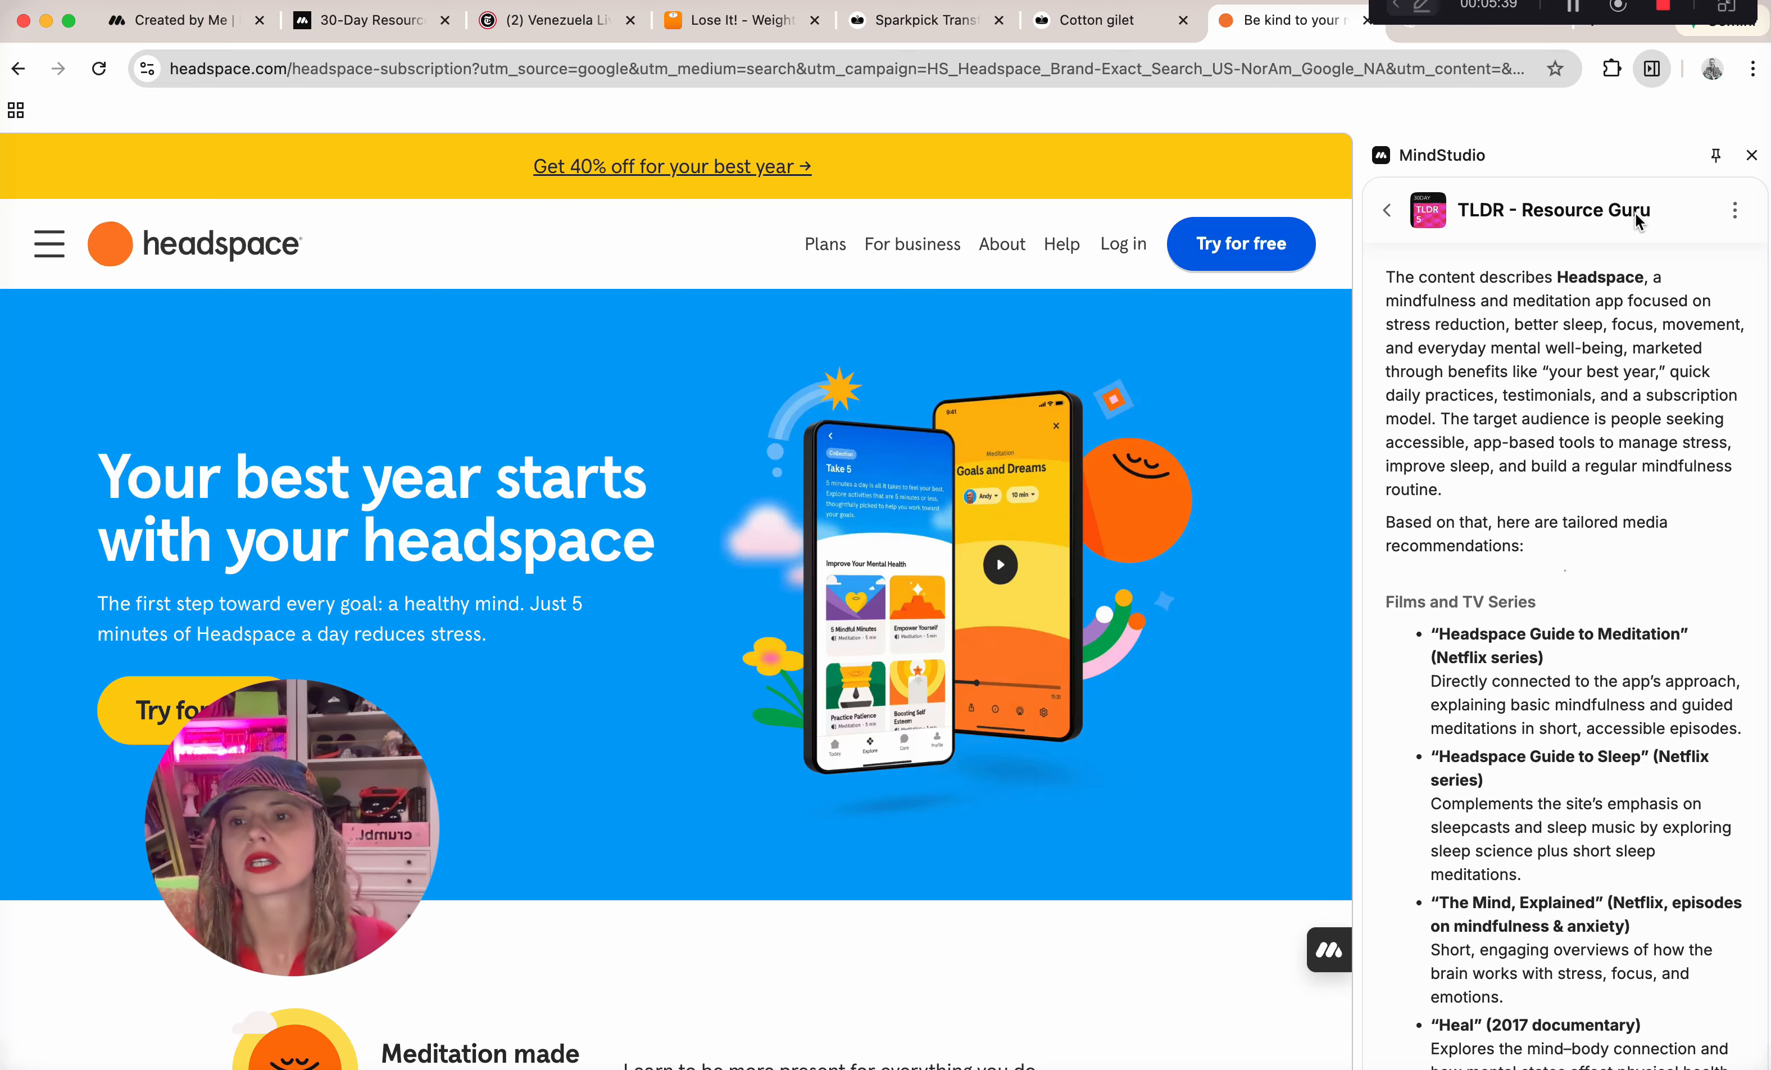
{"action": "scroll", "coordinate": [1028, 623], "scroll_direction": "down", "scroll_amount": 5}
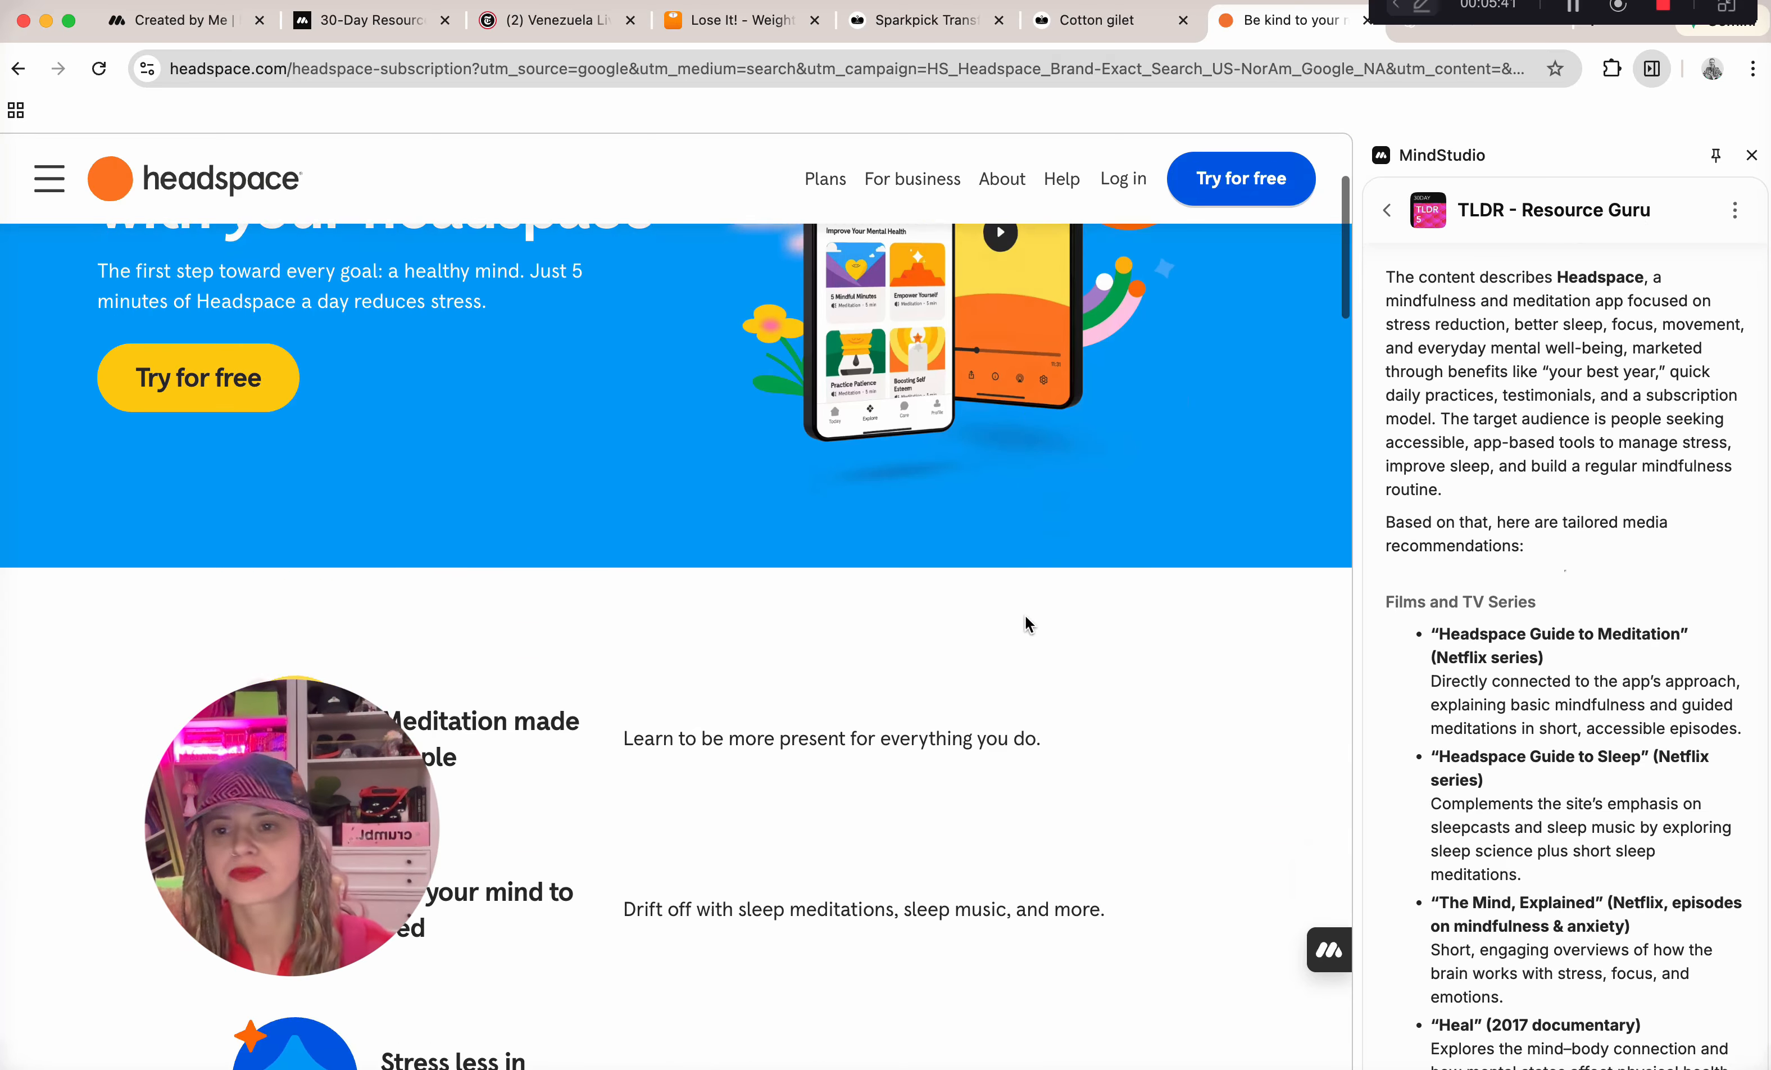
{"action": "scroll", "coordinate": [1026, 617], "scroll_direction": "down", "scroll_amount": 2}
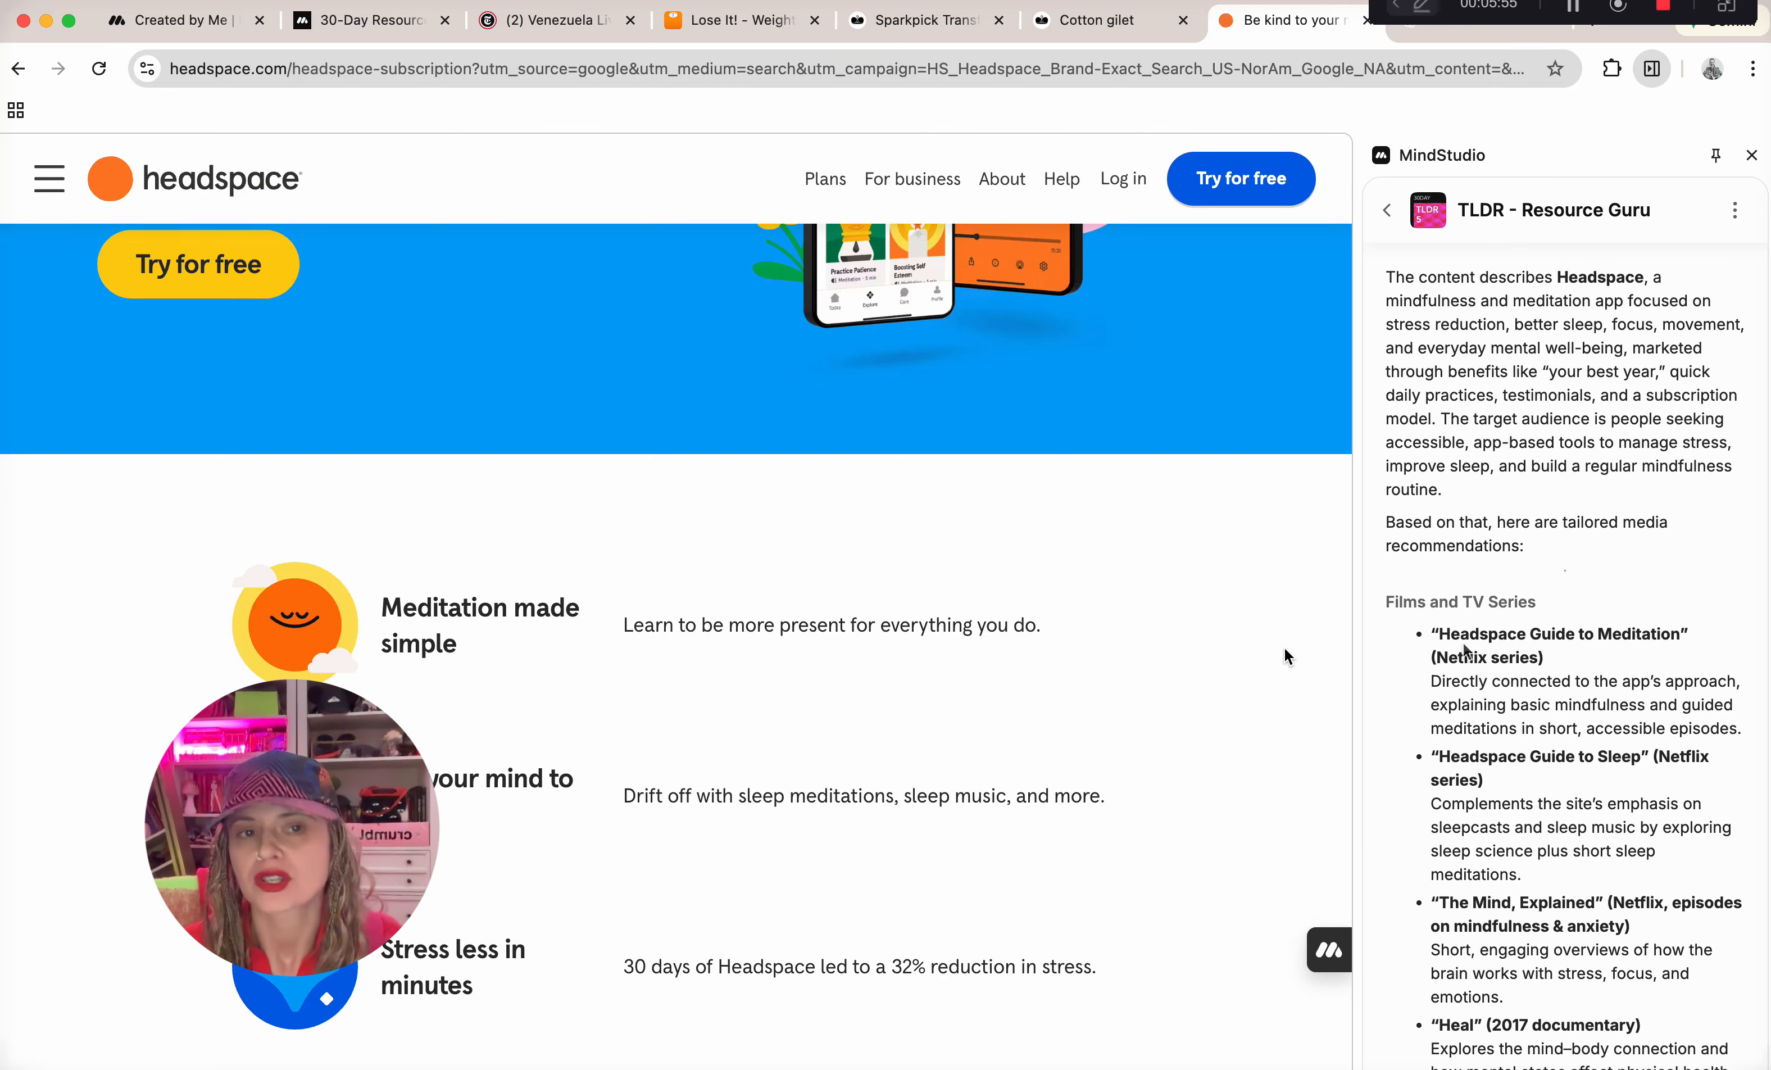
Read through the TLDR - Resource Guru agent's recommendations, from films and TV series to YouTube channels and online communities.
{"action": "scroll", "coordinate": [1669, 489], "scroll_direction": "down", "scroll_amount": 4}
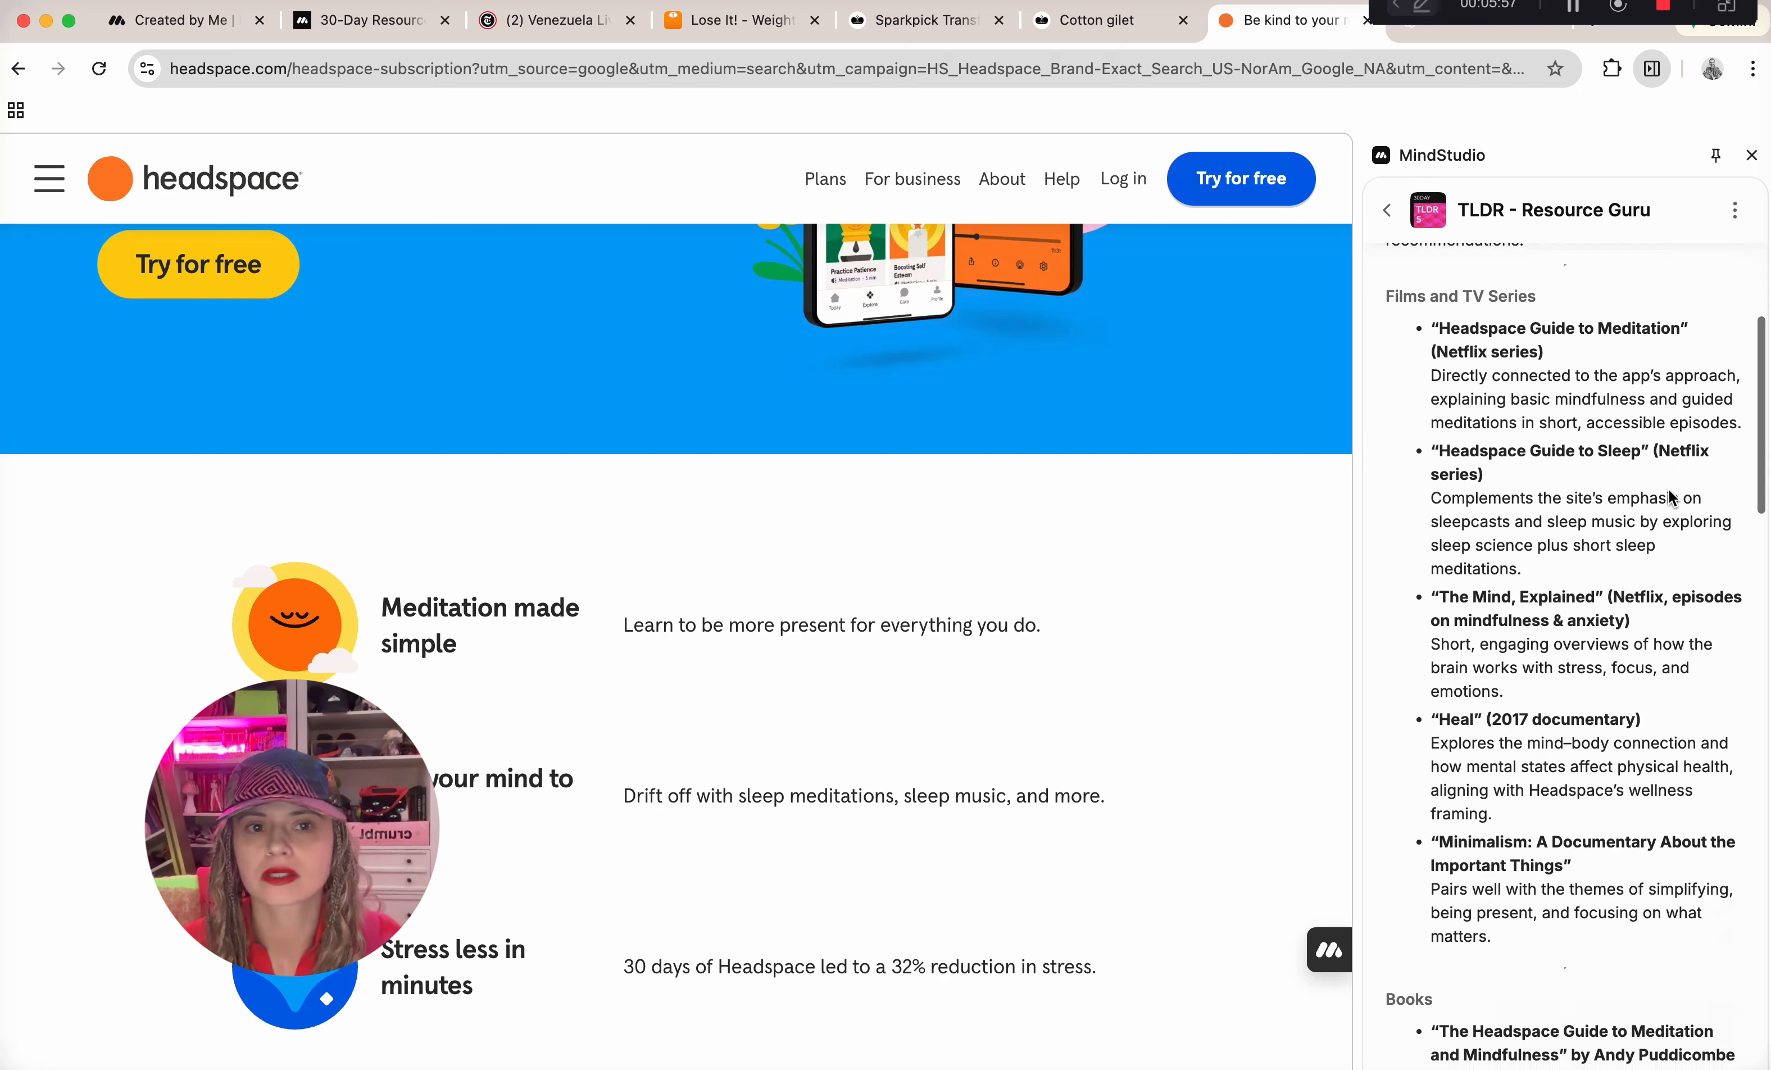
{"action": "scroll", "coordinate": [1668, 489], "scroll_direction": "up", "scroll_amount": 2}
{"action": "scroll", "coordinate": [1479, 393], "scroll_direction": "down", "scroll_amount": 15}
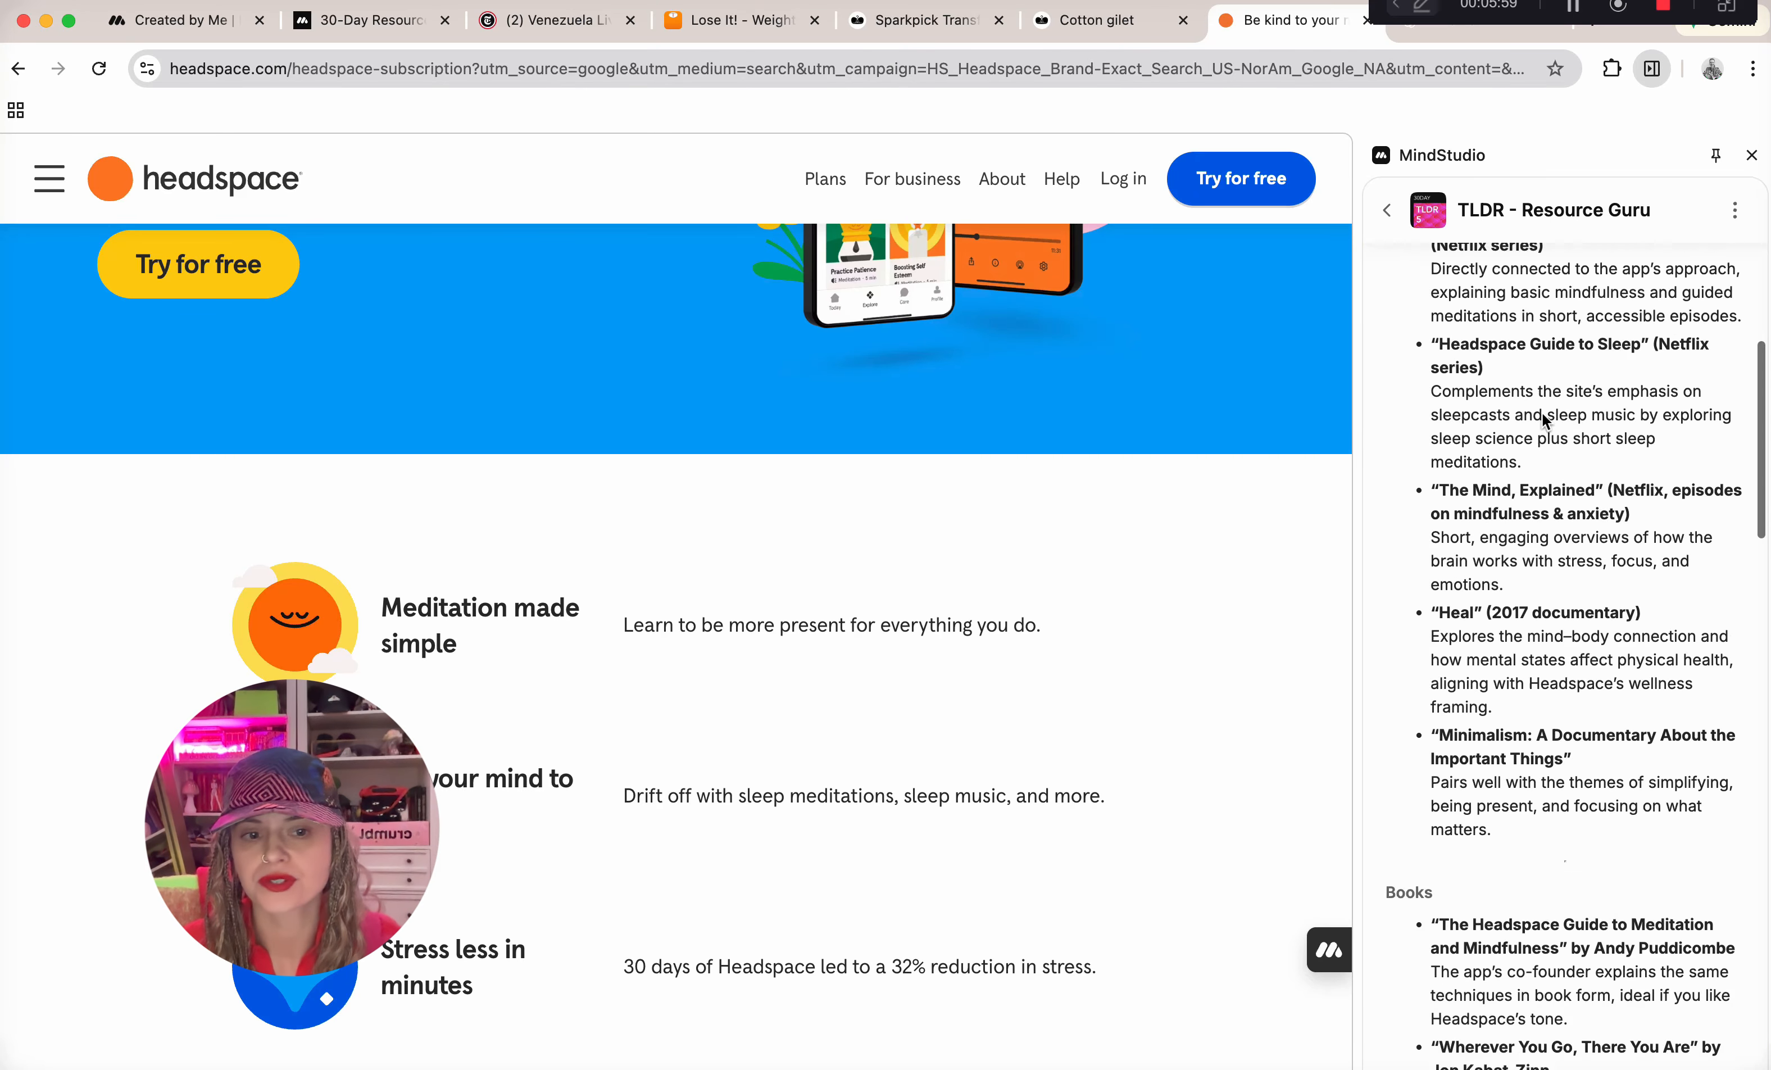
{"action": "scroll", "coordinate": [1570, 687], "scroll_direction": "down", "scroll_amount": 10}
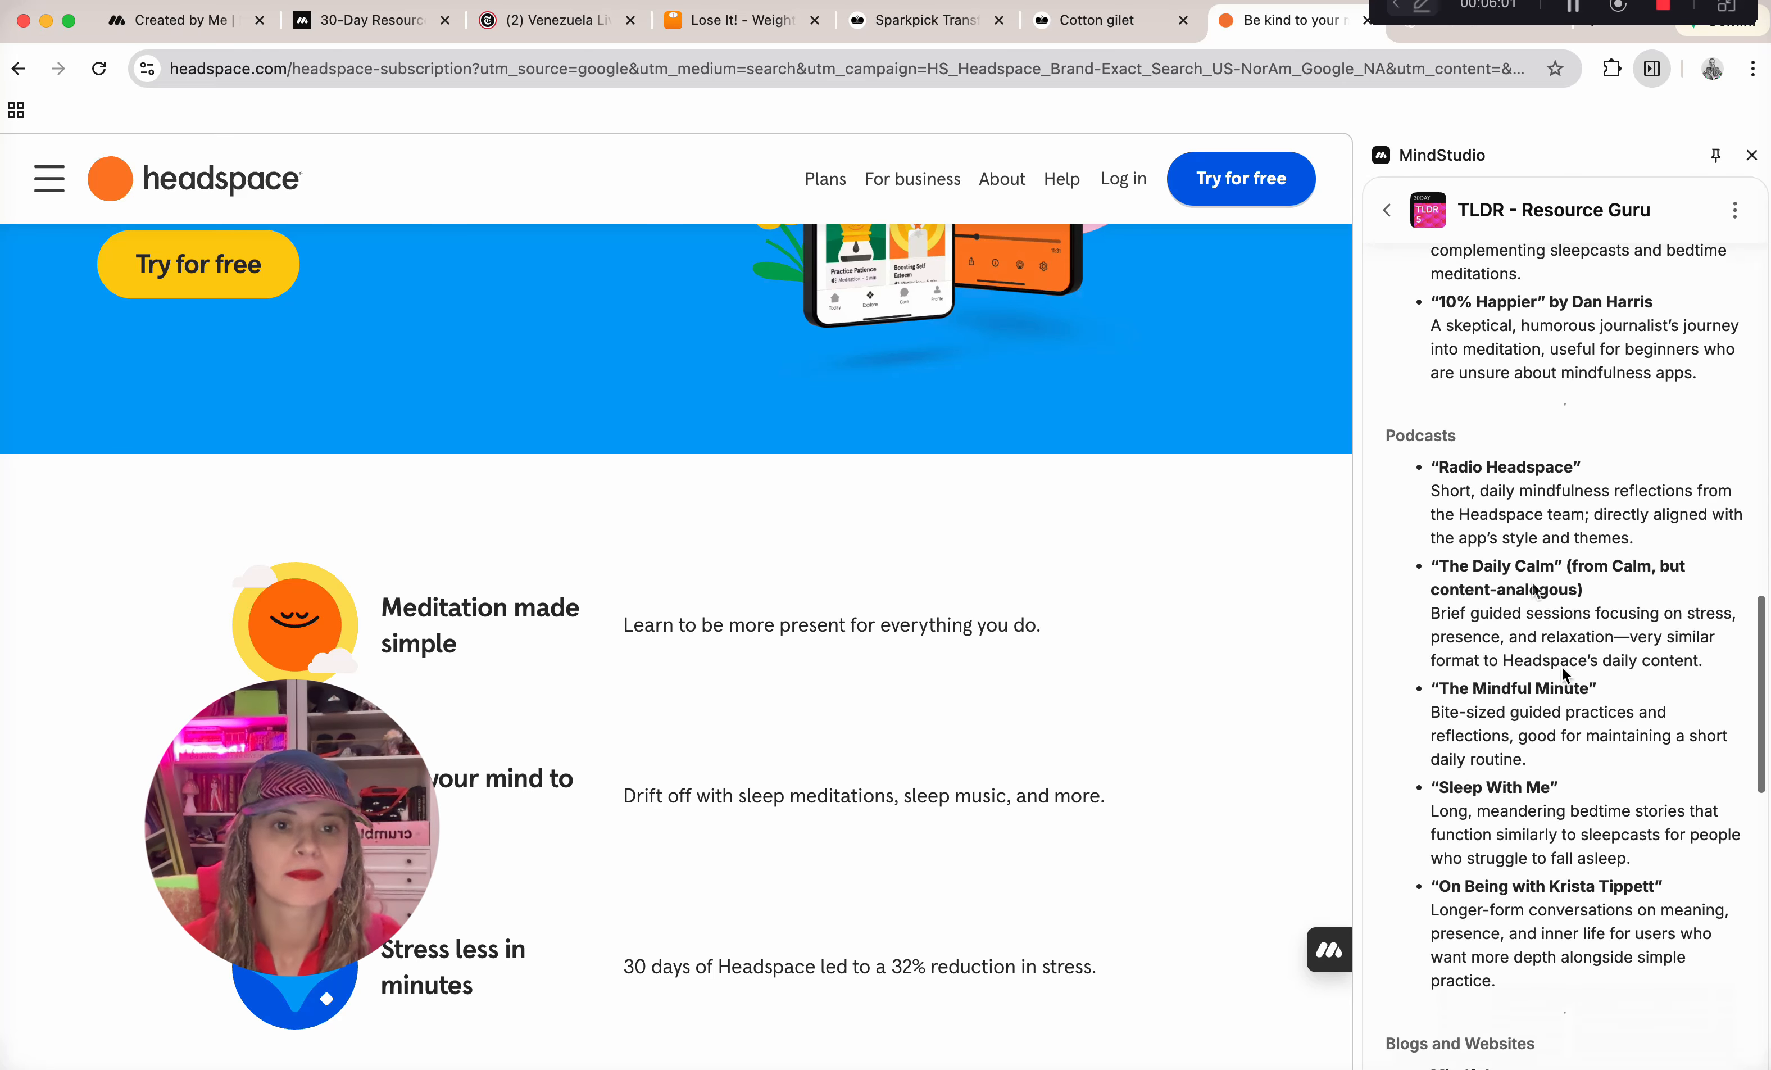
{"action": "scroll", "coordinate": [1598, 756], "scroll_direction": "down", "scroll_amount": 10}
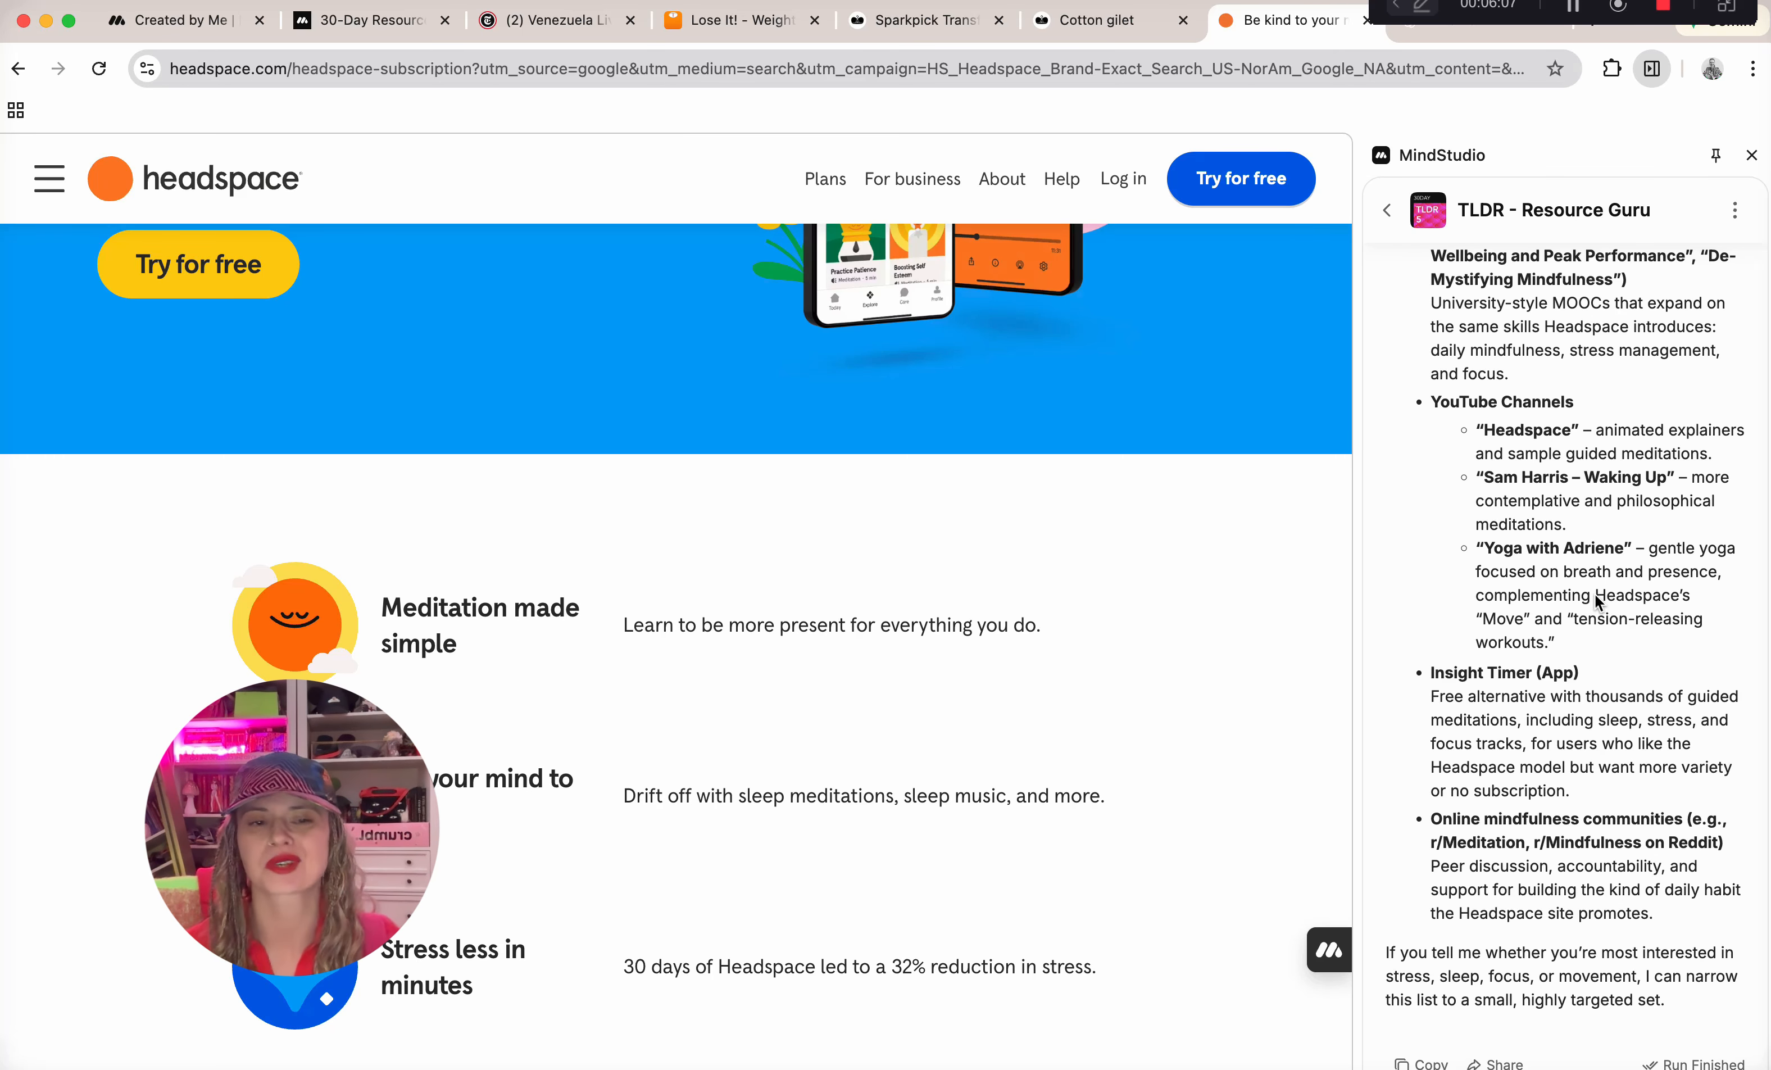
Review the Resource Guru recommendations back up to the Headspace summary, and return to the MindStudio overview of agents created by me.
{"action": "scroll", "coordinate": [1594, 594], "scroll_direction": "up", "scroll_amount": 7}
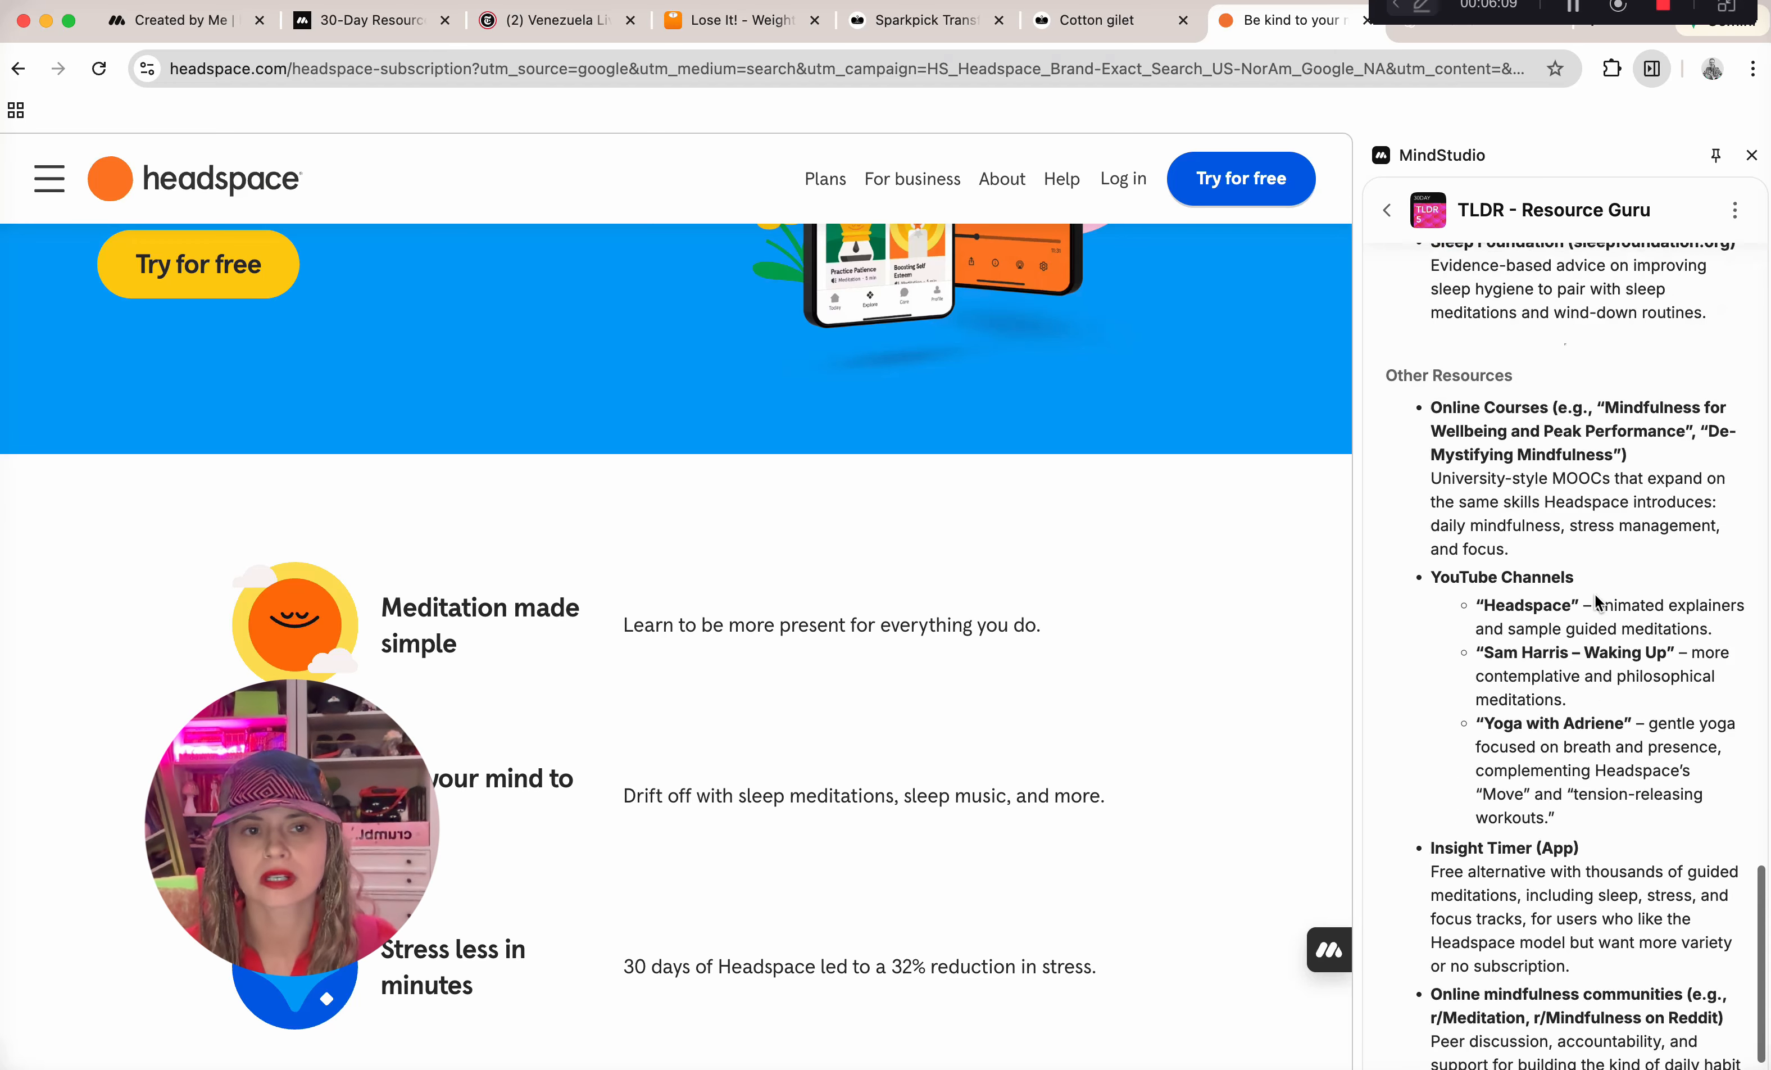
{"action": "scroll", "coordinate": [1556, 667], "scroll_direction": "up", "scroll_amount": 3}
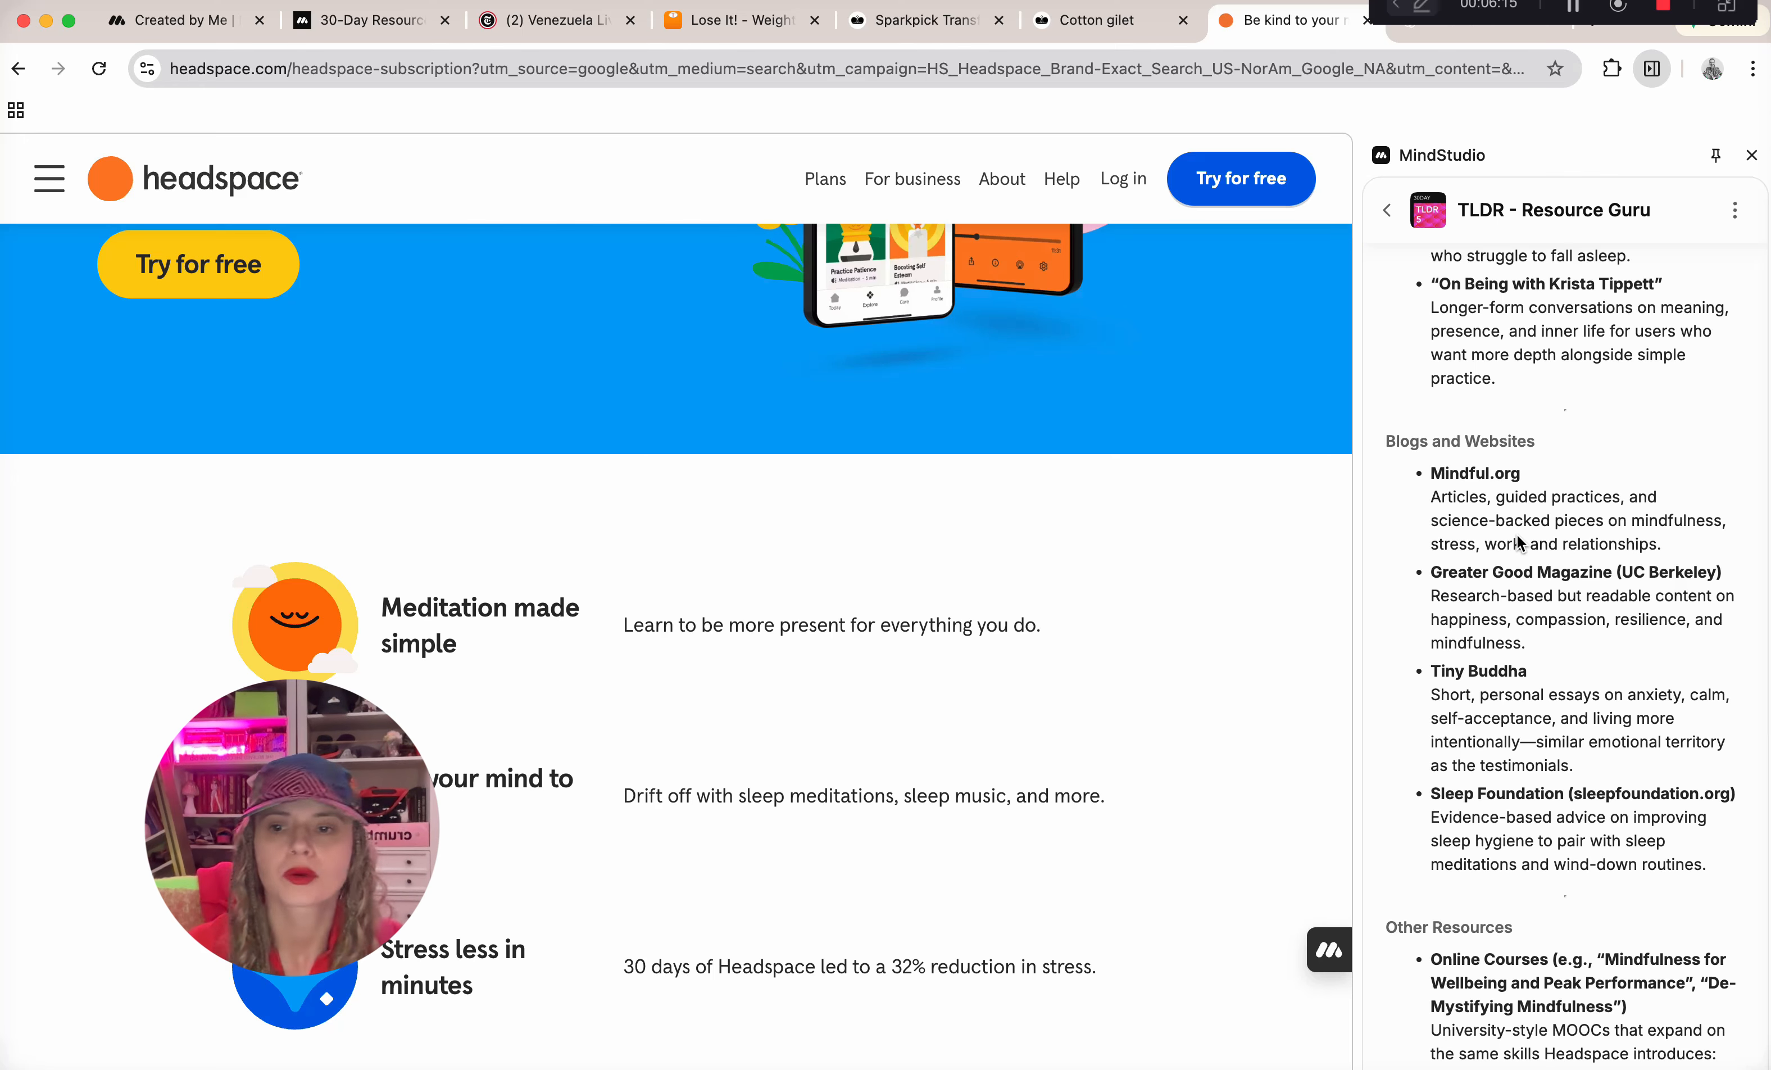
{"action": "scroll", "coordinate": [1518, 543], "scroll_direction": "up", "scroll_amount": 10}
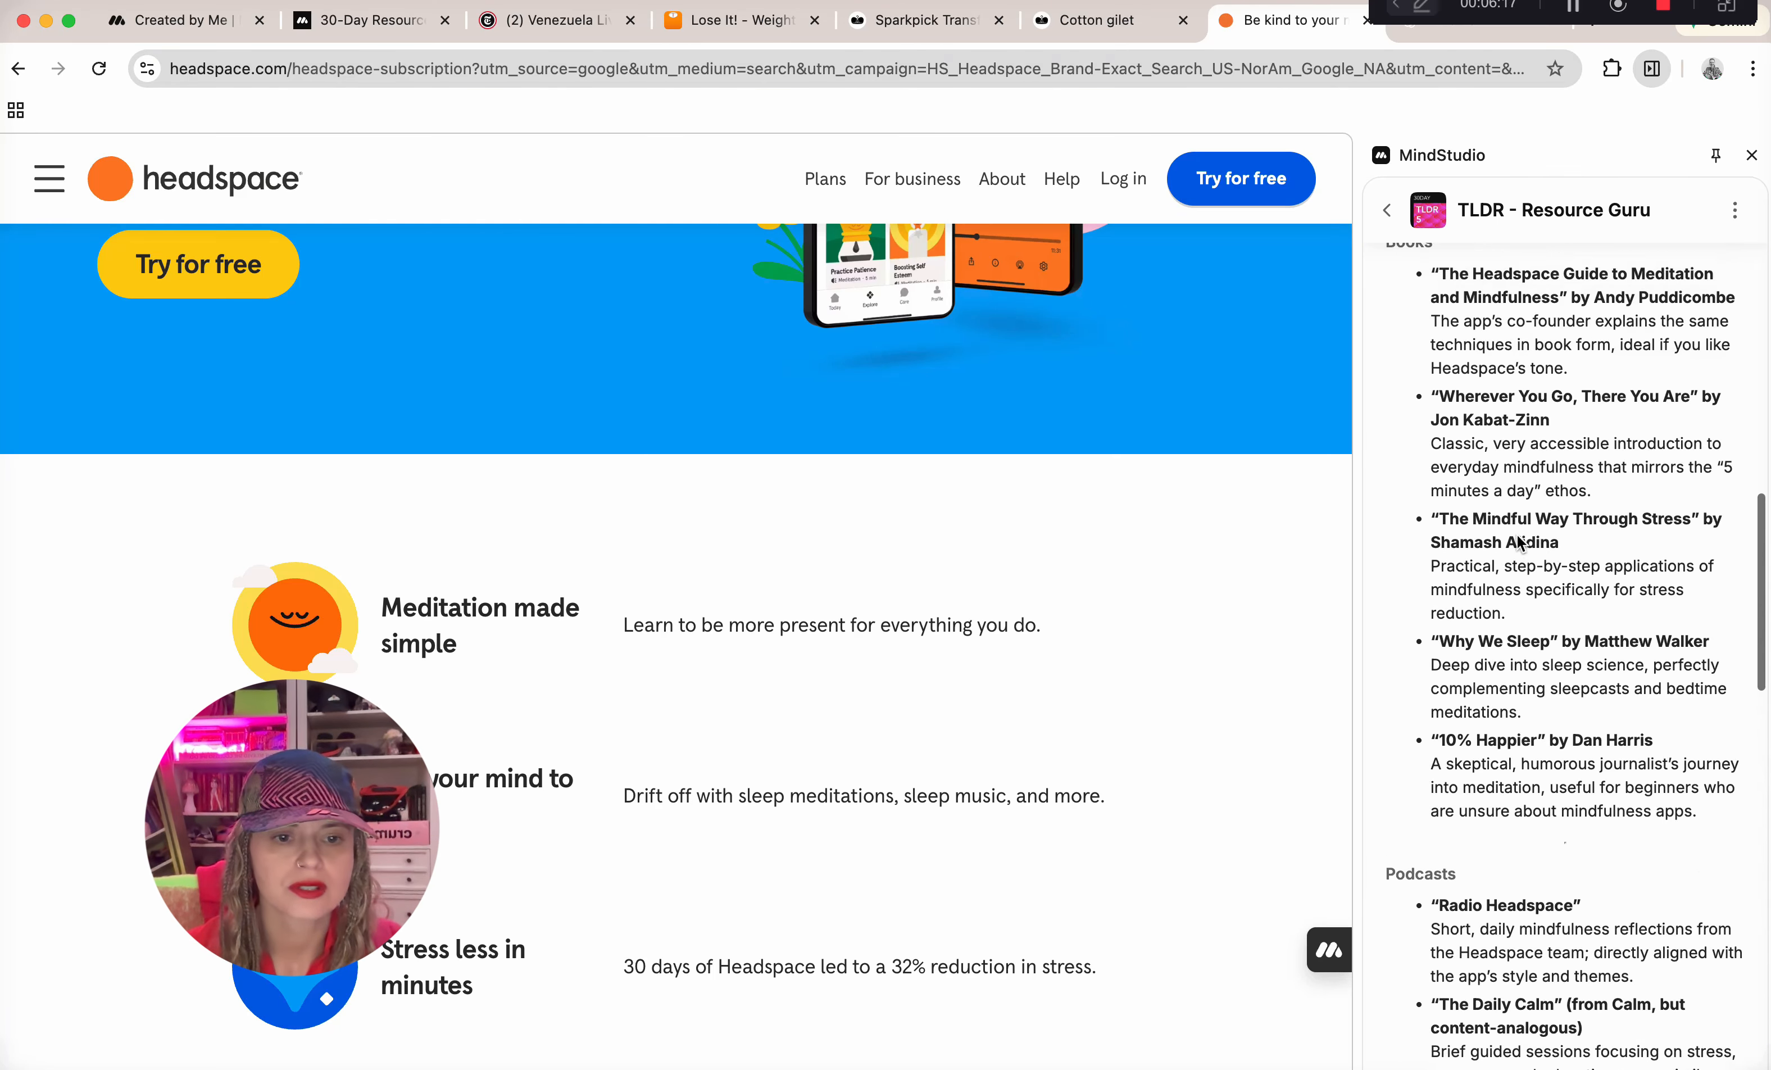
{"action": "scroll", "coordinate": [1518, 542], "scroll_direction": "up", "scroll_amount": 15}
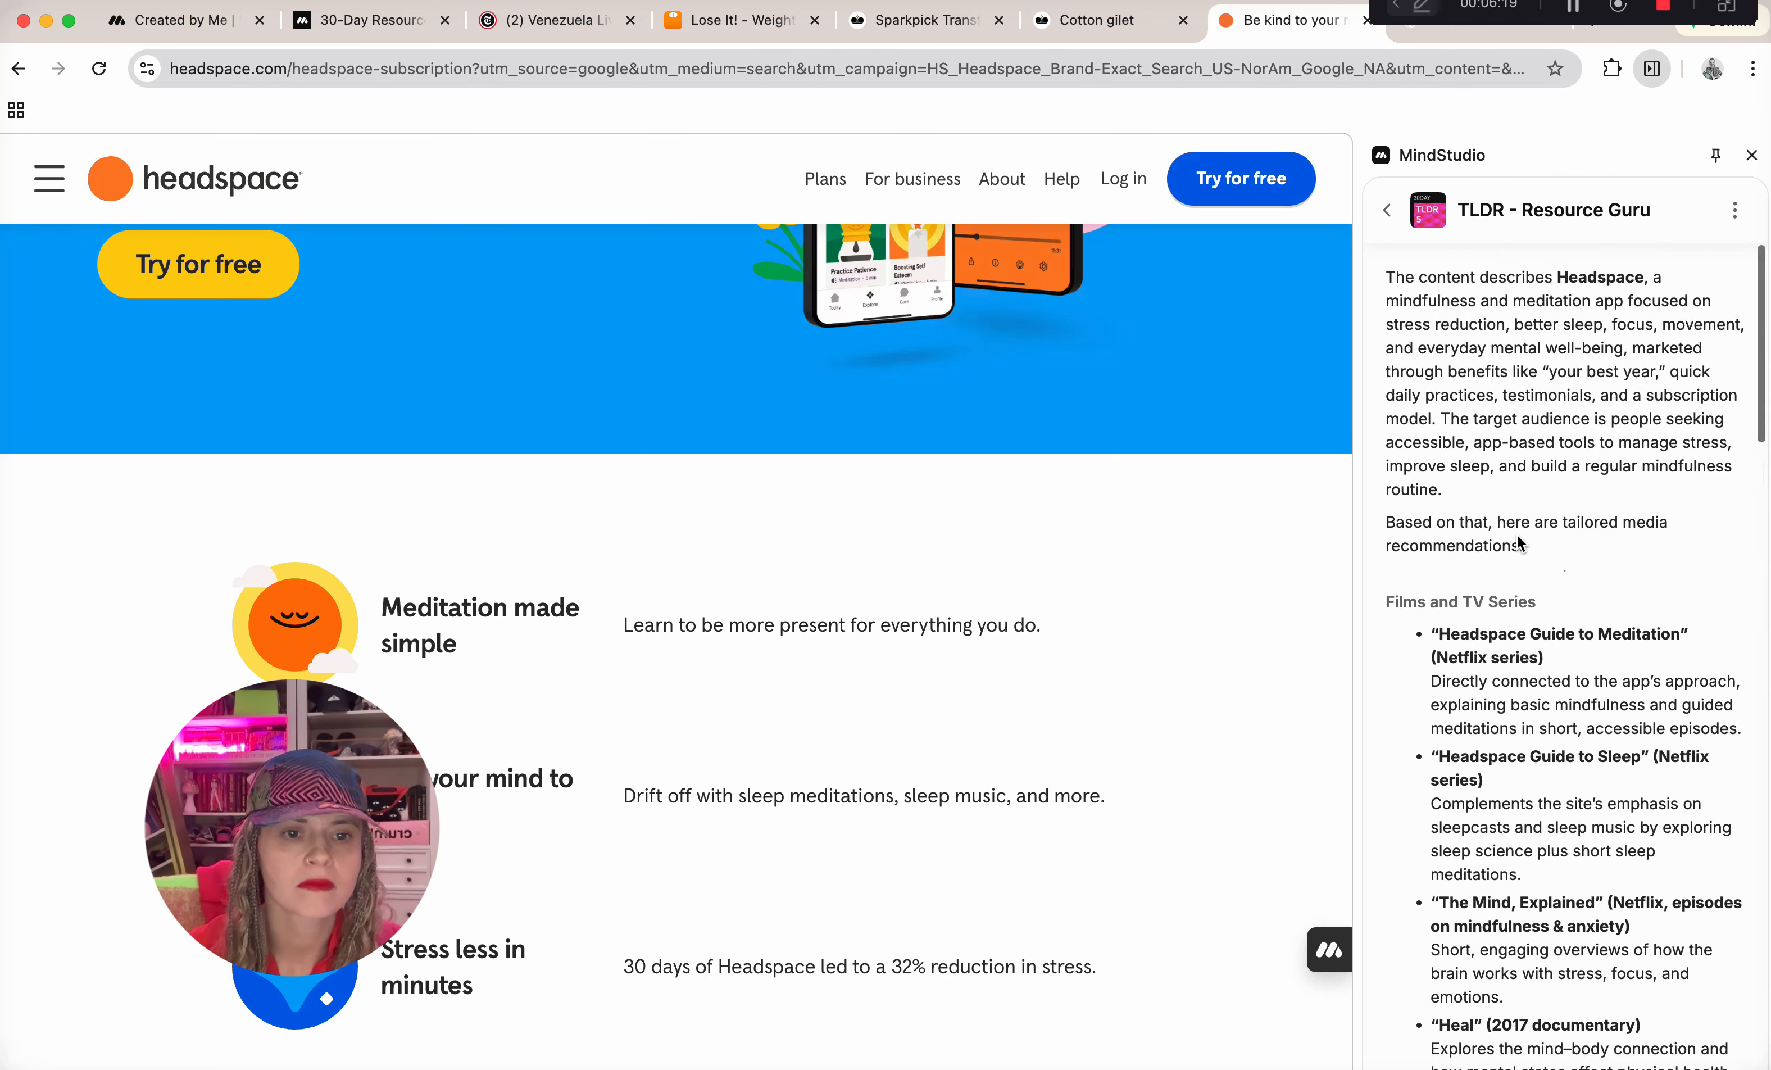
{"action": "left_click", "coordinate": [224, 28]}
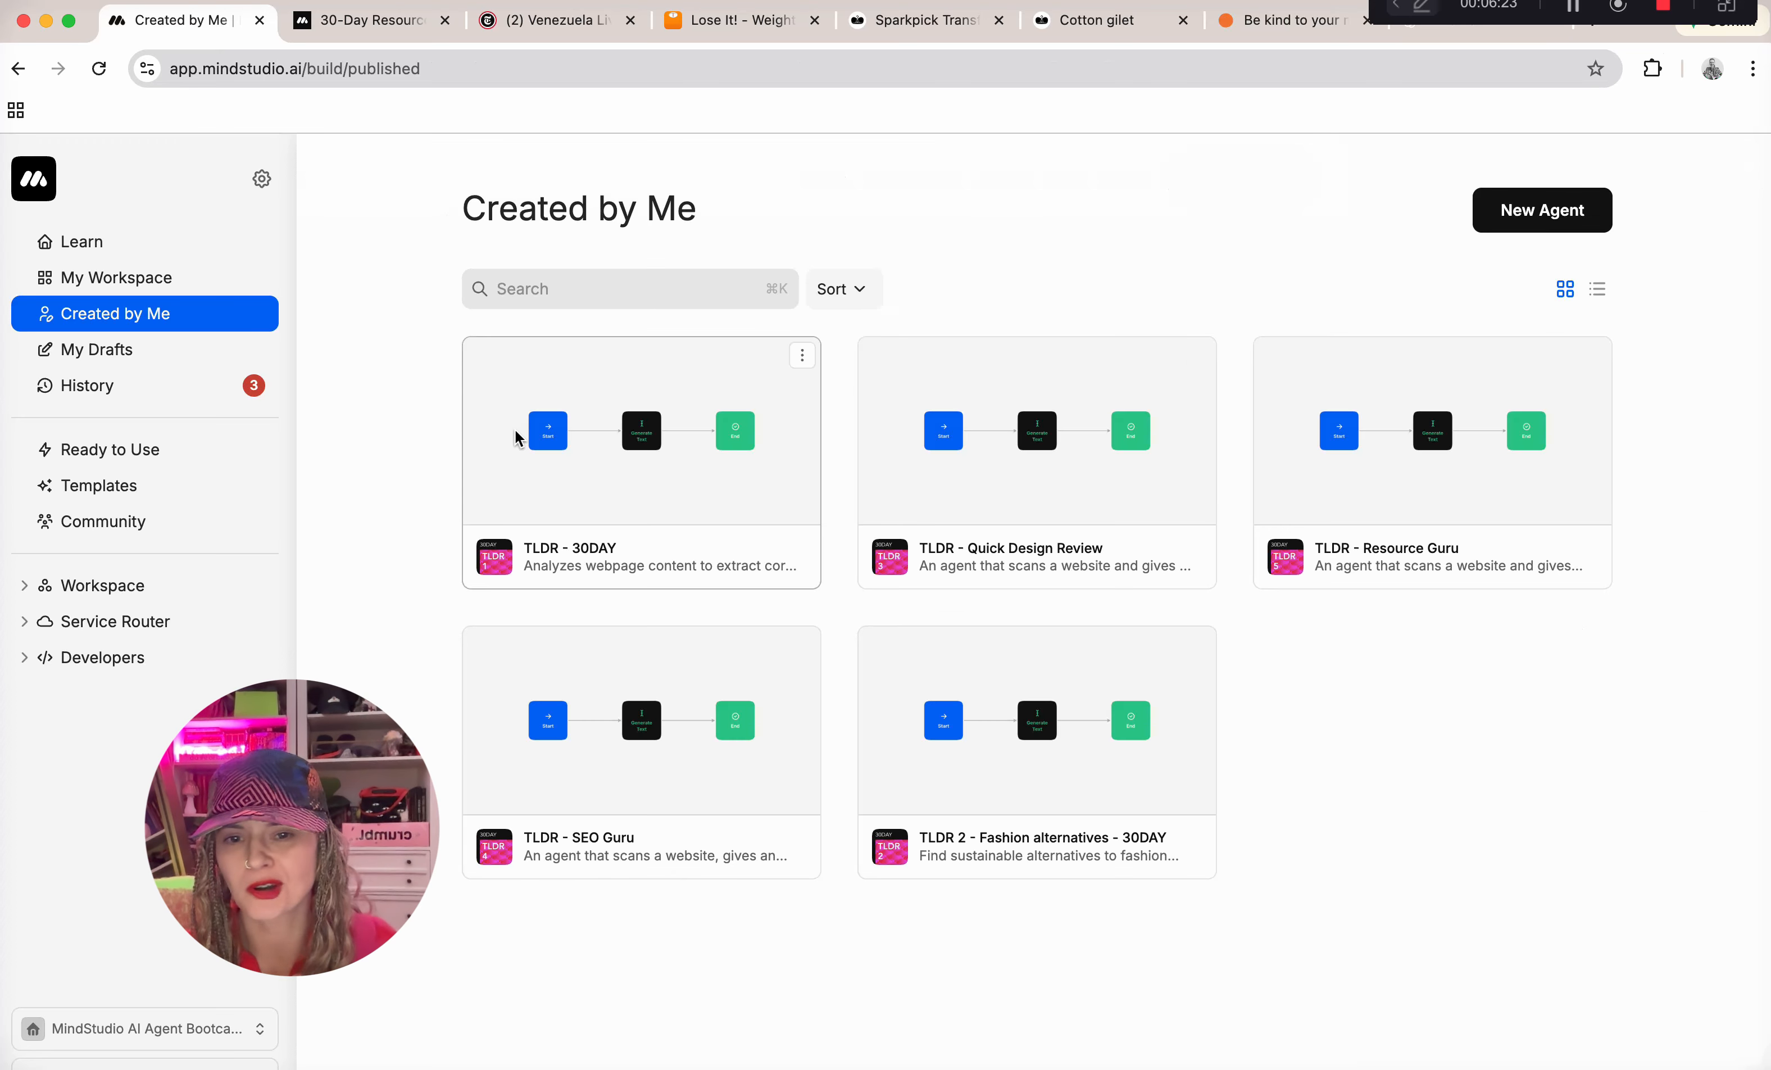